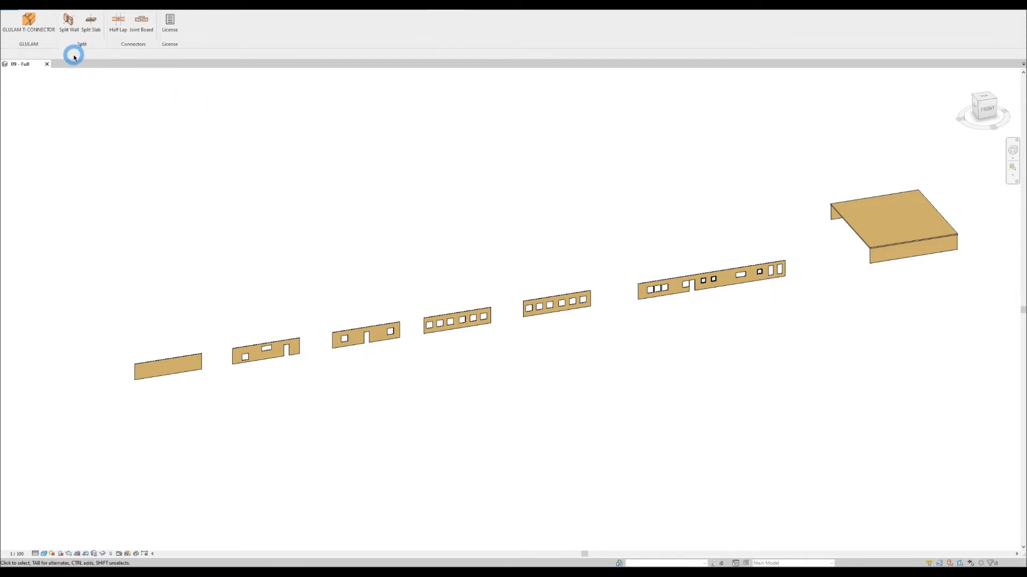
Start the Split Wall tool to set up part splitting for walls
{"action": "left_click", "coordinate": [69, 32]}
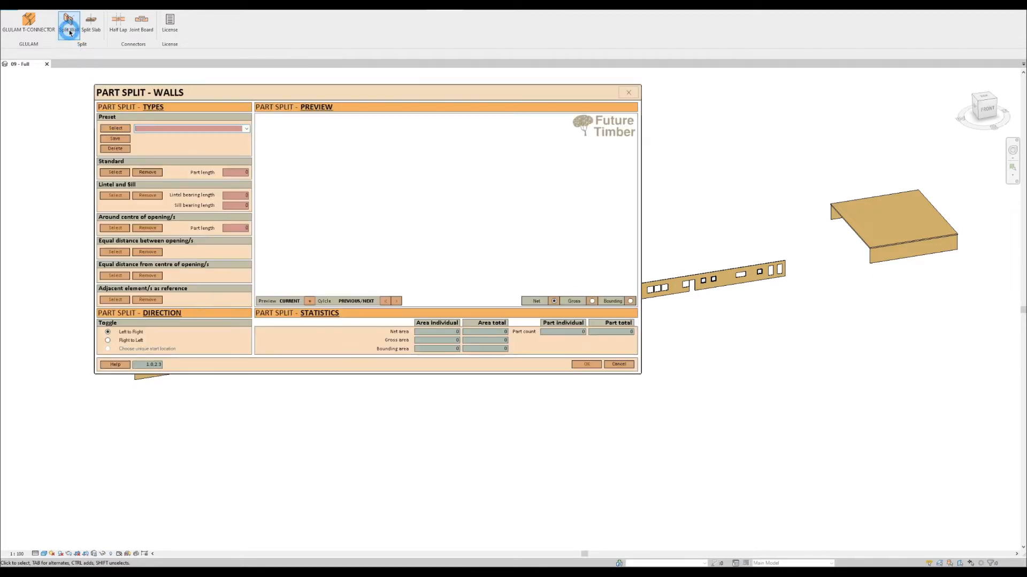
{"action": "left_click_drag", "start_coordinate": [236, 95], "coordinate": [366, 107]}
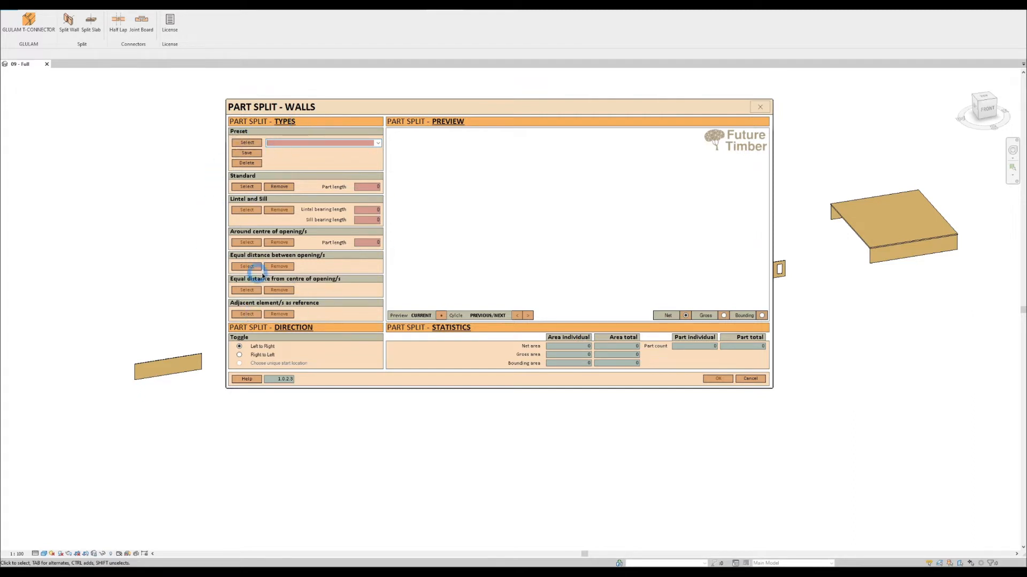
{"action": "left_click_drag", "start_coordinate": [323, 110], "coordinate": [269, 102]}
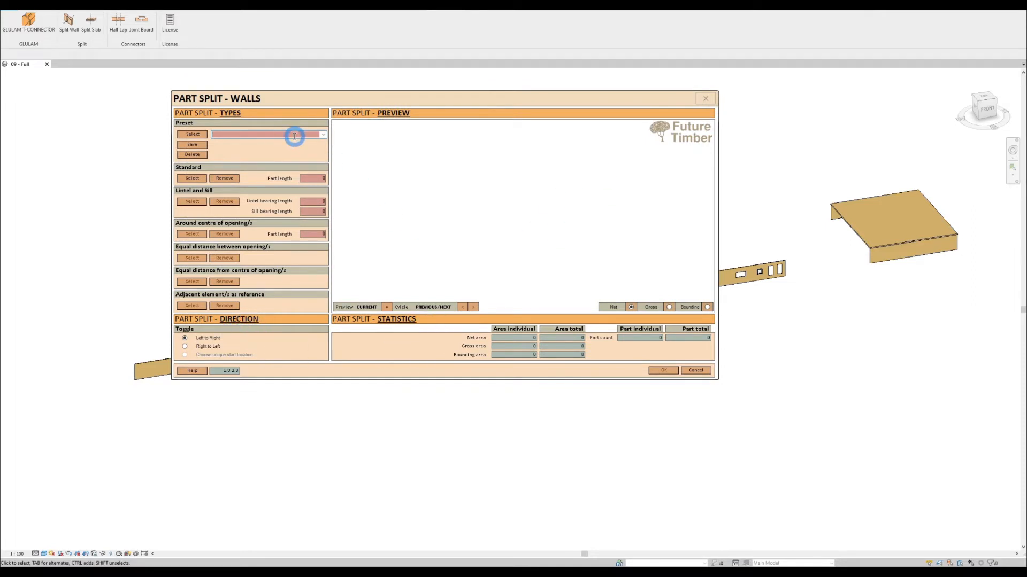
{"action": "left_click_drag", "start_coordinate": [301, 101], "coordinate": [325, 87]}
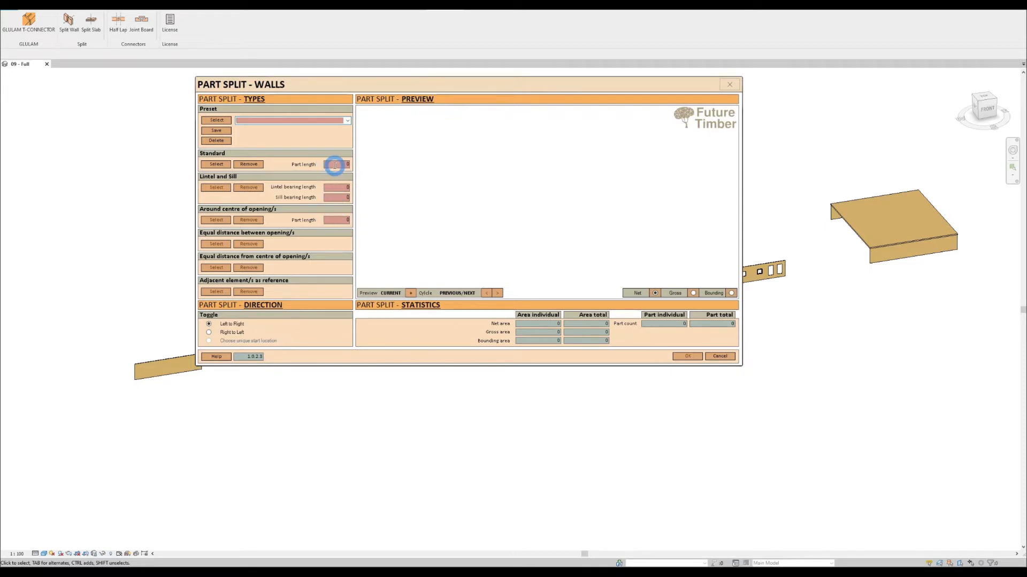
Save a preset named example 001 with part length 3000, lintel and sill bearing lengths 200, and around-centre part length 220
{"action": "left_click_drag", "start_coordinate": [338, 164], "coordinate": [358, 226]}
{"action": "type", "text": "3000200200220"}
{"action": "left_click", "coordinate": [224, 133]}
Load another saved preset, and reload the example 001 preset
{"action": "left_click", "coordinate": [347, 121]}
{"action": "left_click", "coordinate": [236, 131]}
{"action": "left_click", "coordinate": [229, 122]}
{"action": "left_click", "coordinate": [348, 120]}
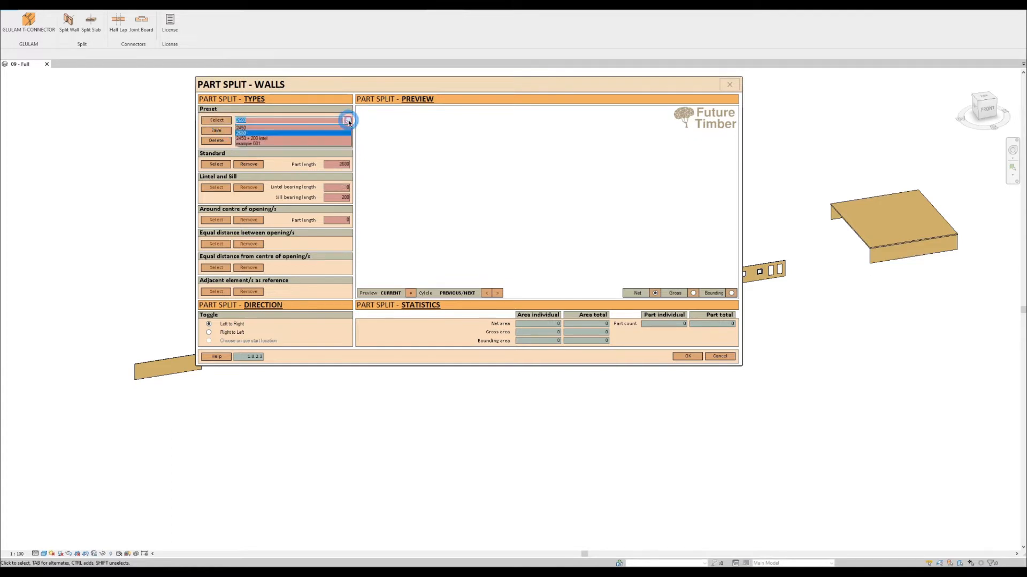
{"action": "left_click", "coordinate": [256, 143]}
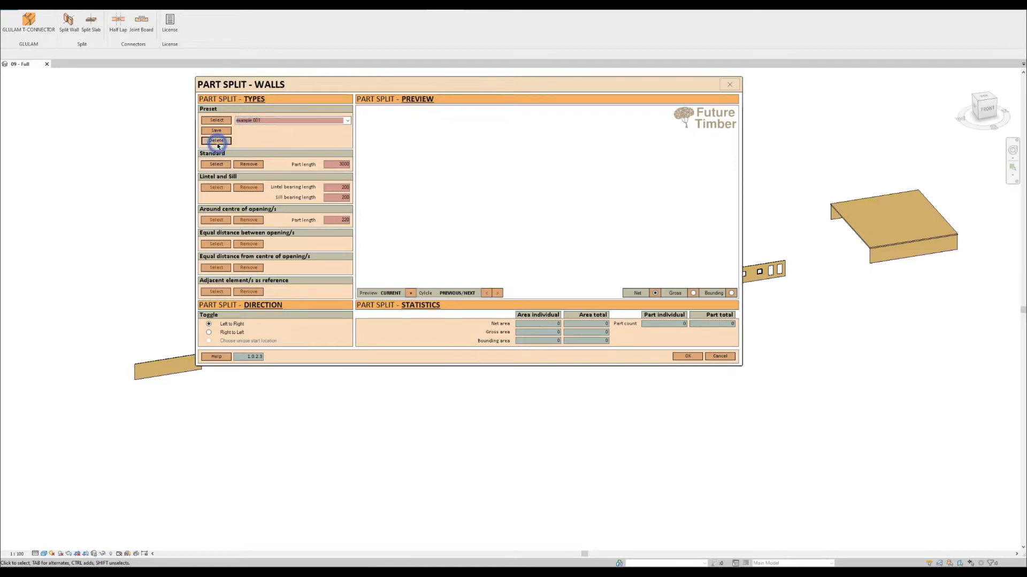
Delete the example 001 preset
{"action": "left_click", "coordinate": [347, 122]}
{"action": "left_click", "coordinate": [347, 123]}
{"action": "left_click", "coordinate": [215, 144]}
Load the 2450 preset, and adjust its standard part length to 2500 and sill bearing length to 0
{"action": "left_click", "coordinate": [347, 120]}
{"action": "left_click", "coordinate": [291, 130]}
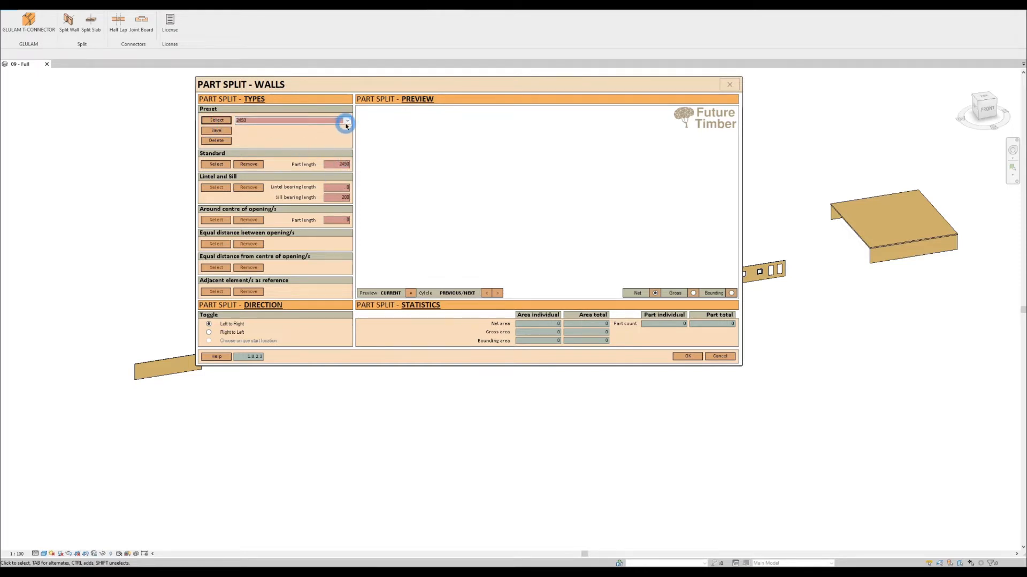
{"action": "left_click_drag", "start_coordinate": [323, 87], "coordinate": [323, 71]}
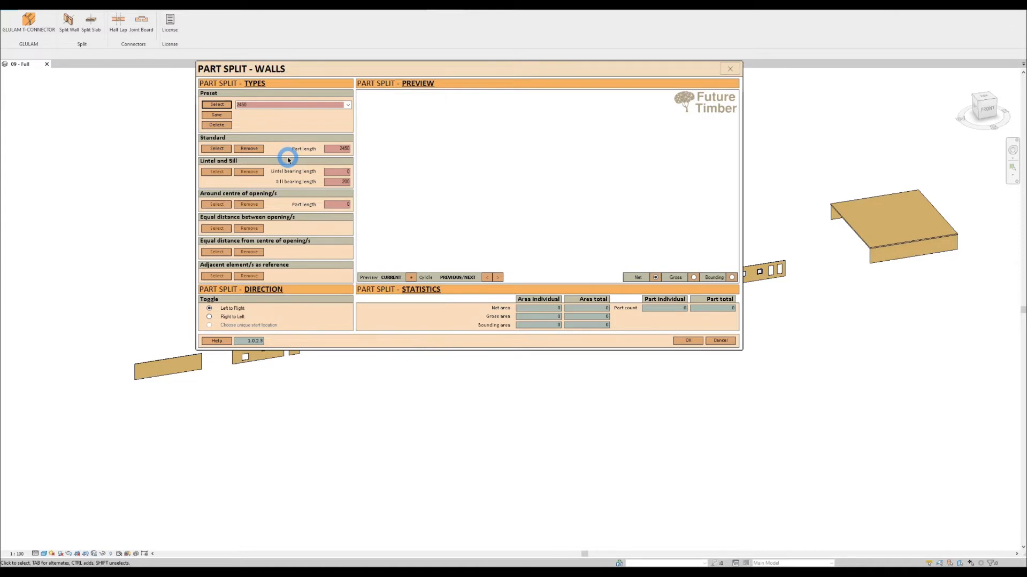
{"action": "left_click_drag", "start_coordinate": [328, 149], "coordinate": [363, 150]}
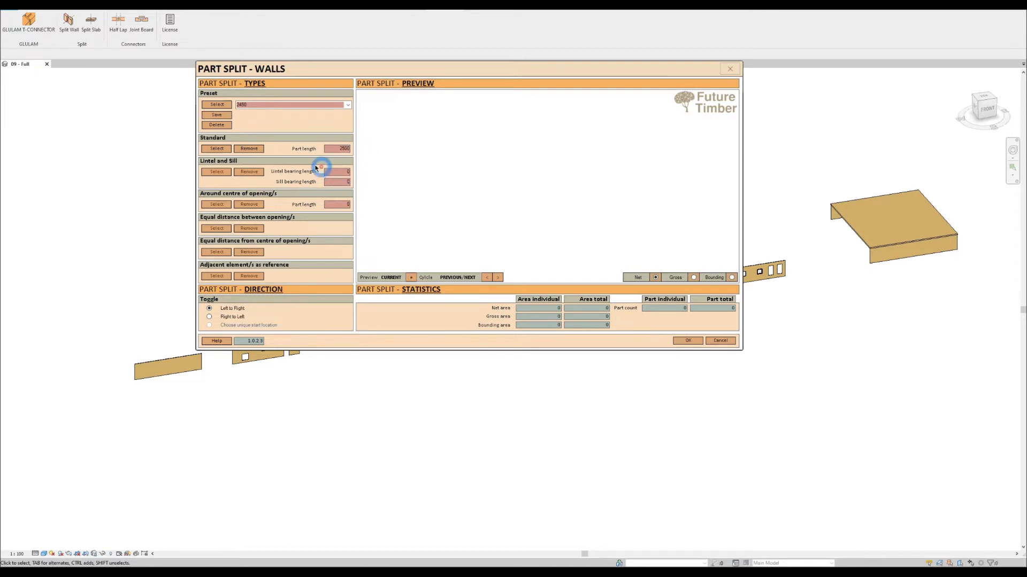
Assign the solid wall without openings to the standard split and preview its division into parts
{"action": "left_click", "coordinate": [216, 151]}
{"action": "scroll", "coordinate": [300, 294], "scroll_direction": "up", "scroll_amount": 5}
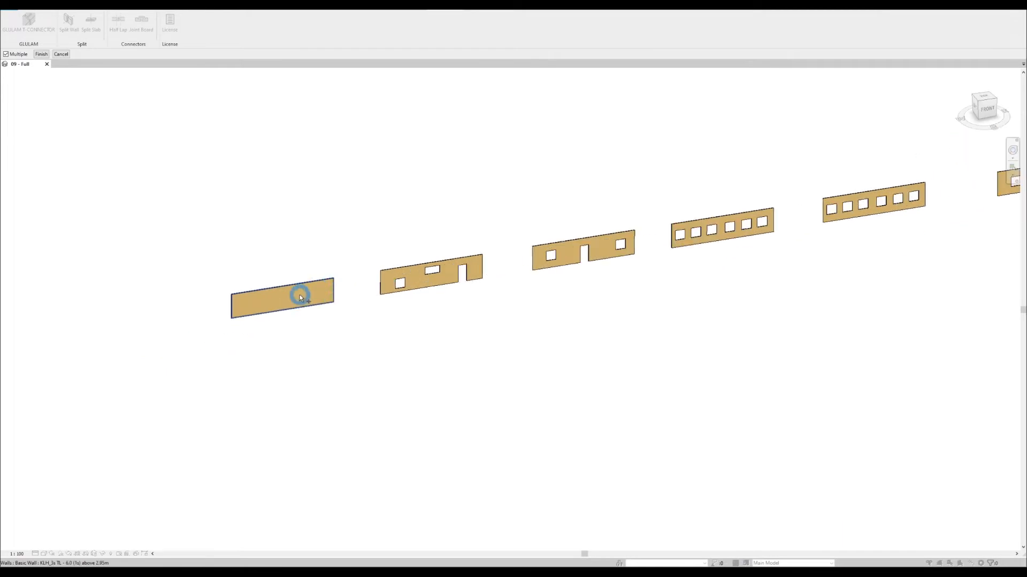
{"action": "left_click", "coordinate": [323, 288]}
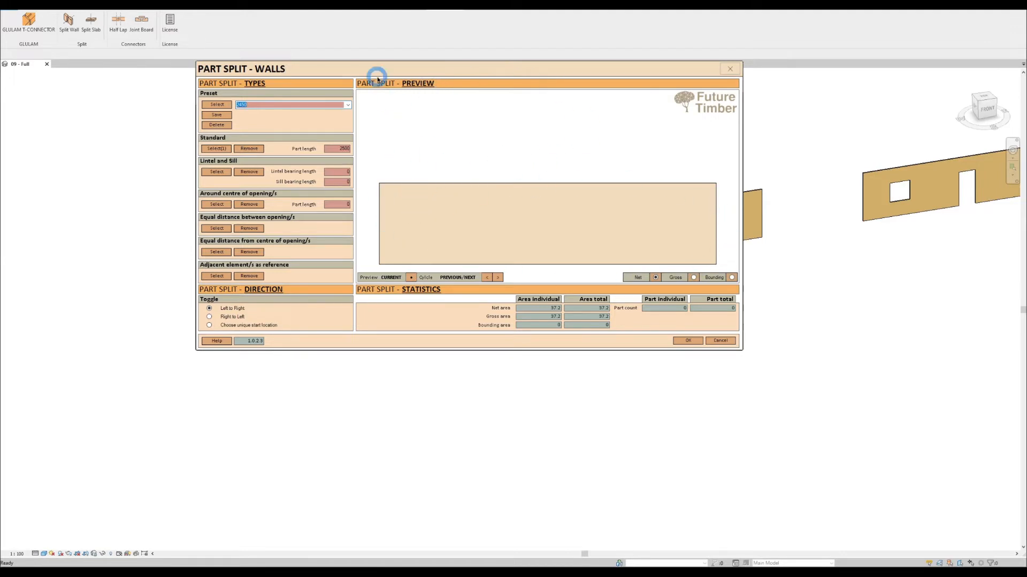
{"action": "left_click_drag", "start_coordinate": [378, 76], "coordinate": [370, 136]}
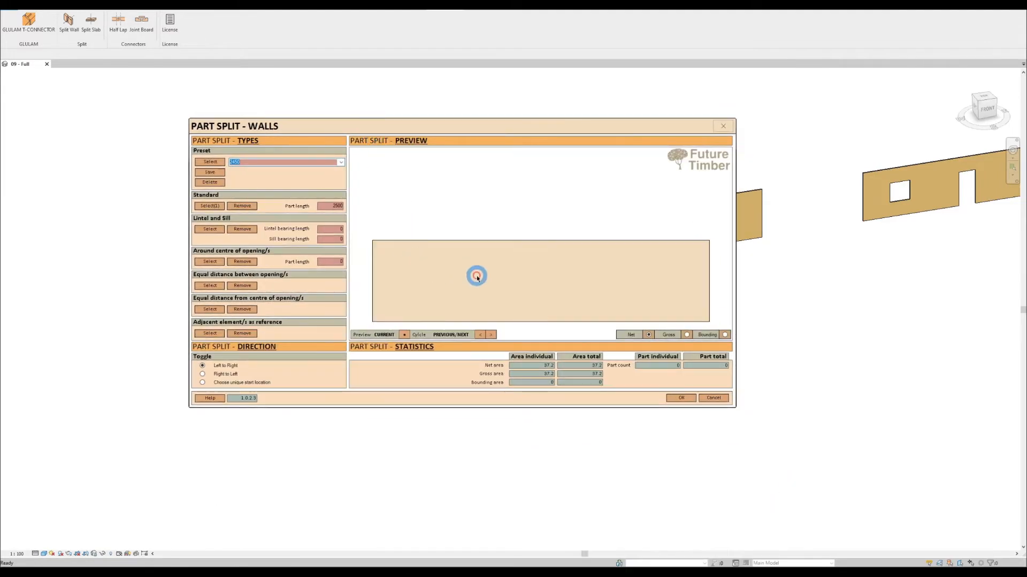
{"action": "left_click", "coordinate": [405, 335]}
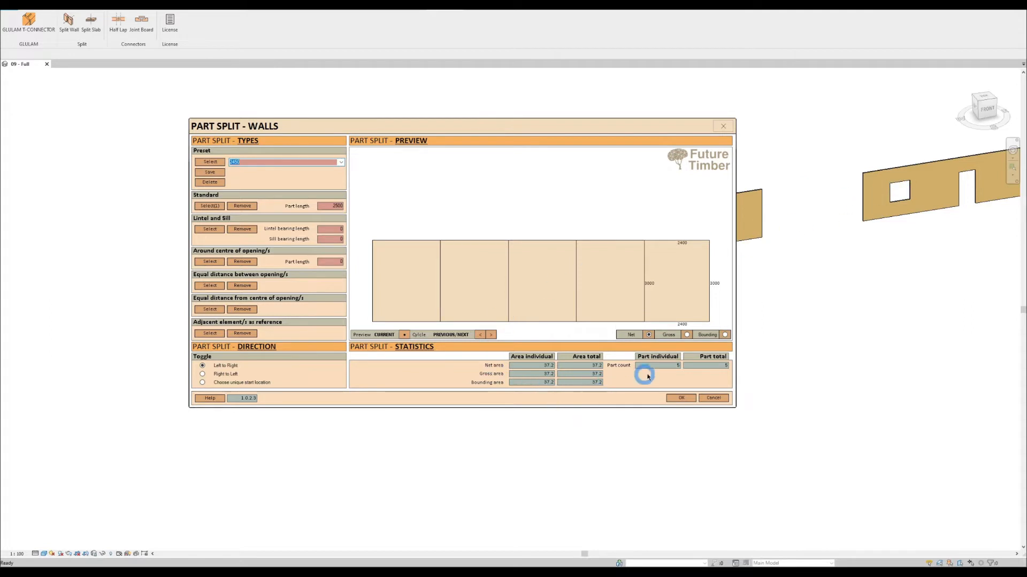
Set the standard part length to 3500 and the direction to Right to Left, and apply the split to the solid wall
{"action": "double_click", "coordinate": [327, 206]}
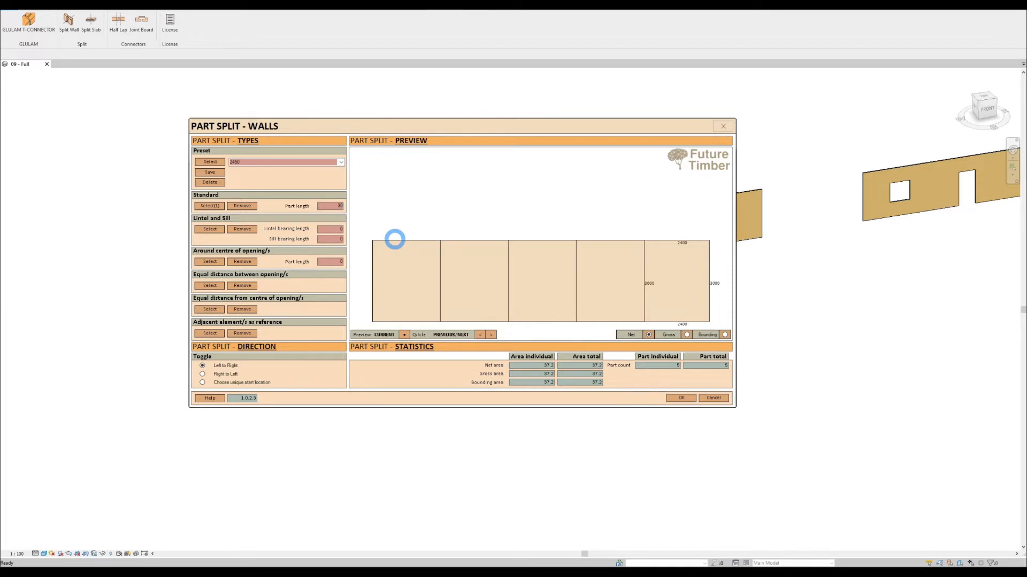
{"action": "left_click", "coordinate": [405, 336]}
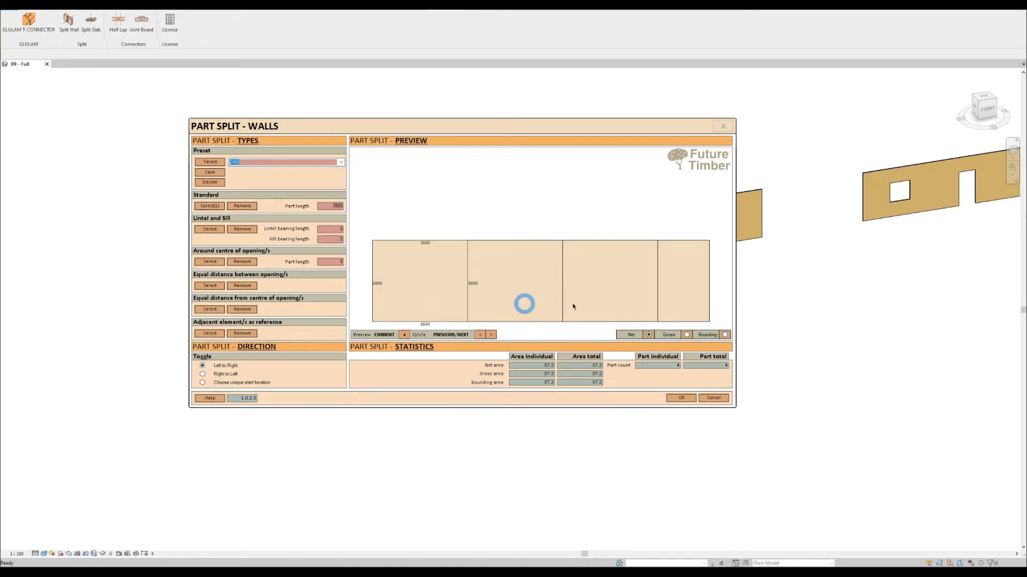
{"action": "left_click", "coordinate": [202, 374]}
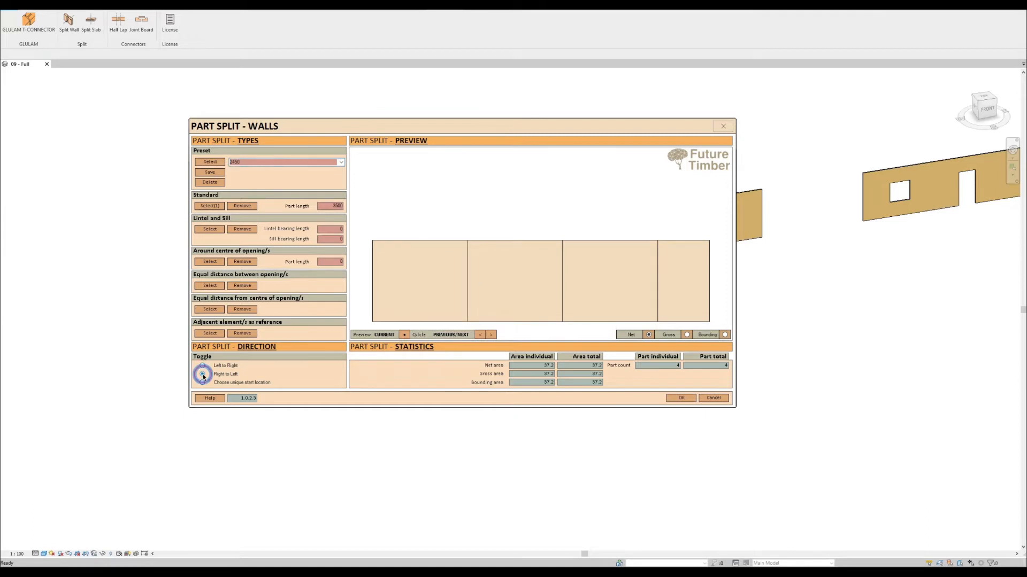
{"action": "left_click", "coordinate": [404, 336]}
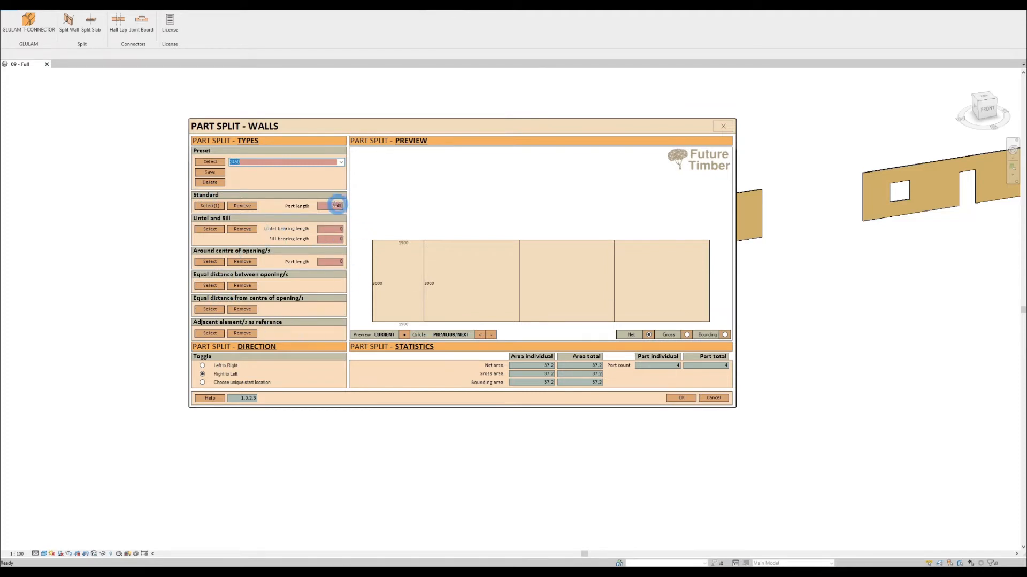
{"action": "left_click_drag", "start_coordinate": [273, 128], "coordinate": [265, 123]}
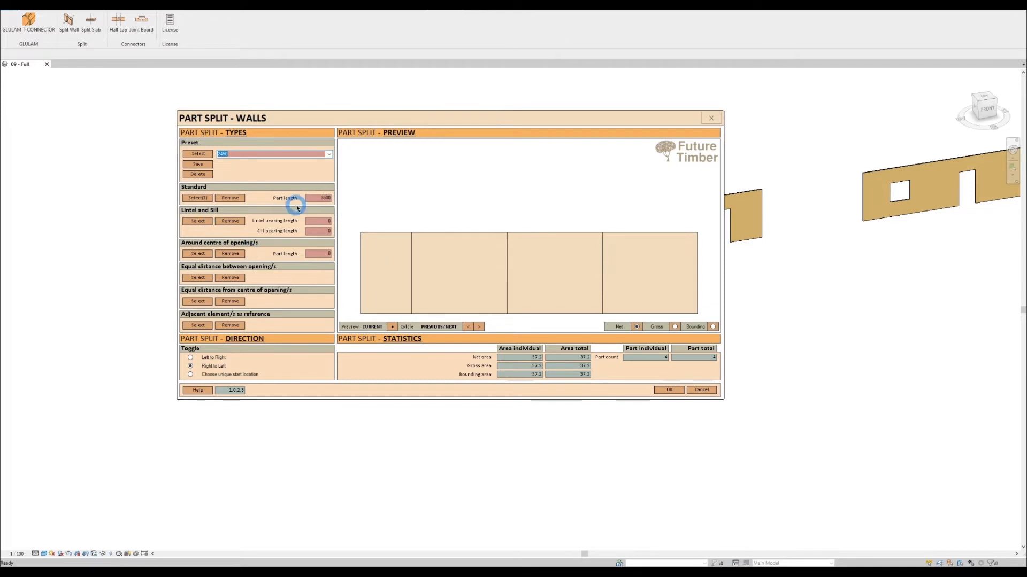
{"action": "left_click", "coordinate": [669, 390]}
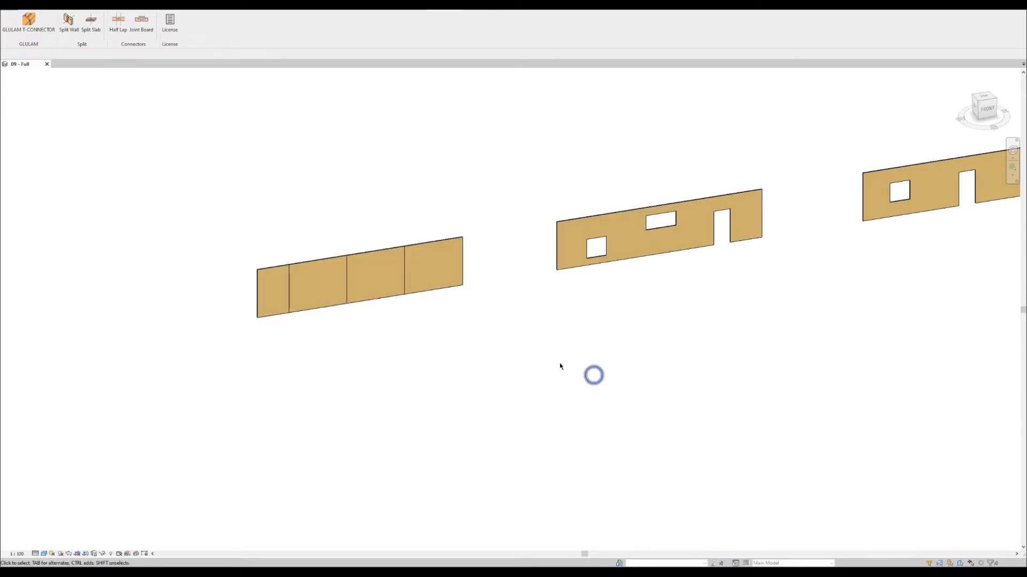
Restart the Split Wall tool for the wall with two windows and a door, and load the 2450 preset
{"action": "scroll", "coordinate": [302, 288], "scroll_direction": "up", "scroll_amount": 2}
{"action": "middle_click_drag", "start_coordinate": [773, 308], "coordinate": [457, 383]}
{"action": "left_click", "coordinate": [69, 24]}
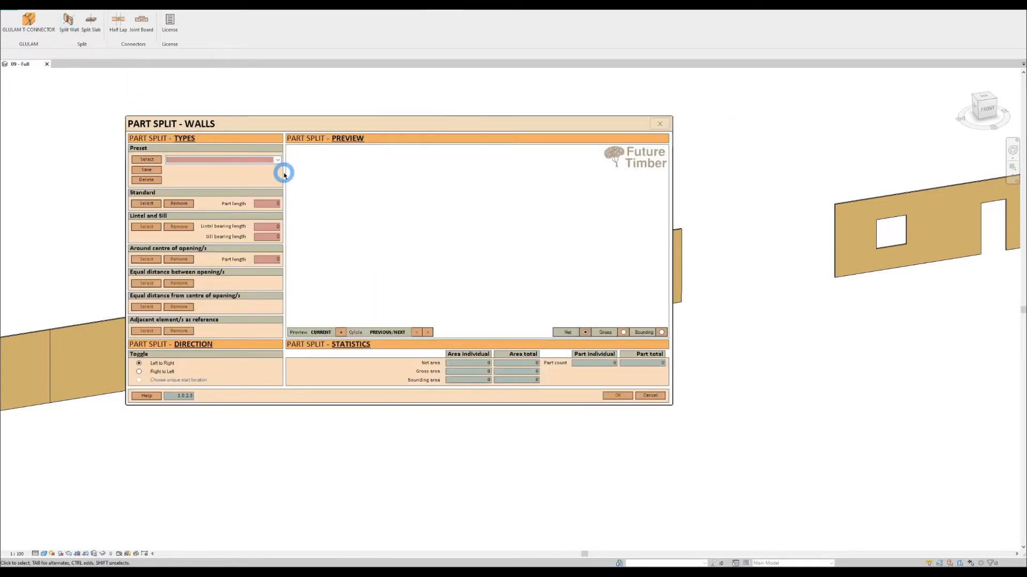
{"action": "left_click", "coordinate": [277, 161]}
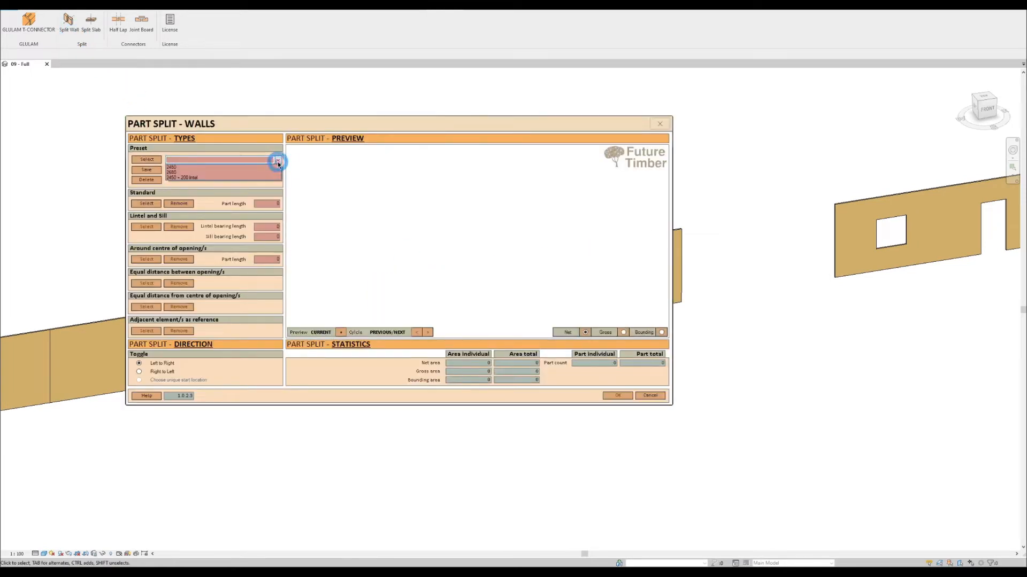
{"action": "left_click", "coordinate": [229, 167]}
{"action": "left_click", "coordinate": [147, 160]}
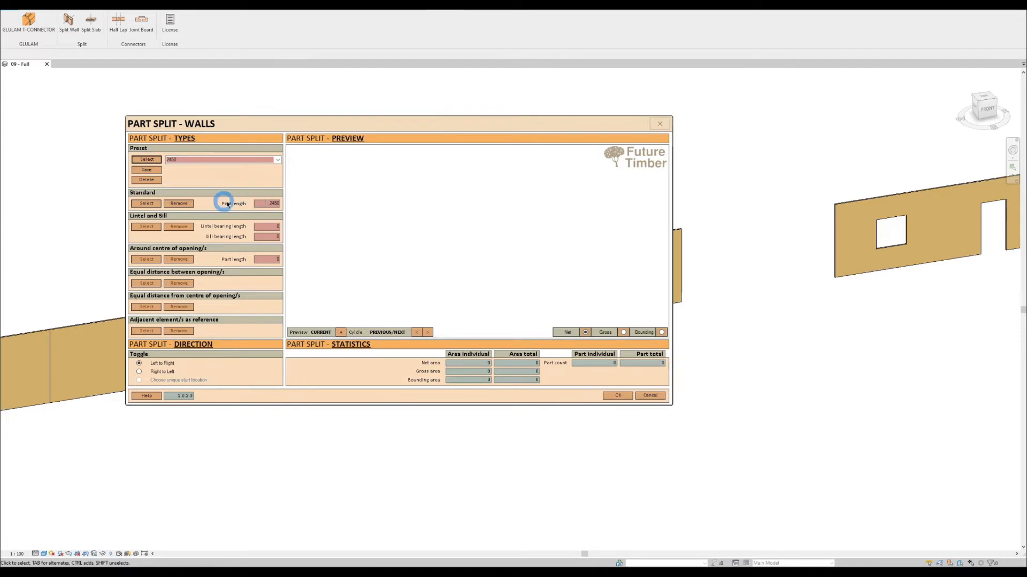
Examine the window and door openings of the second wall in the model
{"action": "left_click_drag", "start_coordinate": [246, 129], "coordinate": [458, 385]}
{"action": "left_click", "coordinate": [163, 189]}
{"action": "left_click", "coordinate": [432, 302]}
{"action": "left_click_drag", "start_coordinate": [522, 386], "coordinate": [476, 381]}
{"action": "left_click", "coordinate": [529, 295]}
{"action": "left_click_drag", "start_coordinate": [487, 379], "coordinate": [462, 364]}
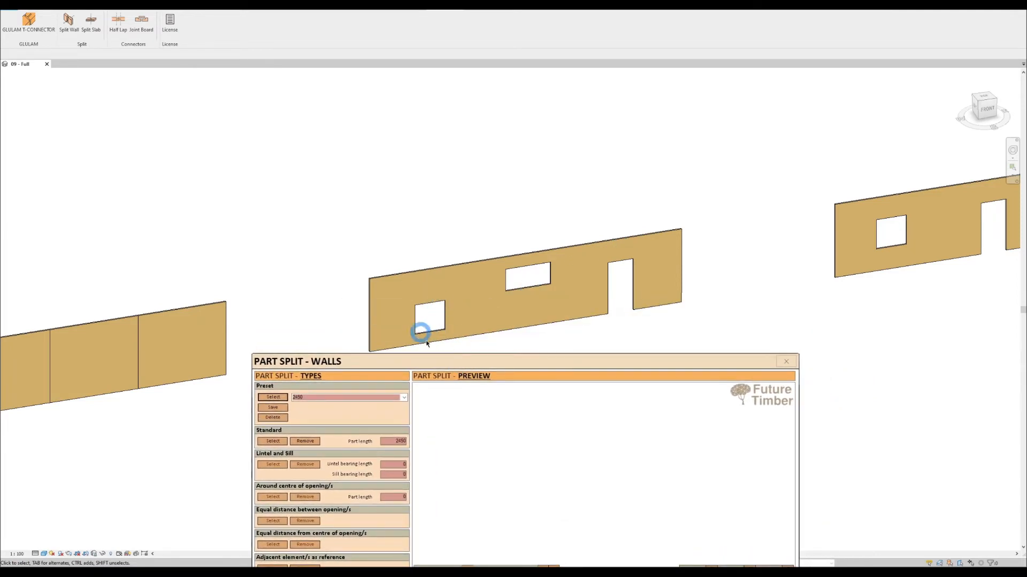
{"action": "left_click_drag", "start_coordinate": [447, 362], "coordinate": [437, 358]}
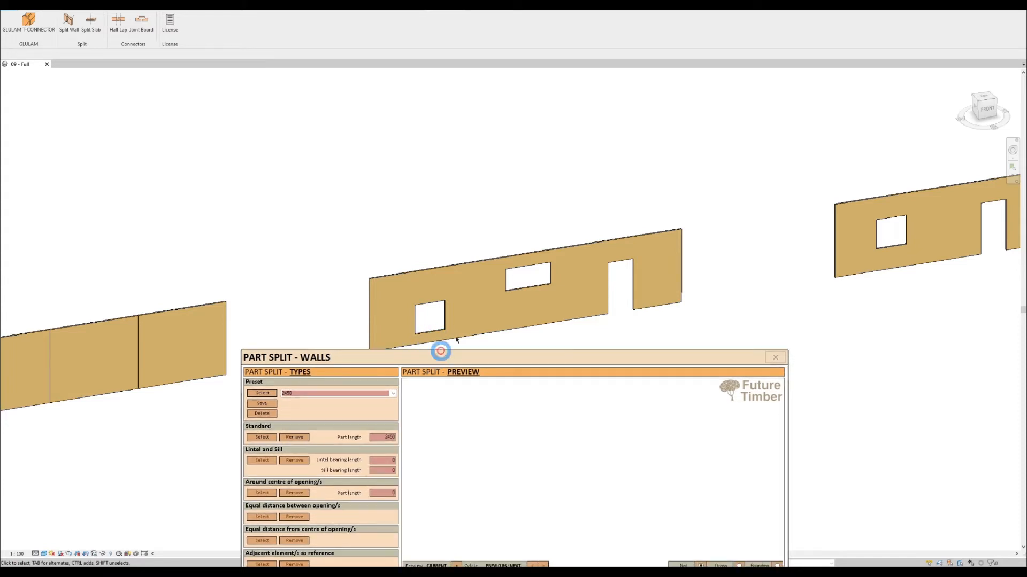
{"action": "left_click_drag", "start_coordinate": [533, 362], "coordinate": [525, 138]}
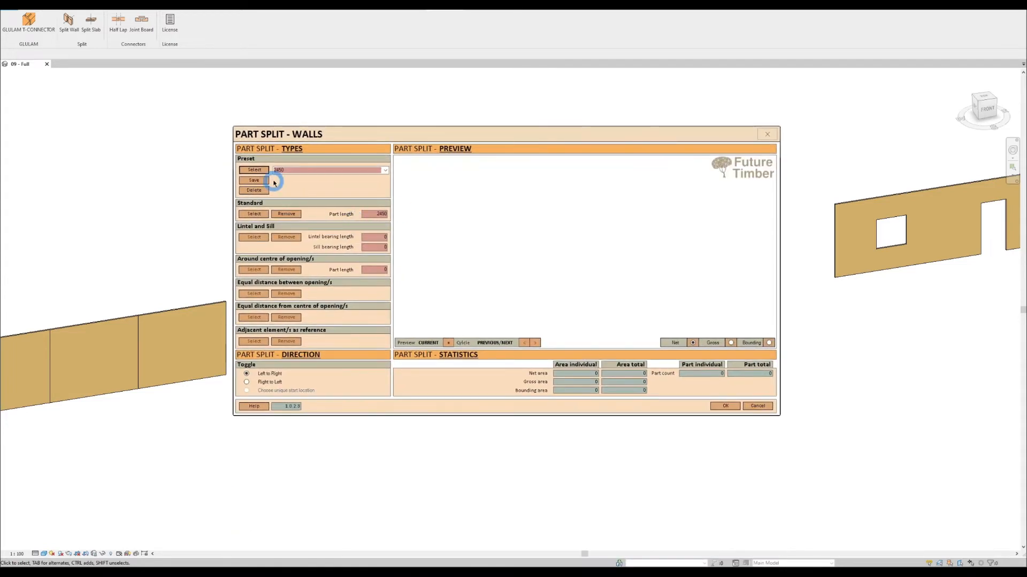
Assign the second wall to the standard split and set the lintel and sill bearing lengths to 200
{"action": "left_click", "coordinate": [258, 216]}
{"action": "left_click", "coordinate": [451, 282]}
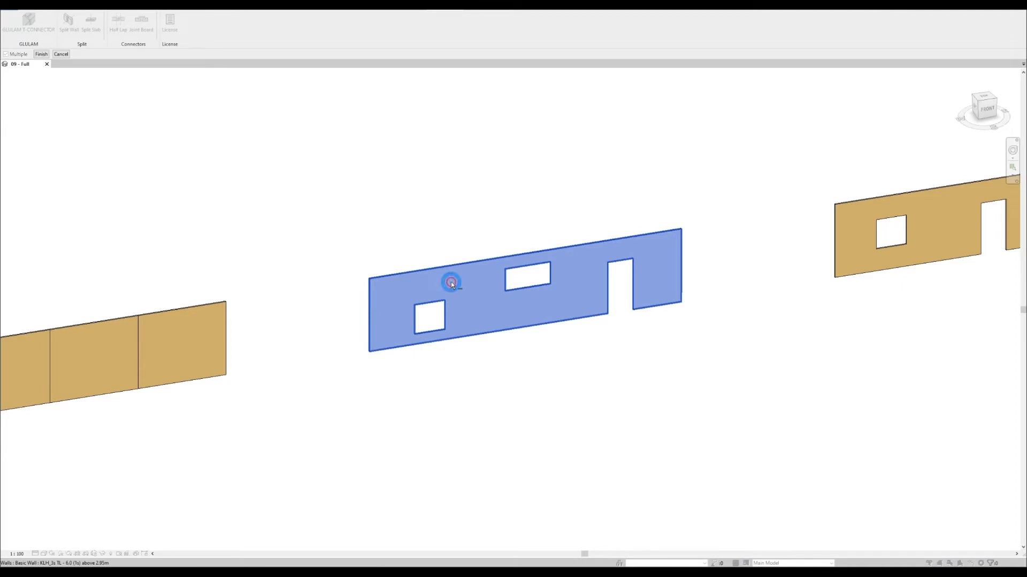
{"action": "left_click", "coordinate": [384, 235]}
{"action": "left_click_drag", "start_coordinate": [373, 233], "coordinate": [401, 238]}
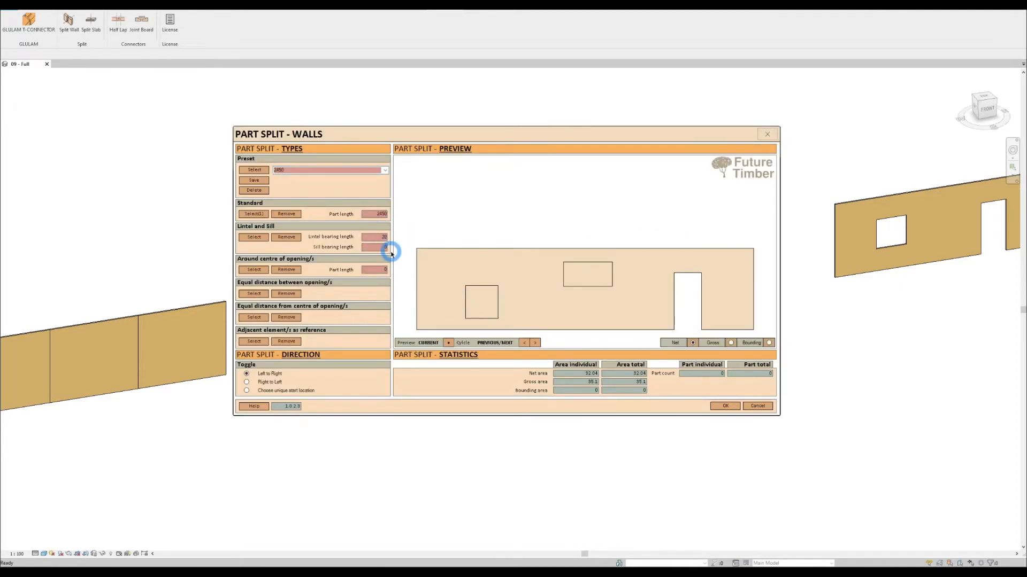
{"action": "left_click_drag", "start_coordinate": [378, 247], "coordinate": [405, 250]}
{"action": "type", "text": "200"}
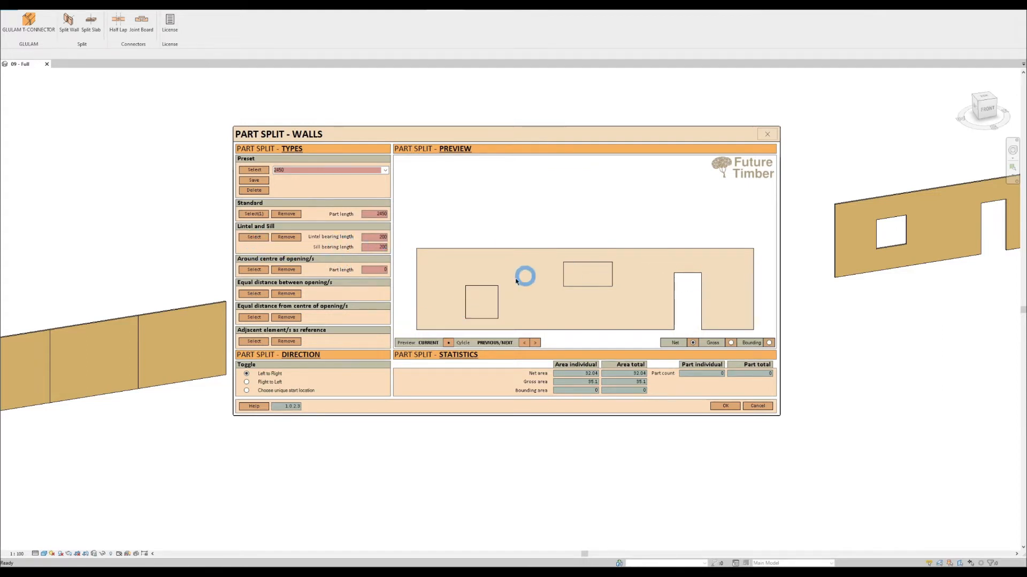
Assign the second wall's openings to the Lintel and Sill split and preview the resulting parts
{"action": "left_click", "coordinate": [255, 243]}
{"action": "left_click_drag", "start_coordinate": [388, 191], "coordinate": [673, 410]}
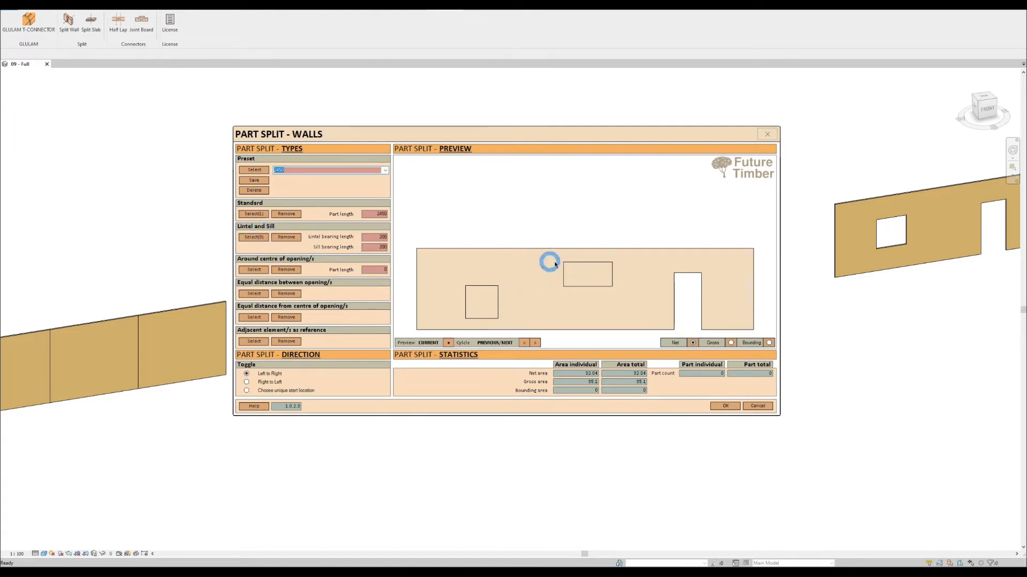
{"action": "left_click", "coordinate": [449, 343]}
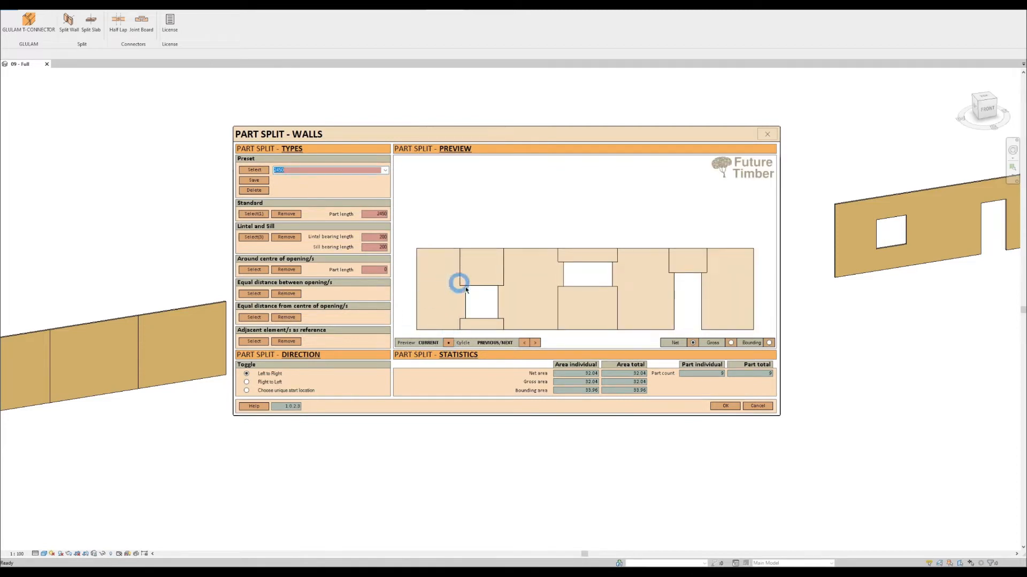
Set the lintel and sill bearing lengths to 0 and the direction to Right to Left, previewing each change
{"action": "left_click_drag", "start_coordinate": [365, 238], "coordinate": [404, 252]}
{"action": "type", "text": "00"}
{"action": "left_click", "coordinate": [450, 344]}
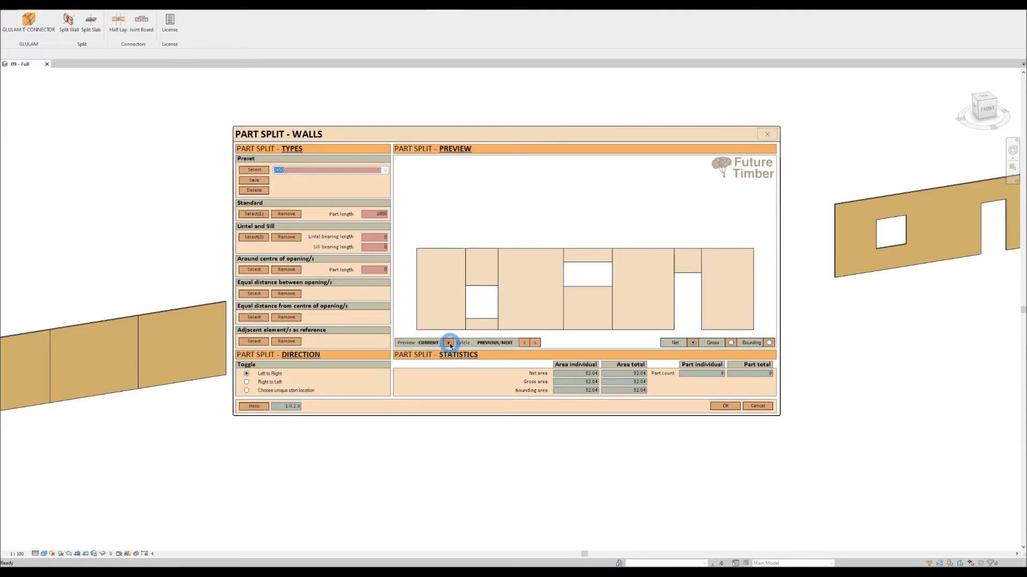
{"action": "left_click", "coordinate": [272, 384]}
{"action": "left_click", "coordinate": [449, 344]}
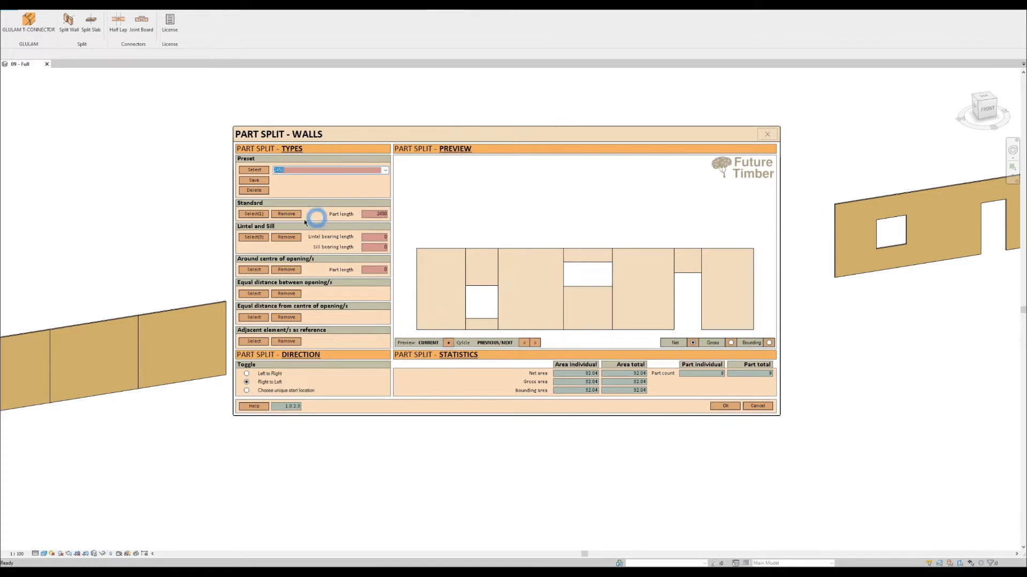
Remove the openings from the Lintel and Sill split and set the direction to Left to Right, previewing each change
{"action": "left_click", "coordinate": [286, 237]}
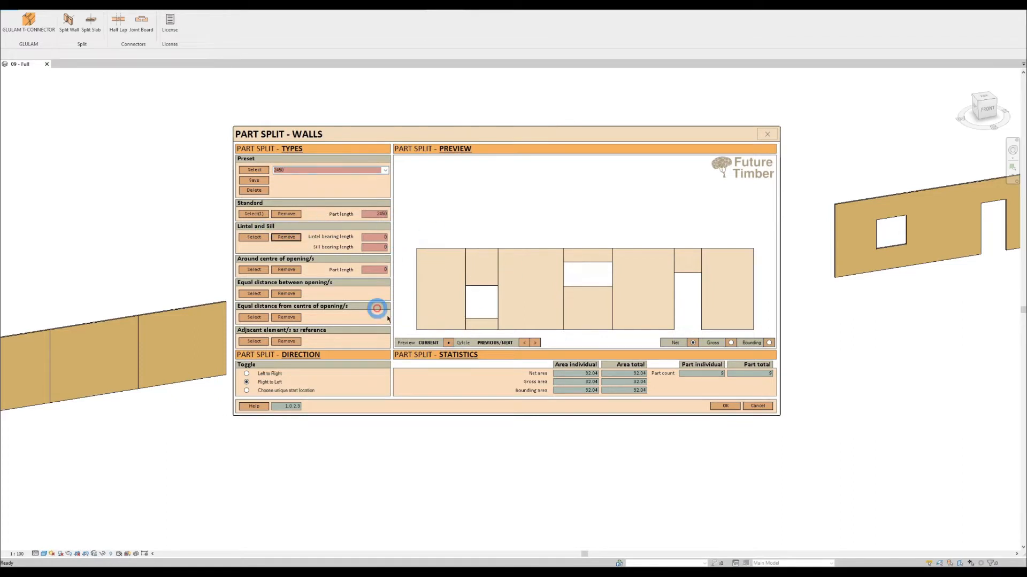
{"action": "left_click", "coordinate": [448, 344]}
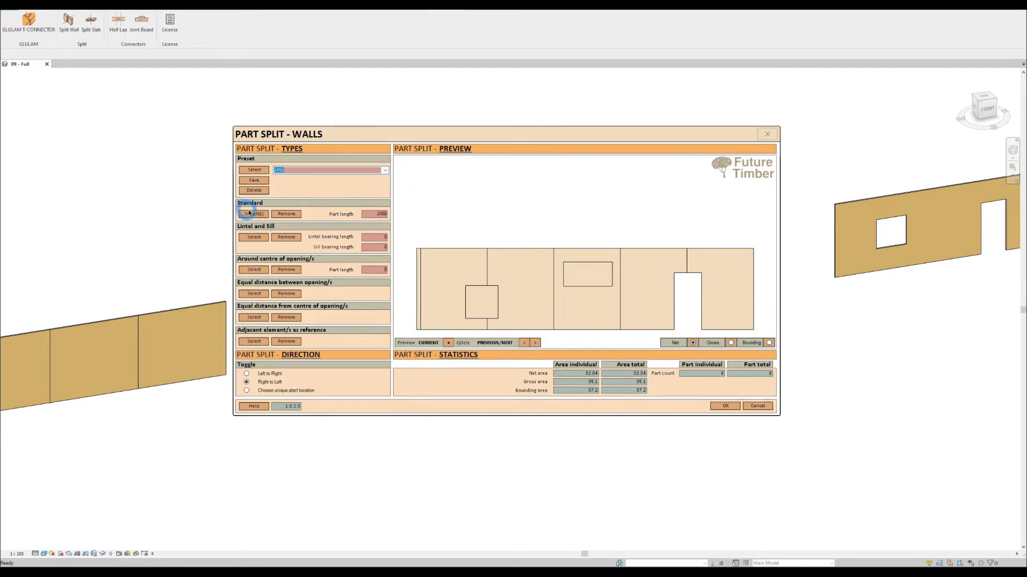
{"action": "left_click", "coordinate": [263, 375]}
{"action": "left_click", "coordinate": [448, 343]}
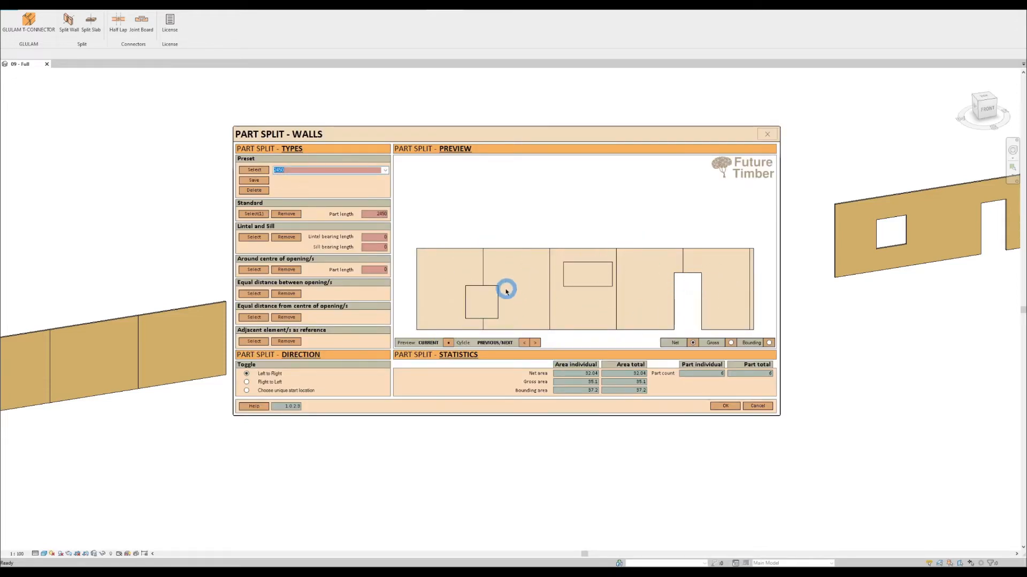
Assign the second wall's two window openings to the Lintel and Sill split and preview the parts
{"action": "left_click", "coordinate": [254, 237]}
{"action": "left_click", "coordinate": [424, 308]}
{"action": "left_click", "coordinate": [511, 289]}
{"action": "left_click", "coordinate": [633, 271]}
{"action": "key", "text": "Return"}
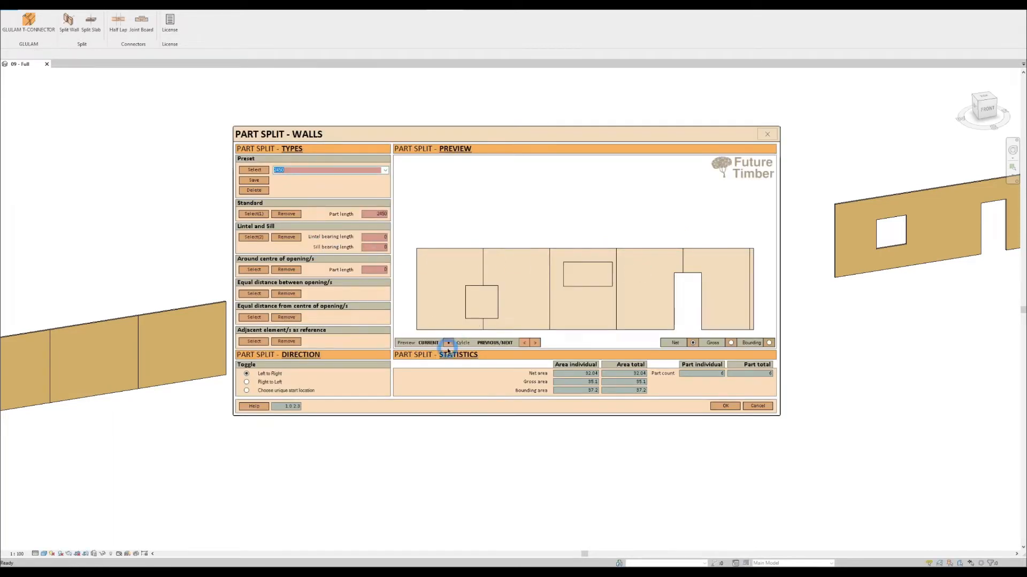
{"action": "left_click", "coordinate": [448, 344]}
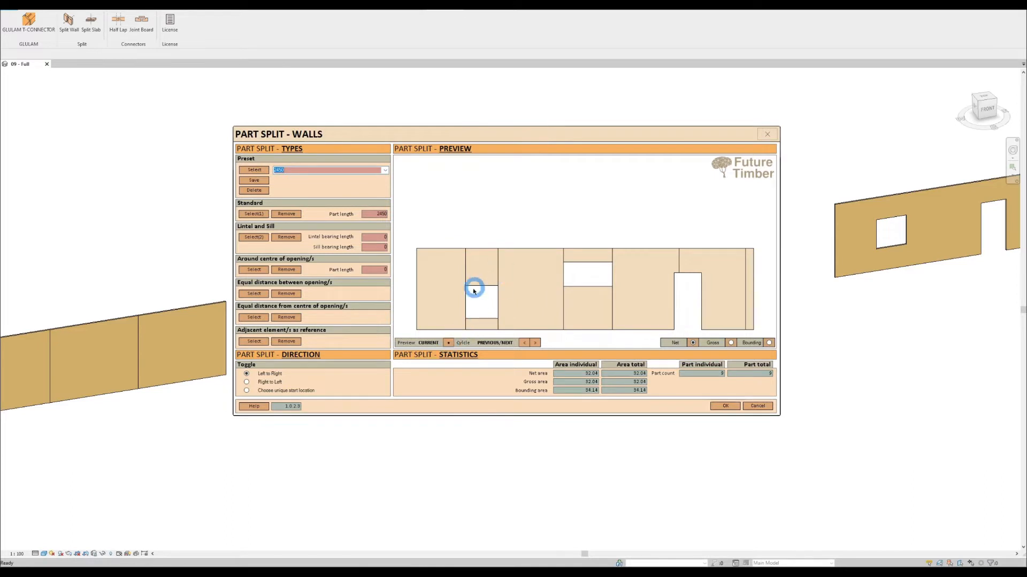
Set the lintel and sill bearing lengths to 200 and the direction to Right to Left, previewing each change
{"action": "left_click_drag", "start_coordinate": [373, 239], "coordinate": [408, 247]}
{"action": "type", "text": "200200"}
{"action": "left_click", "coordinate": [448, 343]}
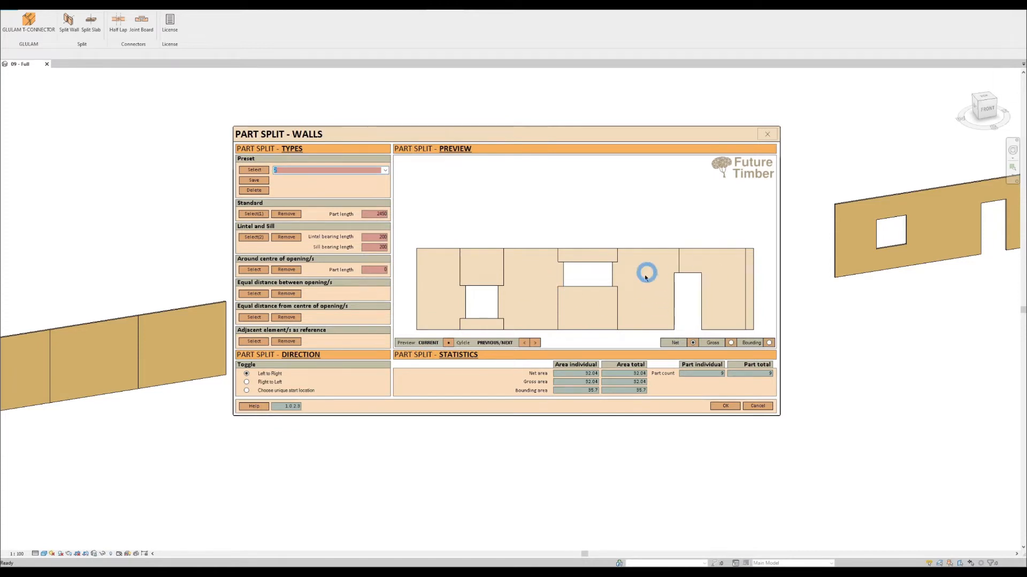
{"action": "left_click", "coordinate": [449, 344]}
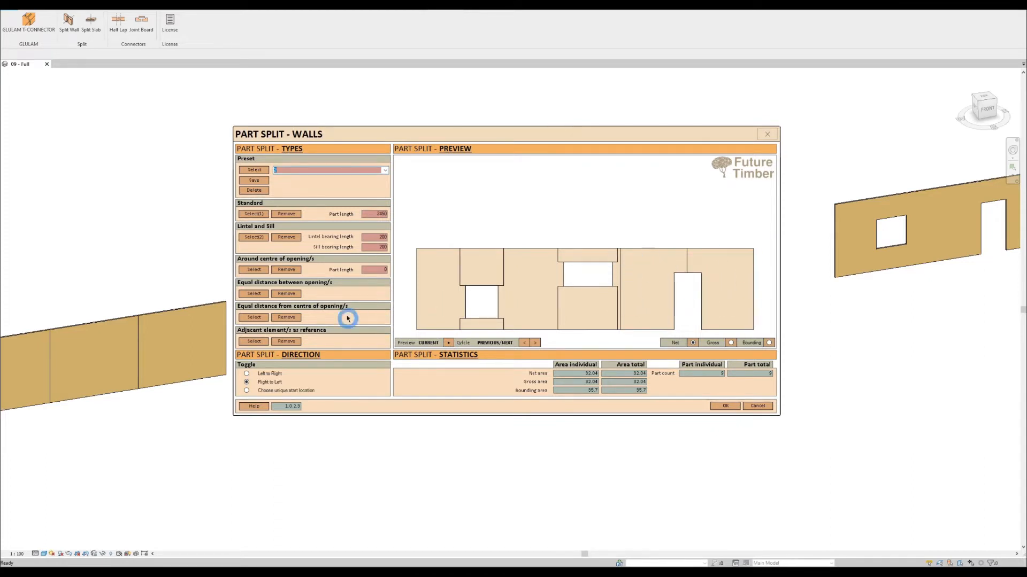
Add the second wall's door opening to the Lintel and Sill split and preview the parts
{"action": "left_click", "coordinate": [255, 239]}
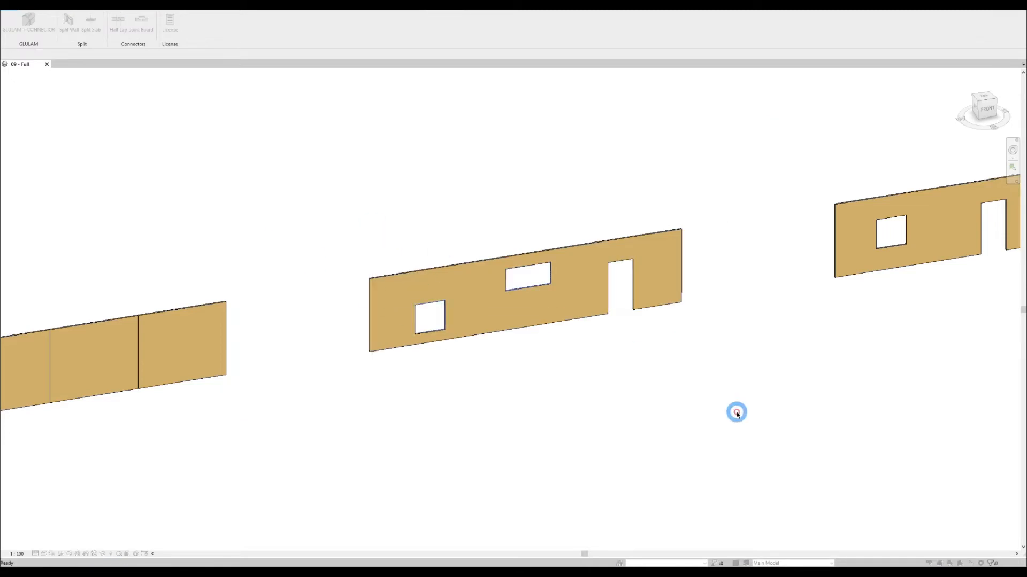
{"action": "left_click", "coordinate": [449, 343]}
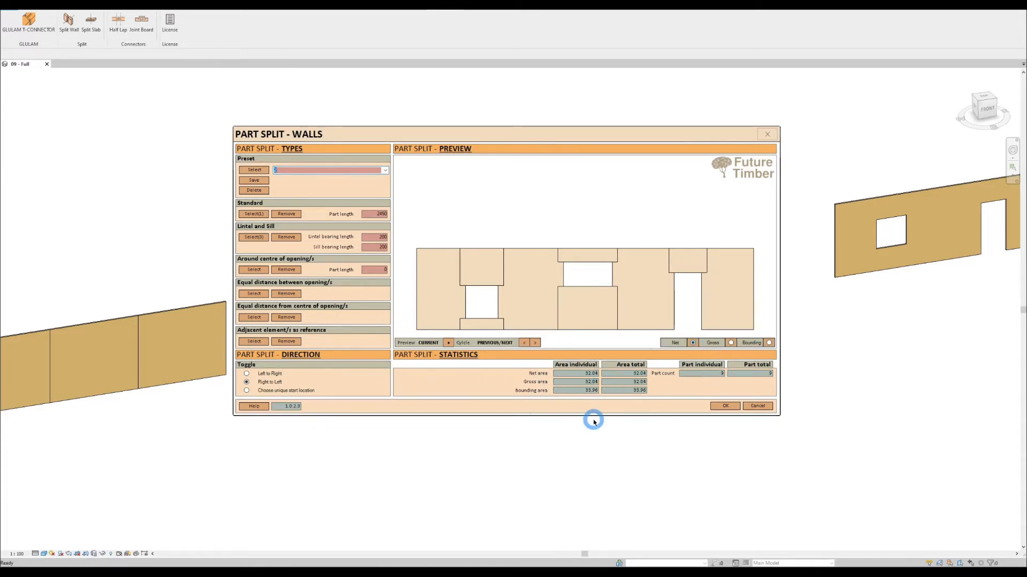
Compare the net, gross and bounding previews and apply the split to the second wall
{"action": "left_click", "coordinate": [768, 344]}
{"action": "left_click", "coordinate": [693, 343]}
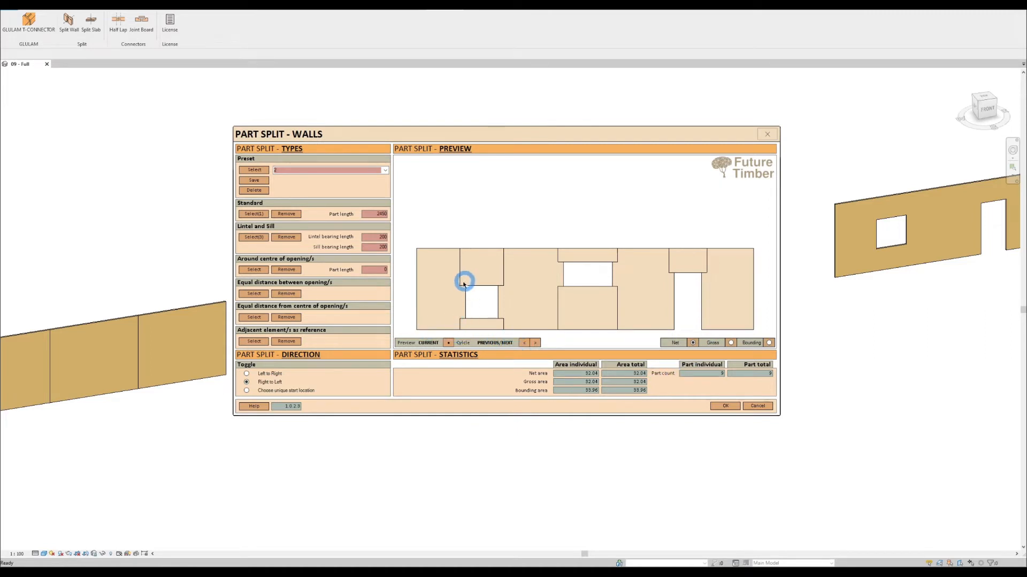
{"action": "left_click", "coordinate": [441, 278]}
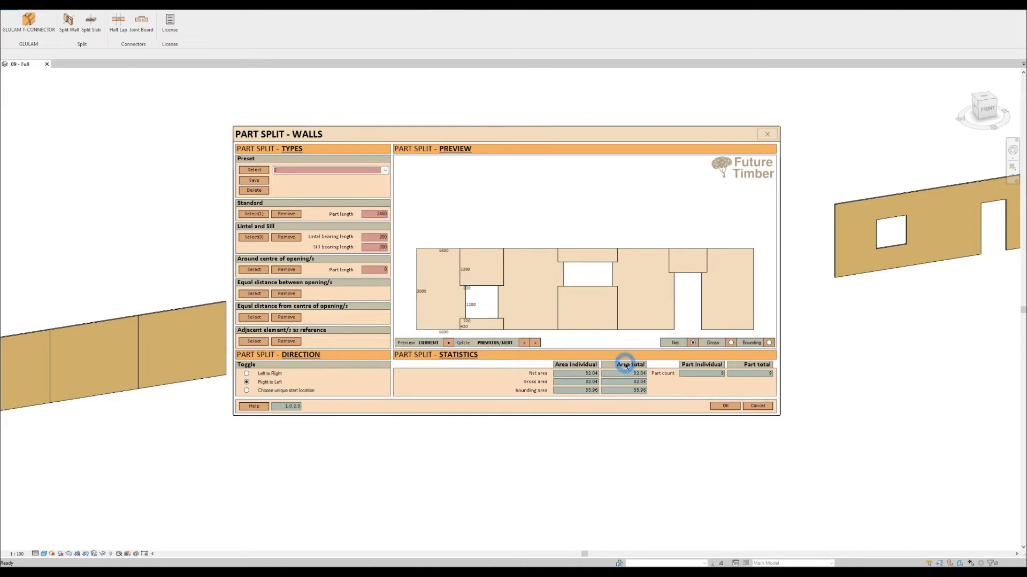
{"action": "left_click", "coordinate": [731, 344]}
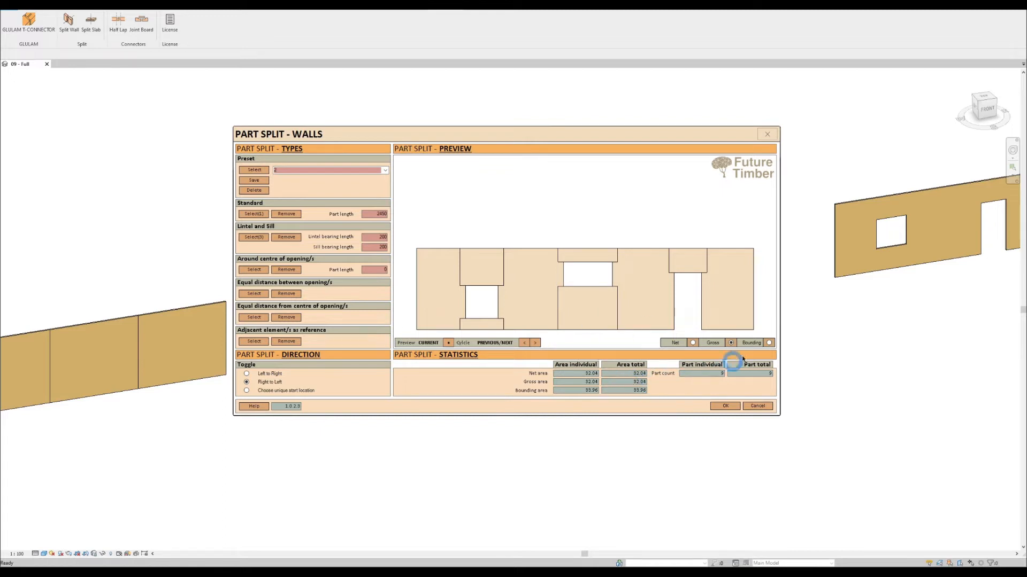
{"action": "left_click", "coordinate": [769, 343]}
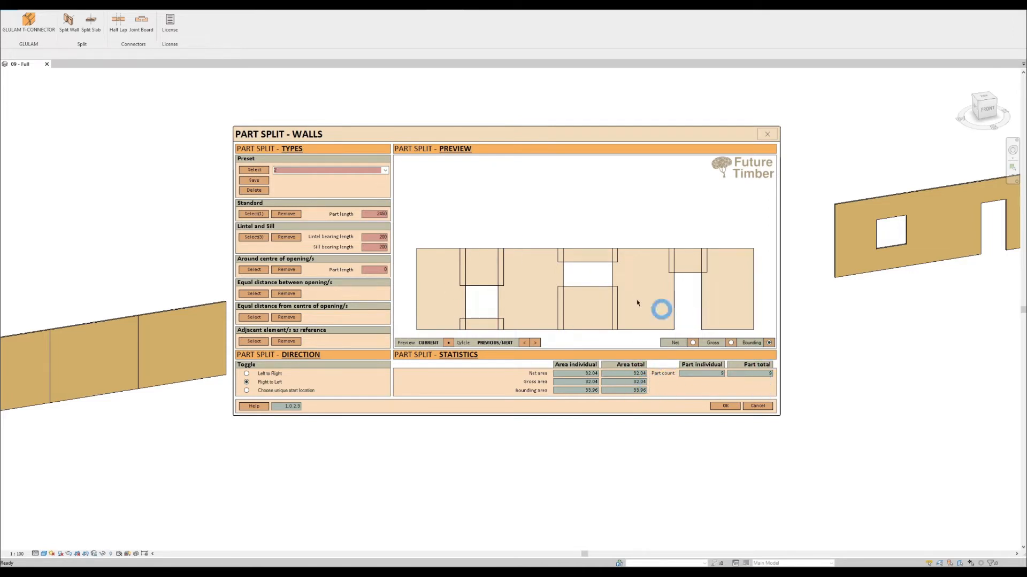
{"action": "left_click", "coordinate": [725, 406]}
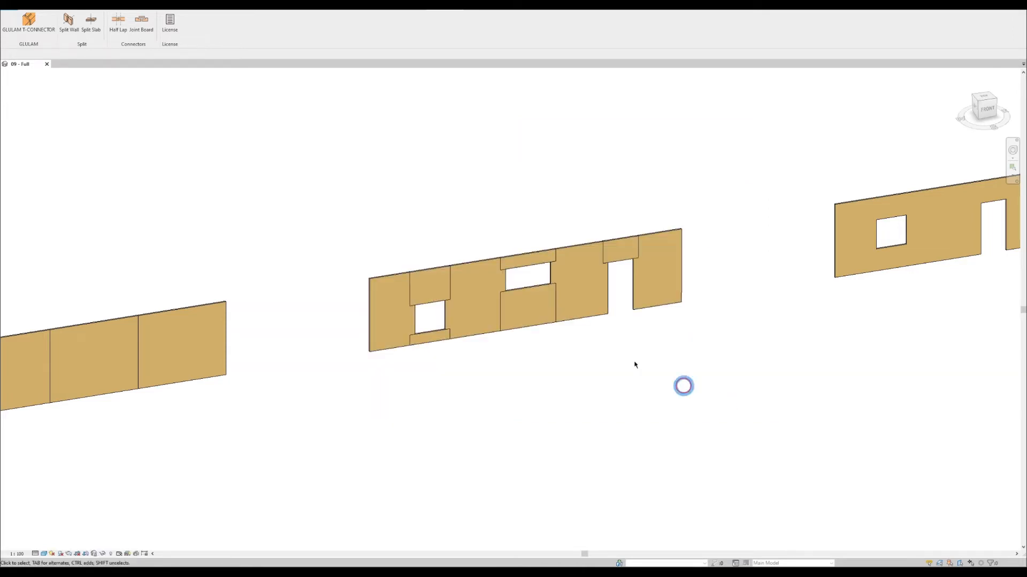
Start a new wall split and assign the wall with two windows and a central door to the standard split
{"action": "scroll", "coordinate": [521, 292], "scroll_direction": "down", "scroll_amount": 2}
{"action": "middle_click_drag", "start_coordinate": [617, 302], "coordinate": [443, 317]}
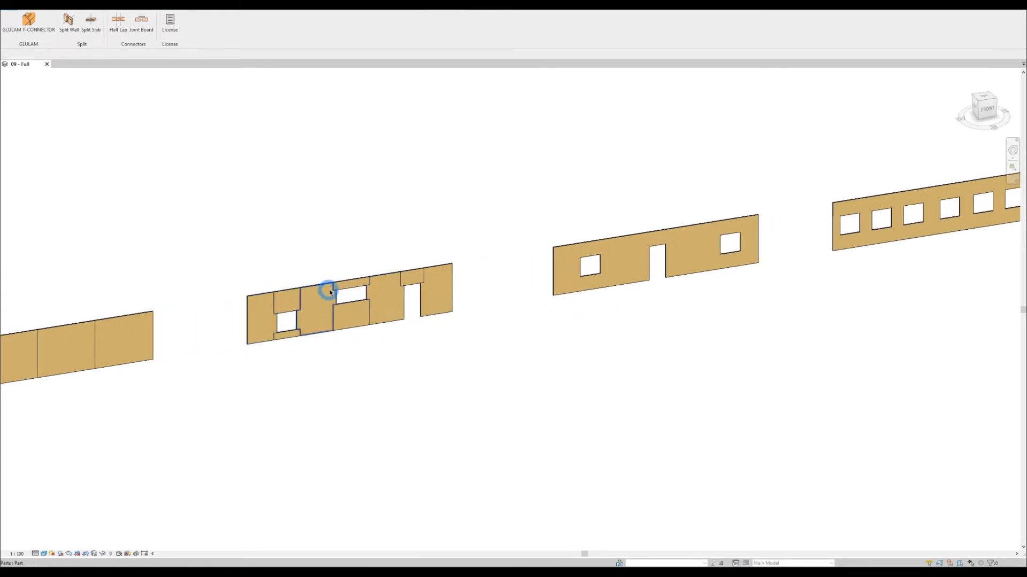
{"action": "middle_click_drag", "start_coordinate": [617, 284], "coordinate": [429, 340]}
{"action": "scroll", "coordinate": [428, 340], "scroll_direction": "up", "scroll_amount": 1}
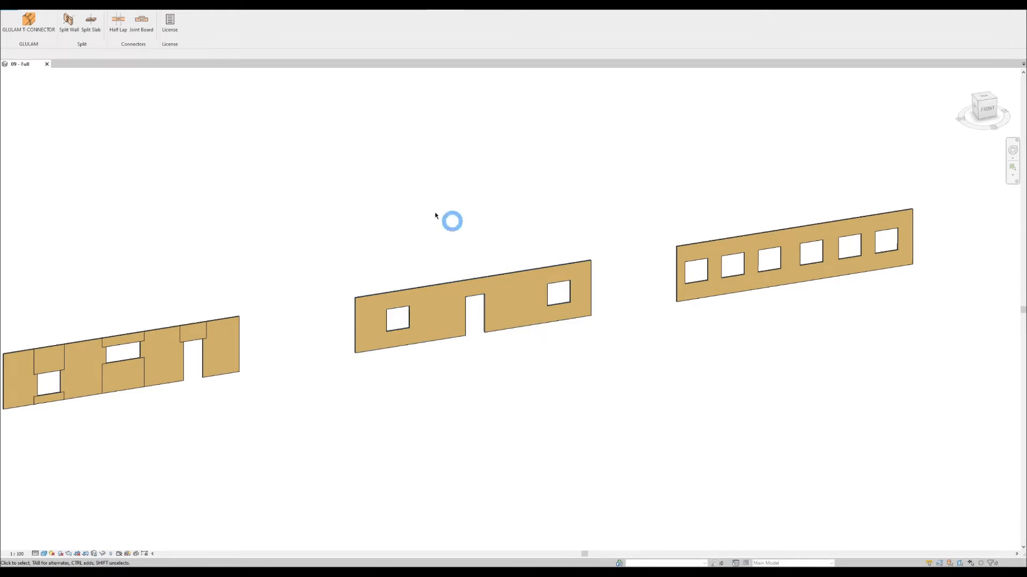
{"action": "left_click", "coordinate": [68, 22]}
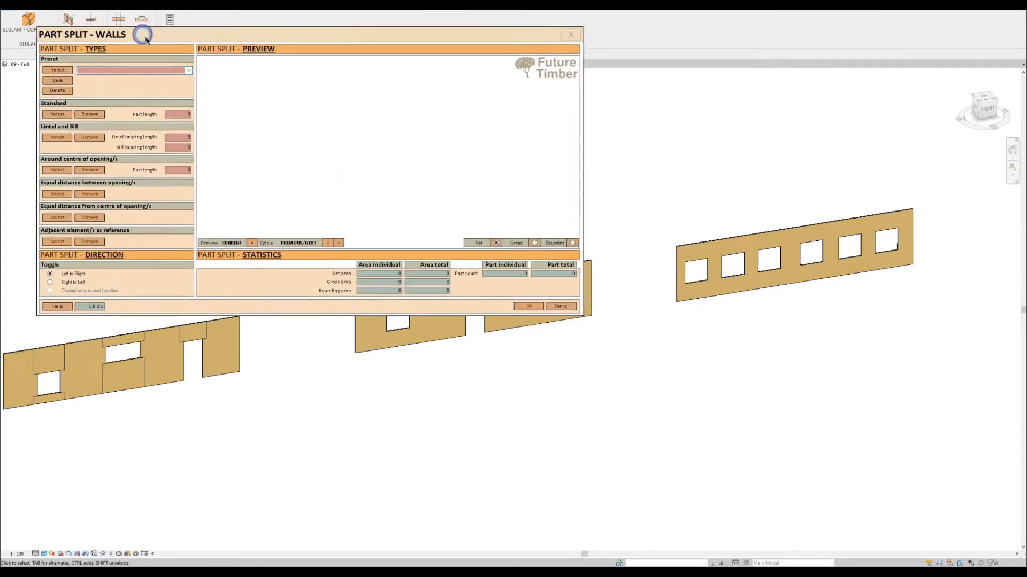
{"action": "left_click_drag", "start_coordinate": [146, 41], "coordinate": [272, 111]}
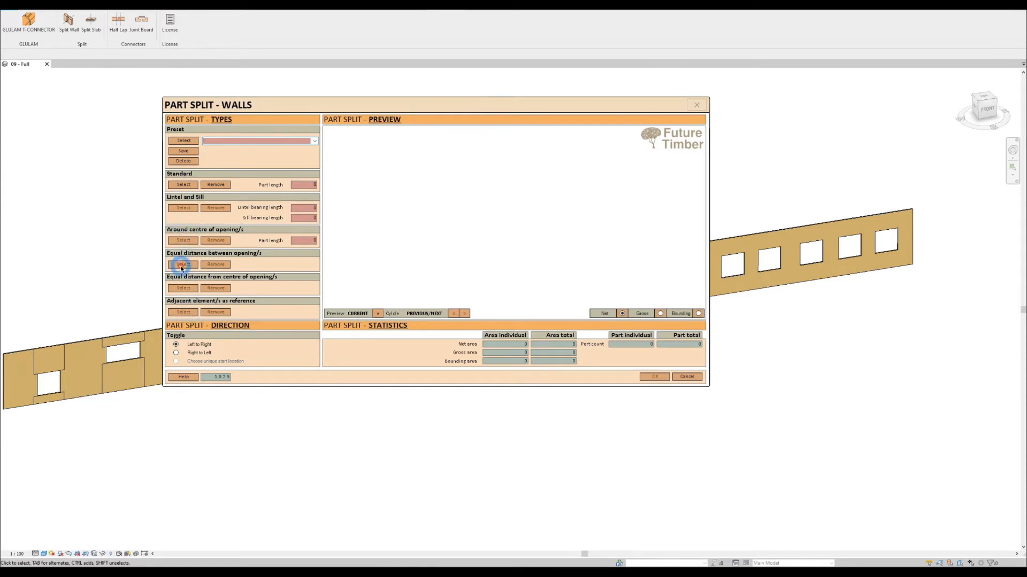
{"action": "left_click", "coordinate": [185, 185]}
{"action": "left_click", "coordinate": [440, 284]}
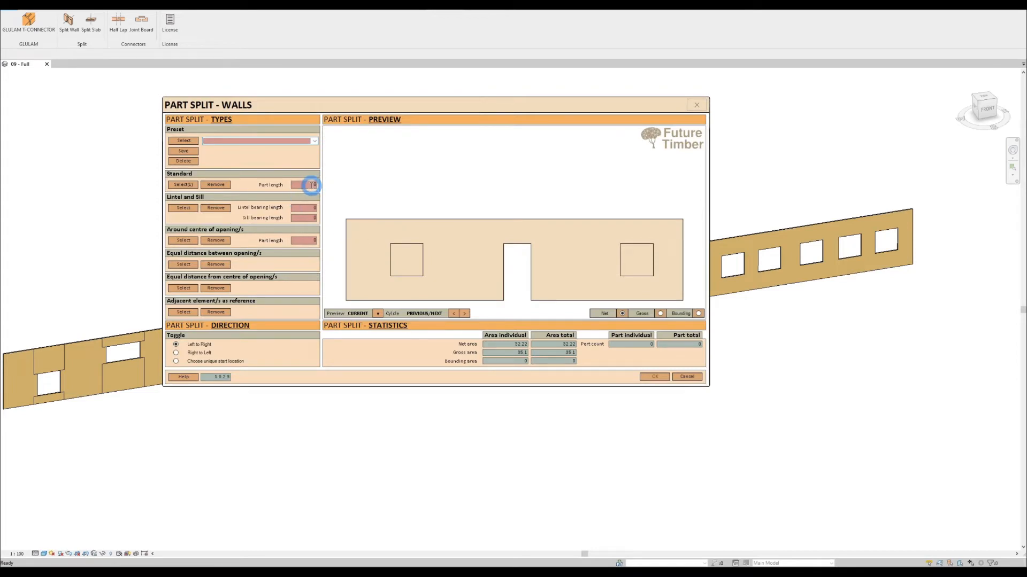
Assign the third wall's windows and door to the Around centre of opening/s split and try to preview the parts
{"action": "left_click", "coordinate": [183, 241]}
{"action": "left_click_drag", "start_coordinate": [355, 213], "coordinate": [602, 400]}
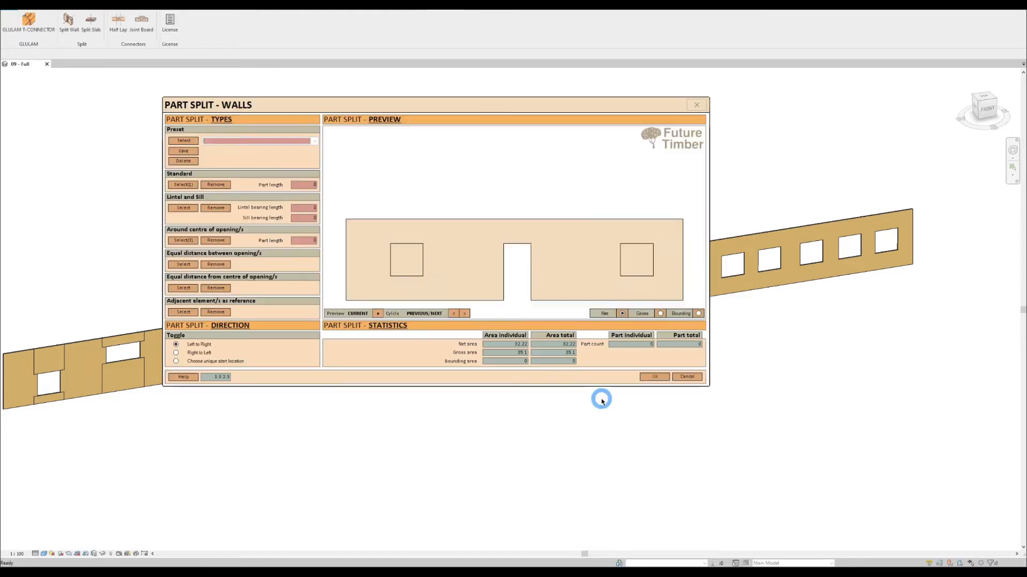
{"action": "left_click", "coordinate": [379, 315]}
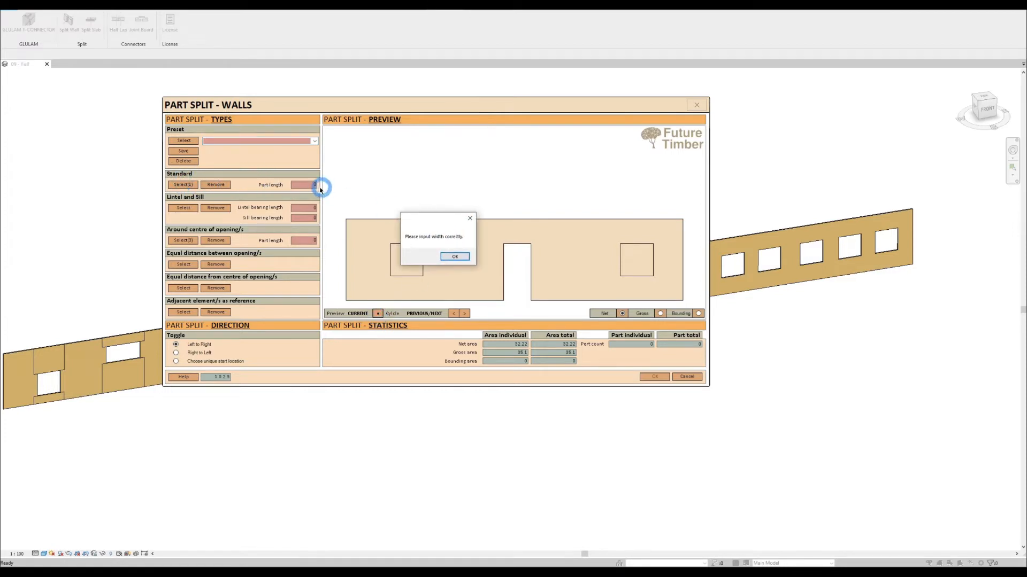
{"action": "left_click", "coordinate": [454, 257]}
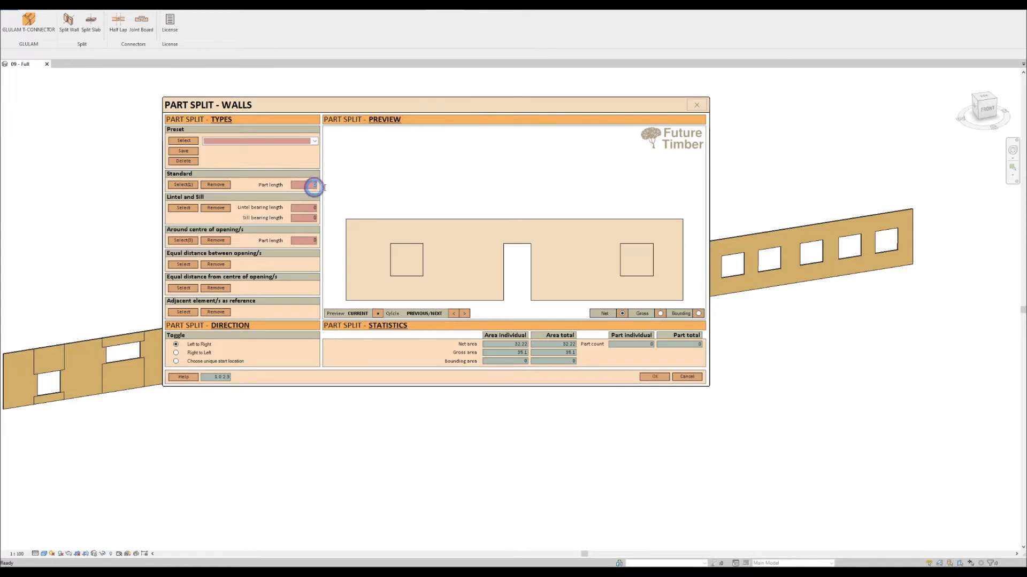
Set the standard part length to 3000 and the around-centre part length to 2000, and preview the split
{"action": "left_click", "coordinate": [379, 315]}
{"action": "left_click", "coordinate": [465, 257]}
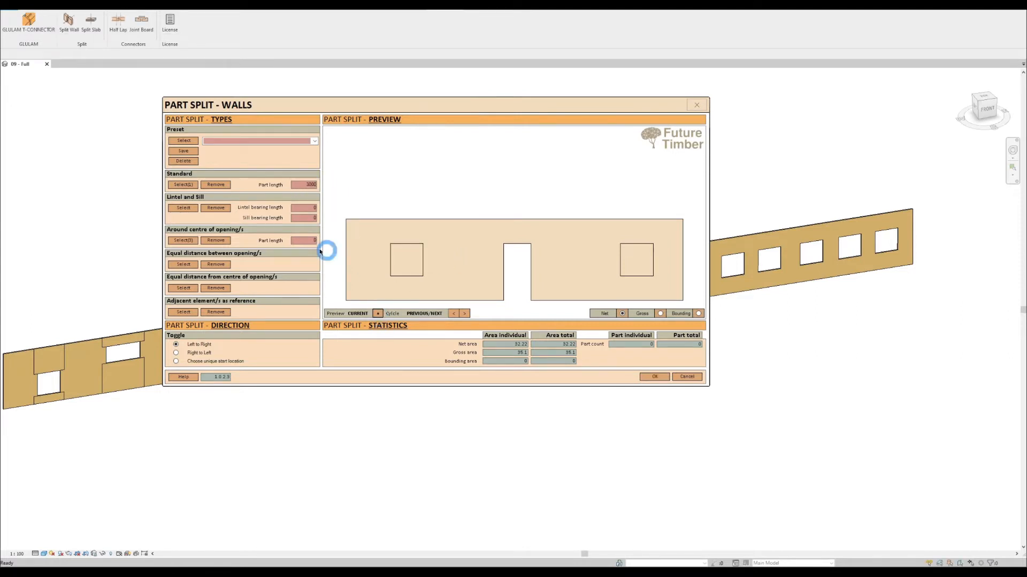
{"action": "double_click", "coordinate": [298, 242]}
{"action": "left_click", "coordinate": [378, 313]}
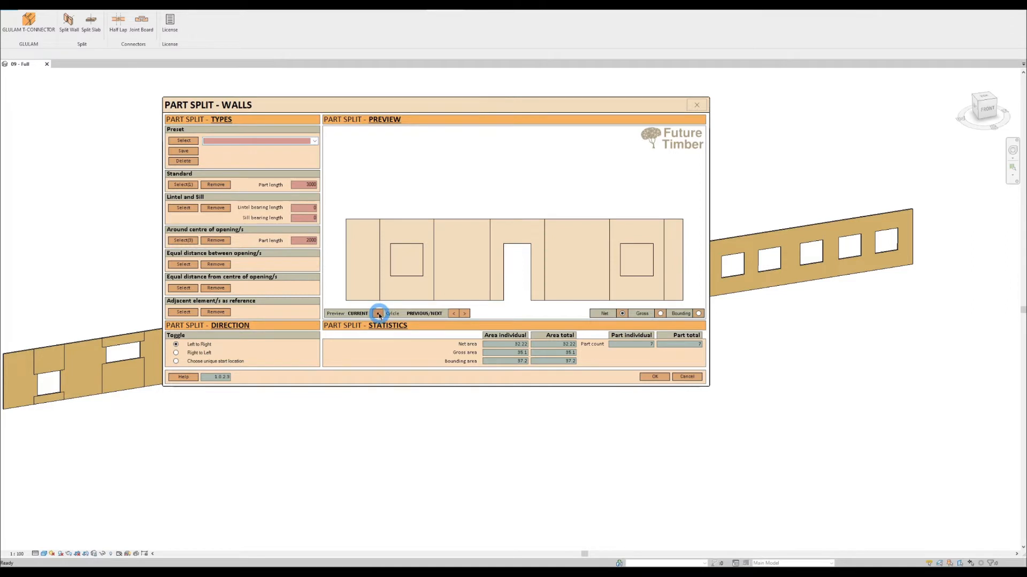
Examine the dimensions of the previewed parts around the door and the right-hand window
{"action": "left_click", "coordinate": [524, 229]}
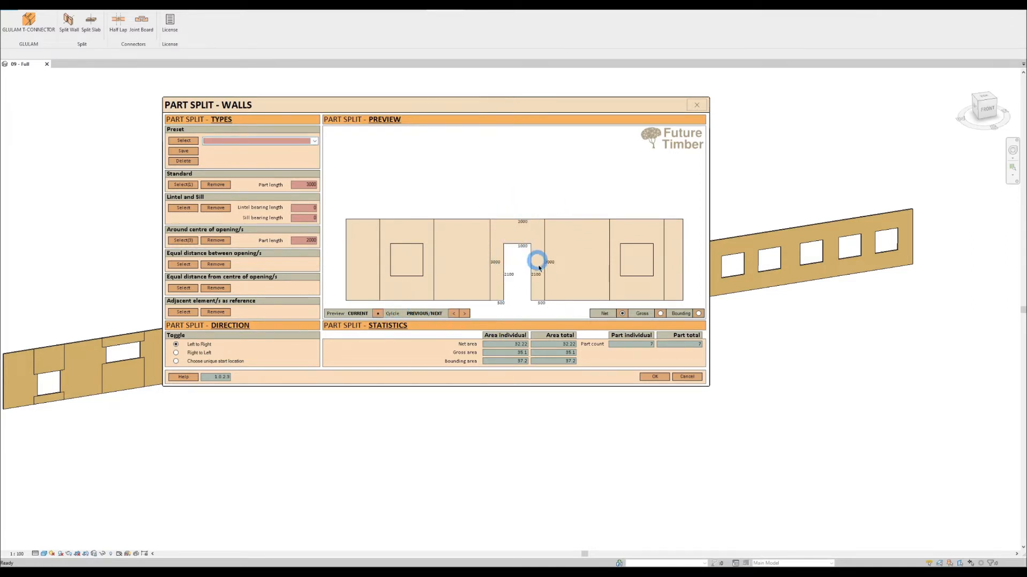
{"action": "left_click", "coordinate": [636, 262]}
{"action": "left_click", "coordinate": [635, 309]}
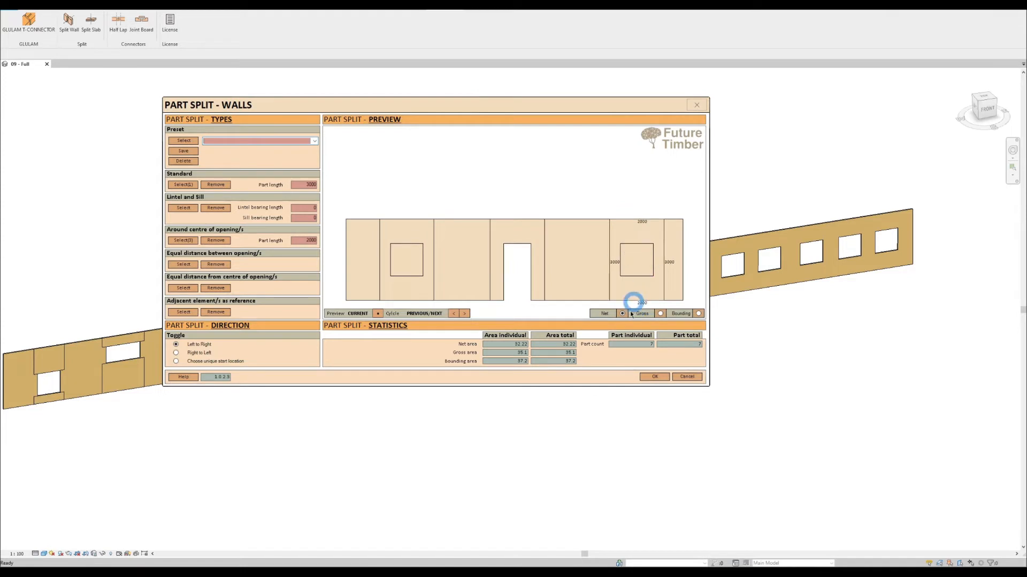
Compare the net, gross and bounding previews of the third wall's split and examine how the openings are treated
{"action": "left_click", "coordinate": [698, 314]}
{"action": "left_click", "coordinate": [605, 315]}
{"action": "left_click", "coordinate": [623, 314]}
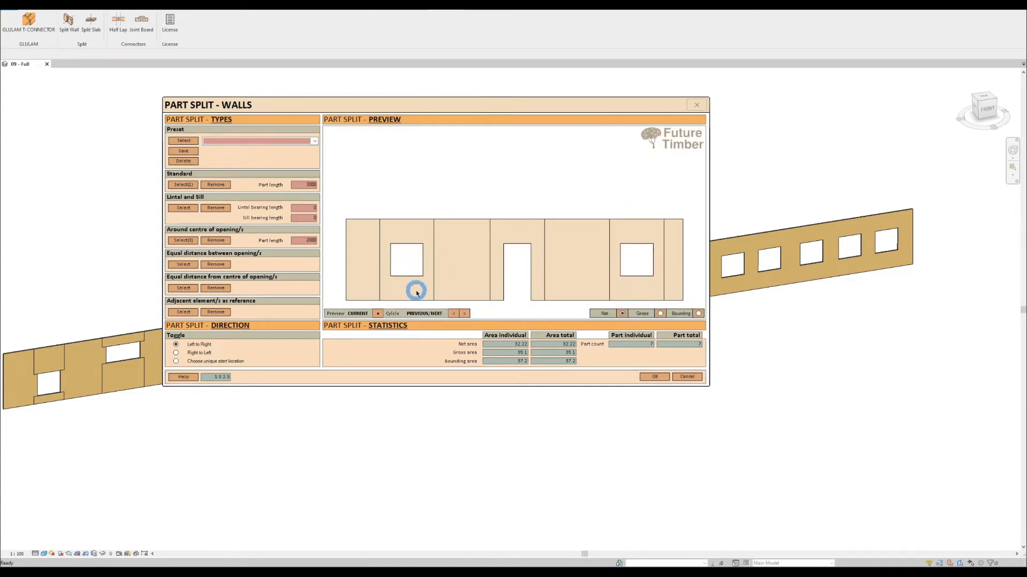
{"action": "left_click", "coordinate": [661, 314]}
{"action": "left_click", "coordinate": [698, 313]}
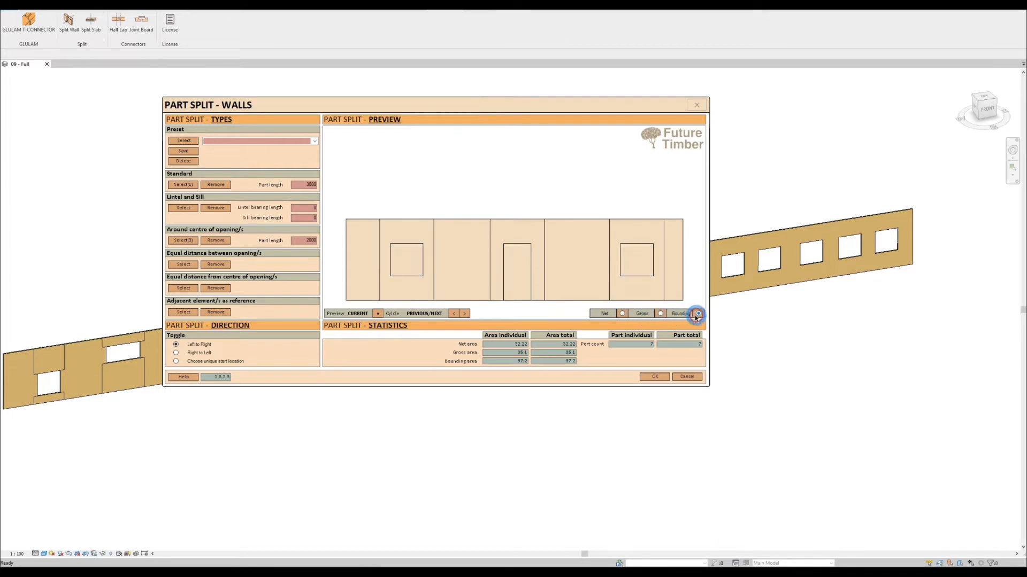
{"action": "left_click", "coordinate": [623, 318]}
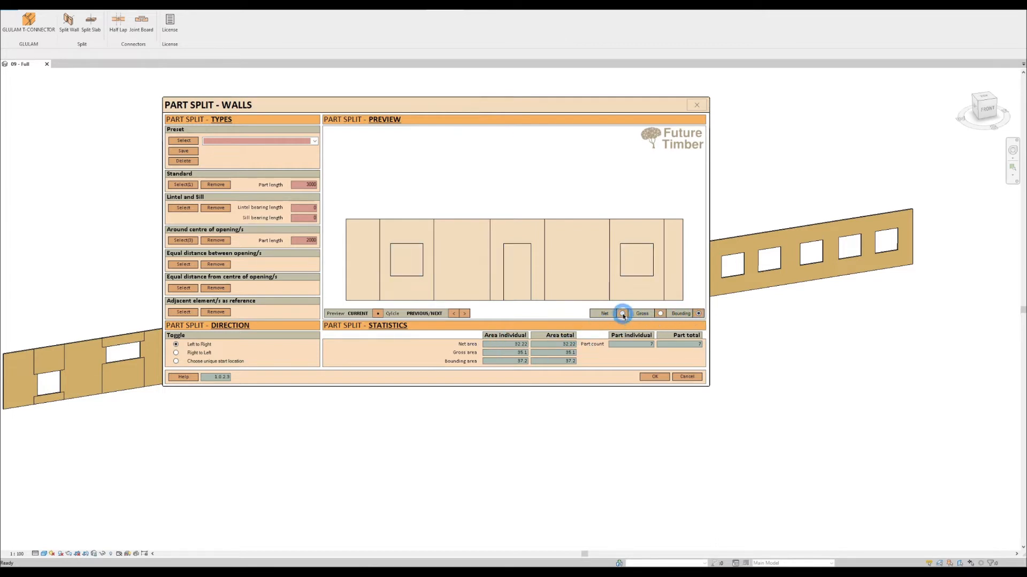
{"action": "left_click", "coordinate": [434, 309]}
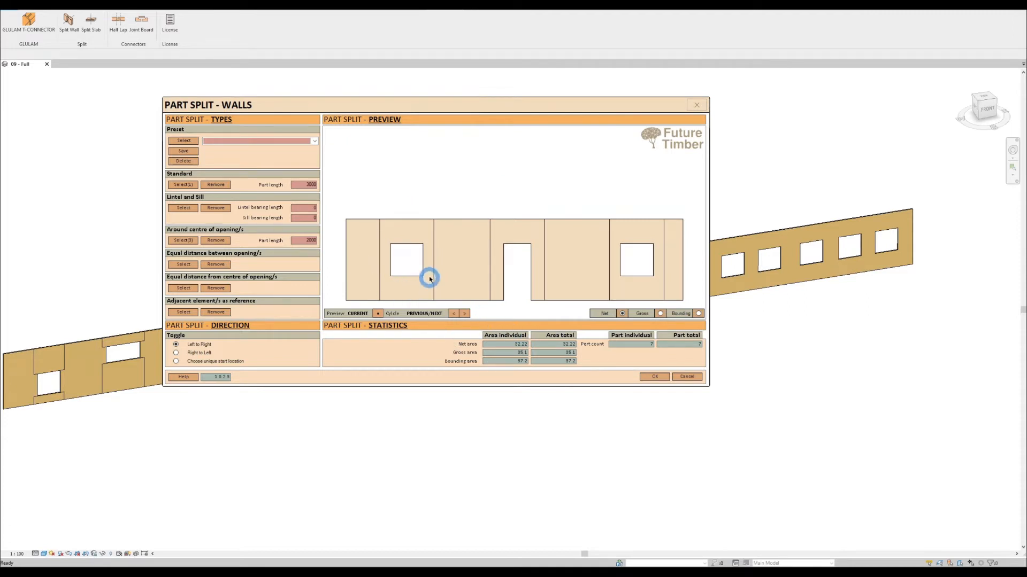
{"action": "left_click", "coordinate": [661, 314]}
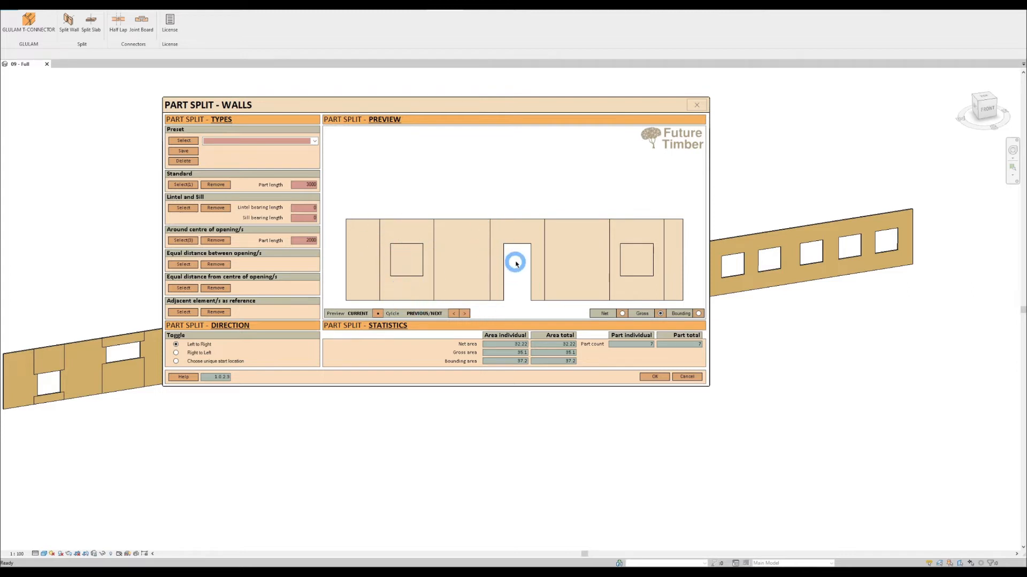
{"action": "left_click", "coordinate": [698, 313]}
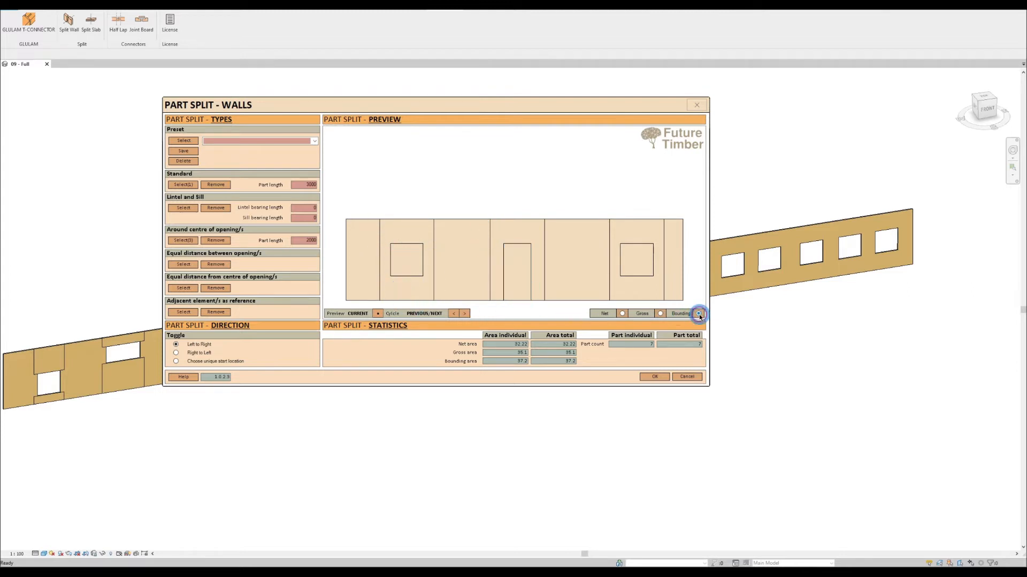
{"action": "left_click", "coordinate": [623, 315]}
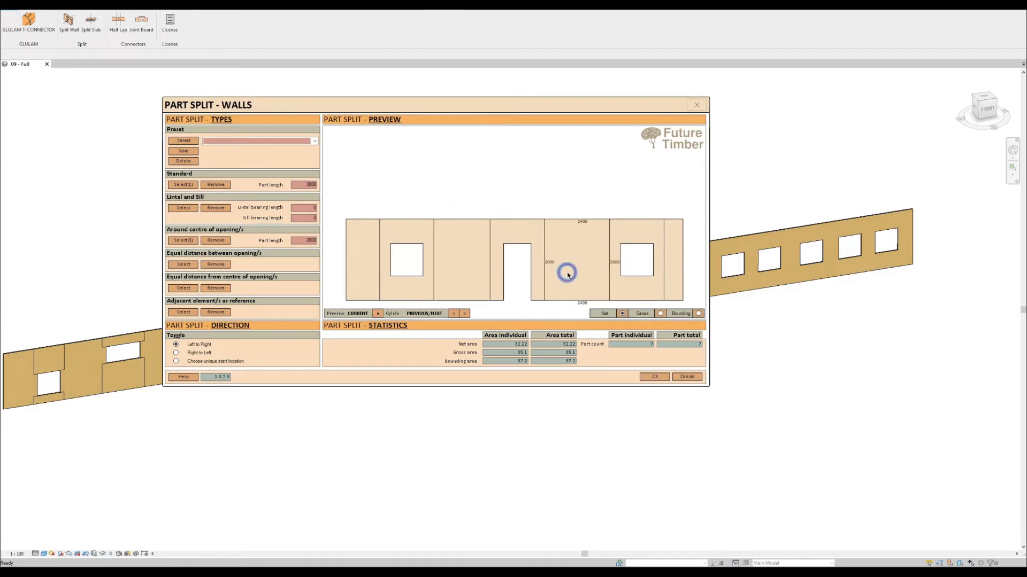
Set the standard part length to 2000, preview the split and check the dimensions of individual parts
{"action": "double_click", "coordinate": [307, 185]}
{"action": "left_click", "coordinate": [377, 314]}
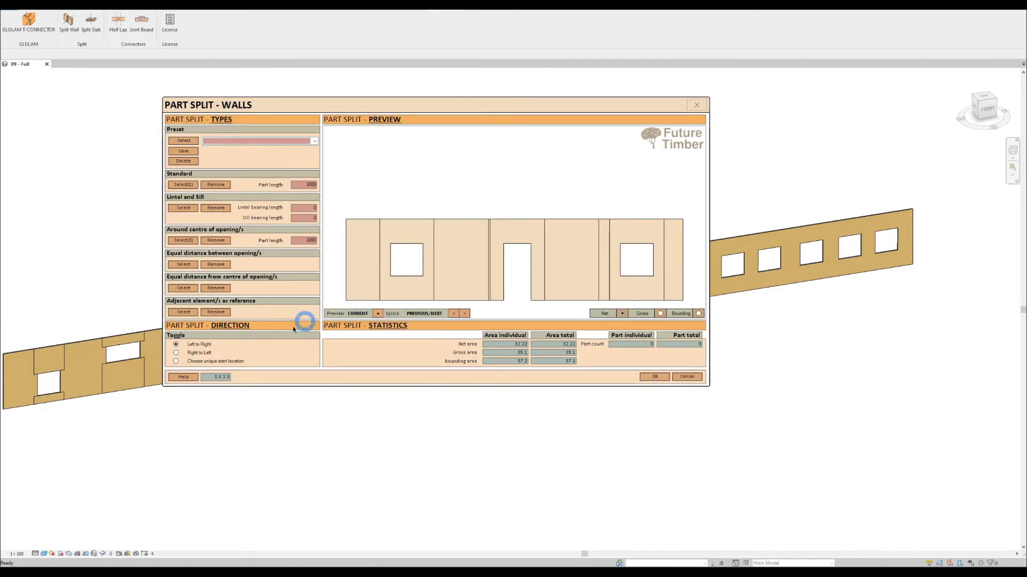
{"action": "left_click", "coordinate": [411, 289]}
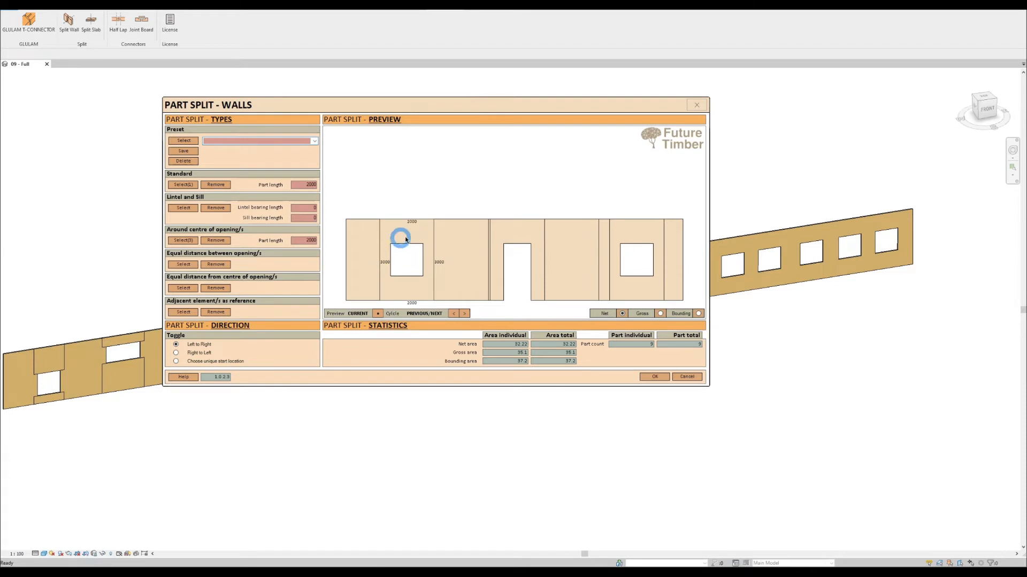
{"action": "left_click", "coordinate": [358, 293]}
{"action": "left_click", "coordinate": [467, 311]}
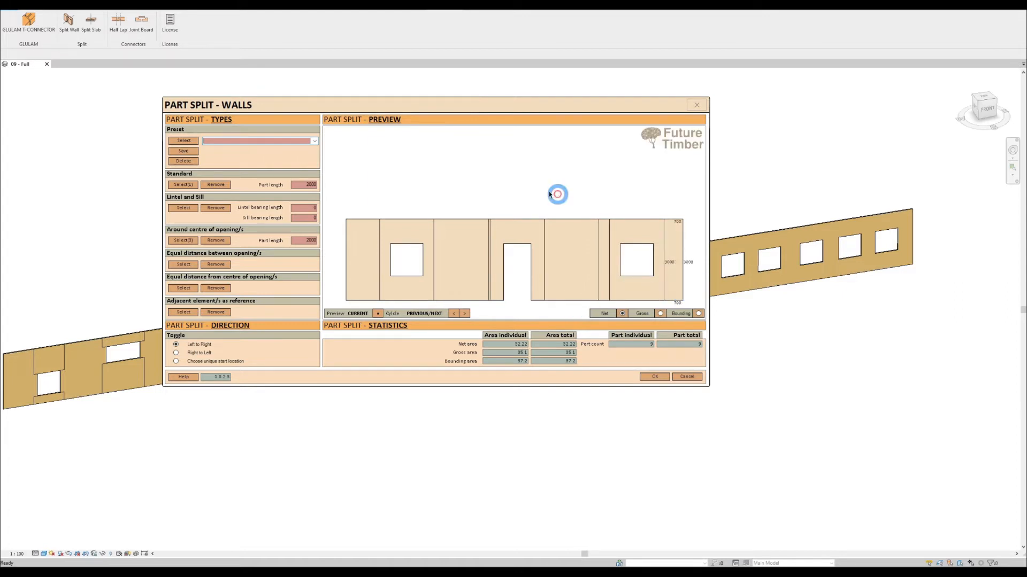
Set the third wall's standard part length to 2500 and preview the split
{"action": "left_click_drag", "start_coordinate": [304, 185], "coordinate": [345, 186]}
{"action": "type", "text": "2500"}
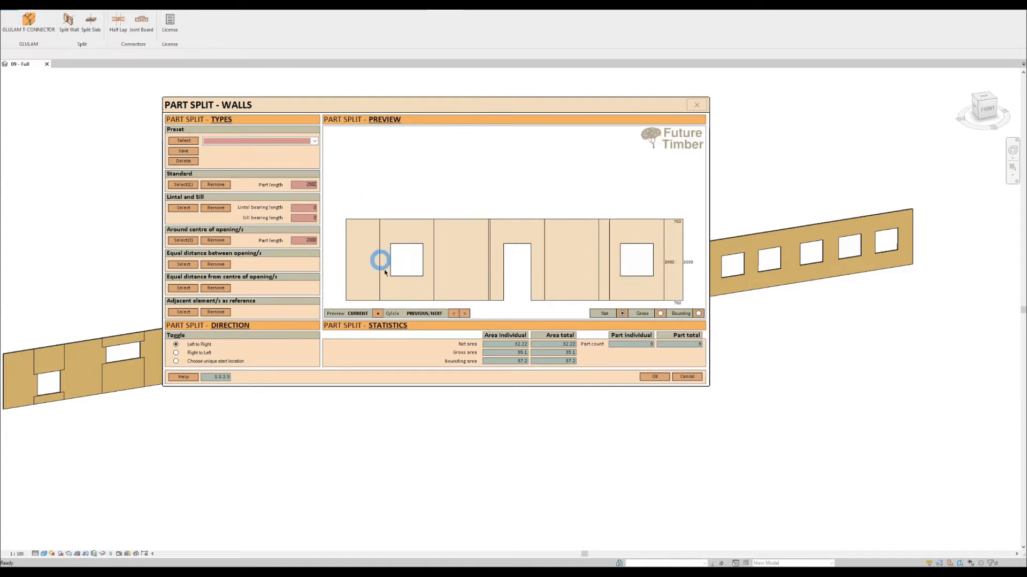
{"action": "left_click", "coordinate": [378, 314]}
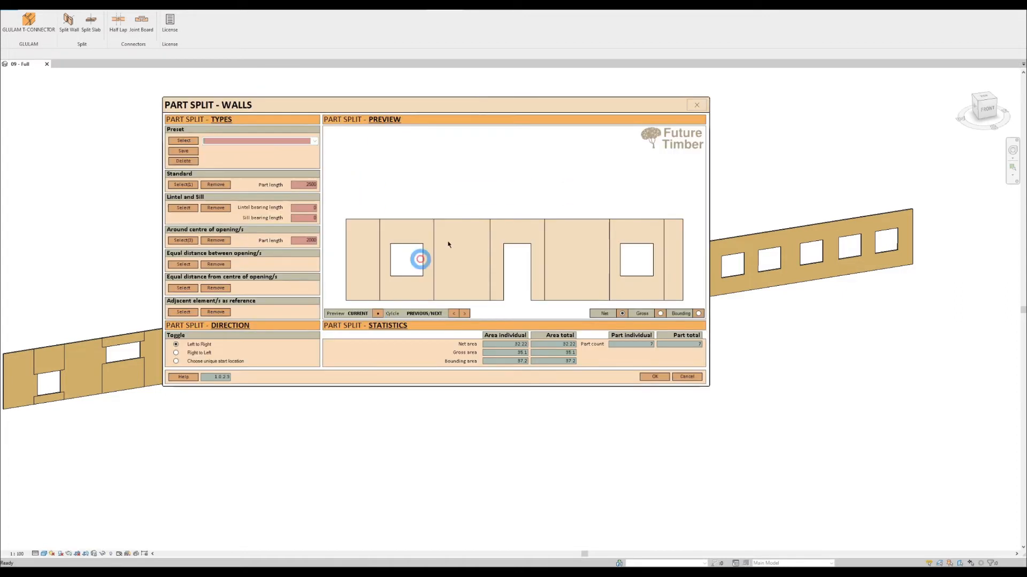
Apply the third wall's split, then start a new Split Wall operation with the next six-window wall as the standard wall
{"action": "left_click", "coordinate": [656, 377]}
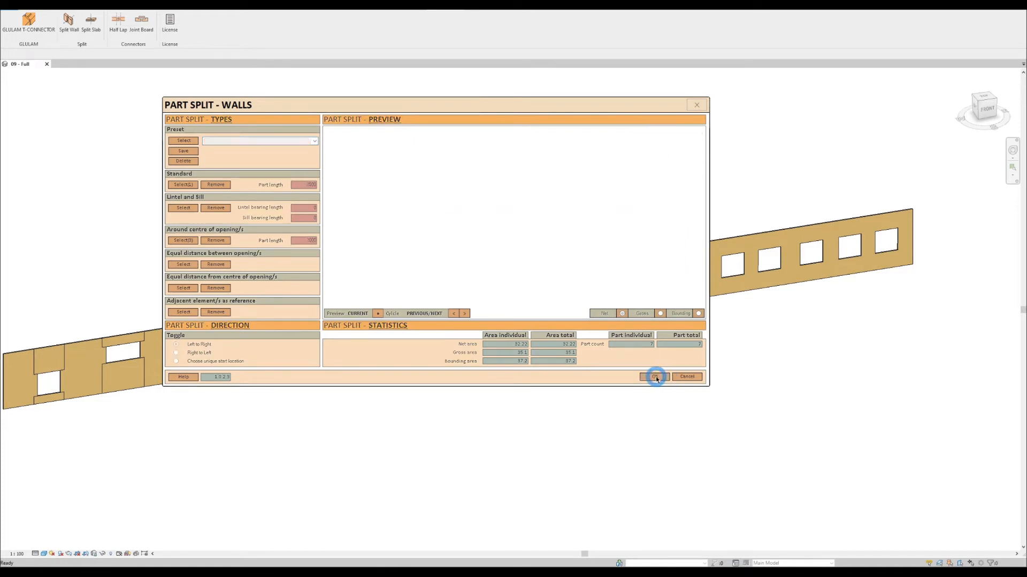
{"action": "middle_click_drag", "start_coordinate": [648, 378], "coordinate": [480, 331]}
{"action": "scroll", "coordinate": [465, 342], "scroll_direction": "down", "scroll_amount": 2}
{"action": "left_click", "coordinate": [68, 23]}
{"action": "left_click_drag", "start_coordinate": [187, 63], "coordinate": [318, 102]}
{"action": "left_click", "coordinate": [220, 182]}
{"action": "left_click", "coordinate": [435, 294]}
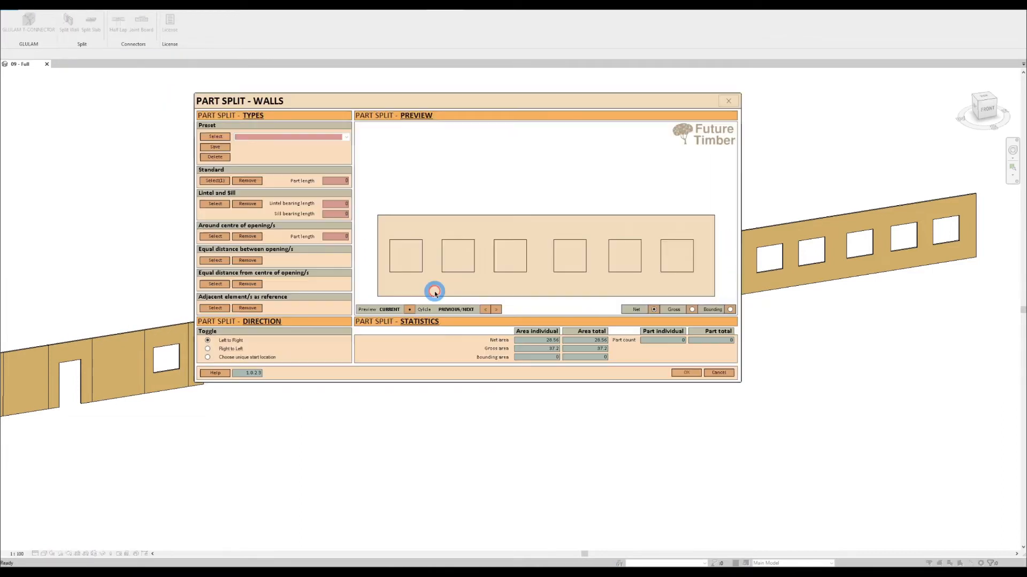
Load the 2450 preset for the selected six-window wall
{"action": "left_click", "coordinate": [341, 137]}
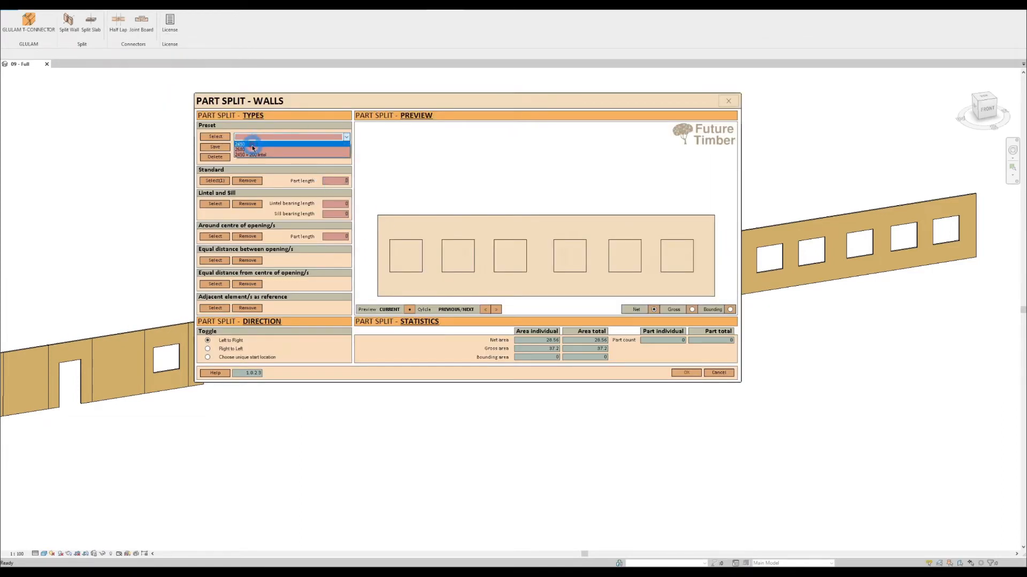
{"action": "left_click", "coordinate": [252, 145]}
{"action": "left_click", "coordinate": [215, 137]}
{"action": "left_click", "coordinate": [336, 176]}
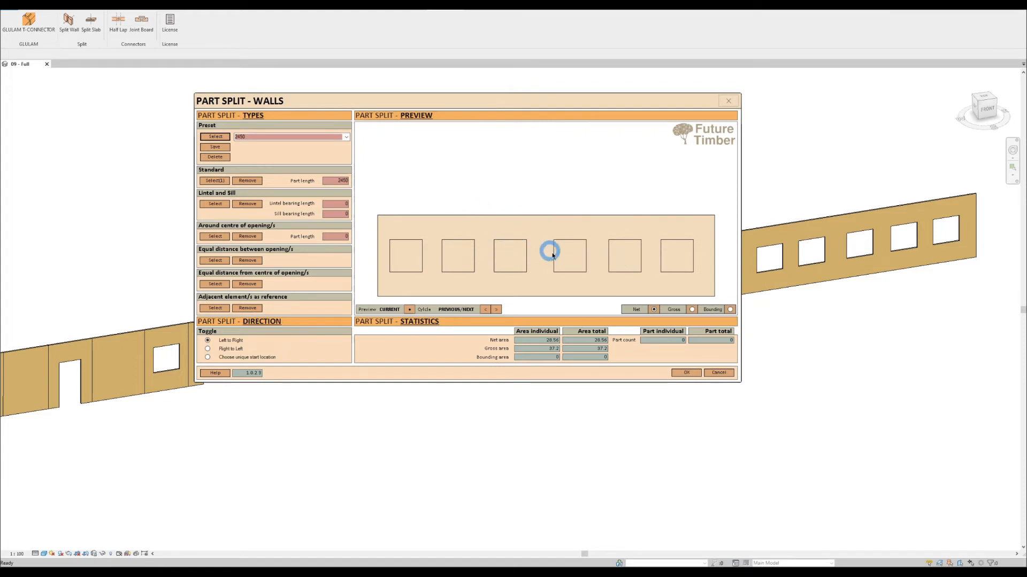
Split the wall at equal distance between all six openings, preview the net parts and apply the split
{"action": "left_click", "coordinate": [215, 261]}
{"action": "left_click_drag", "start_coordinate": [289, 191], "coordinate": [626, 413]}
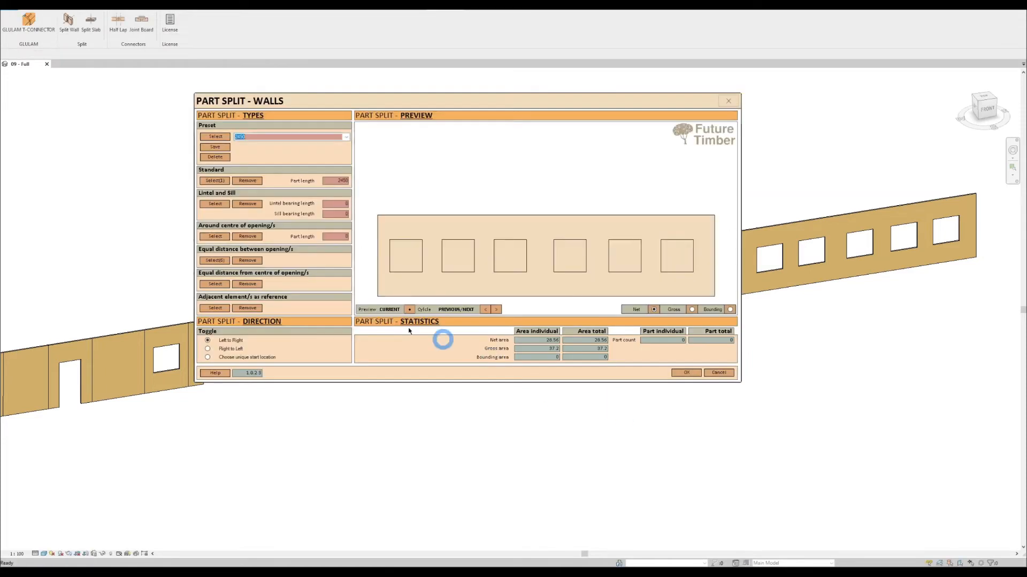
{"action": "left_click", "coordinate": [410, 310]}
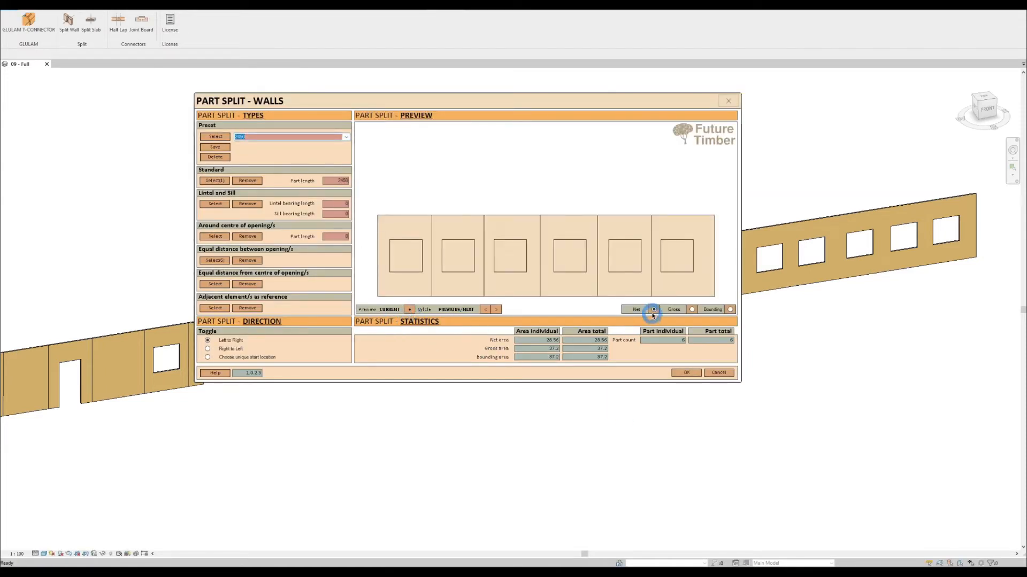
{"action": "left_click", "coordinate": [654, 310]}
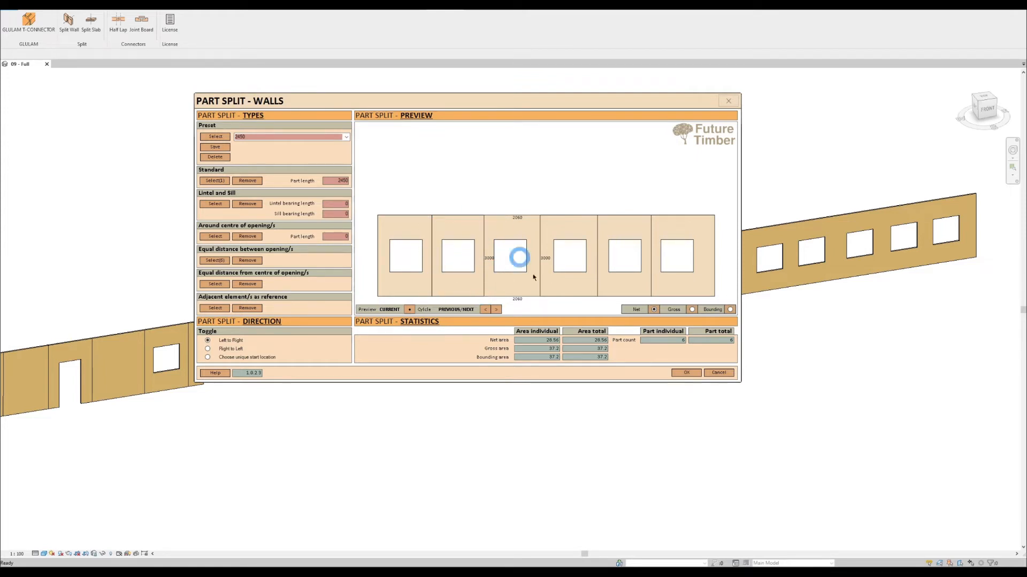
{"action": "left_click", "coordinate": [686, 373]}
Start Split Wall again, load the second saved preset and select the next unsplit six-window wall as the standard wall
{"action": "scroll", "coordinate": [675, 370], "scroll_direction": "down", "scroll_amount": 2}
{"action": "middle_click_drag", "start_coordinate": [667, 369], "coordinate": [505, 361]}
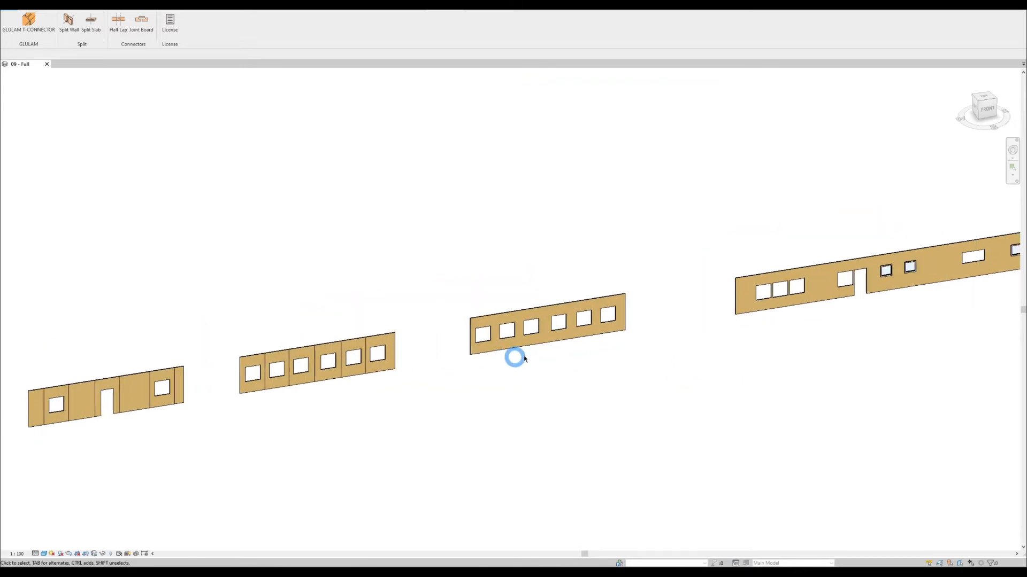
{"action": "scroll", "coordinate": [601, 341], "scroll_direction": "up", "scroll_amount": 3}
{"action": "left_click", "coordinate": [68, 24]}
{"action": "left_click", "coordinate": [235, 118]}
{"action": "left_click", "coordinate": [146, 130]}
{"action": "left_click", "coordinate": [105, 118]}
{"action": "left_click", "coordinate": [105, 162]}
{"action": "left_click", "coordinate": [384, 310]}
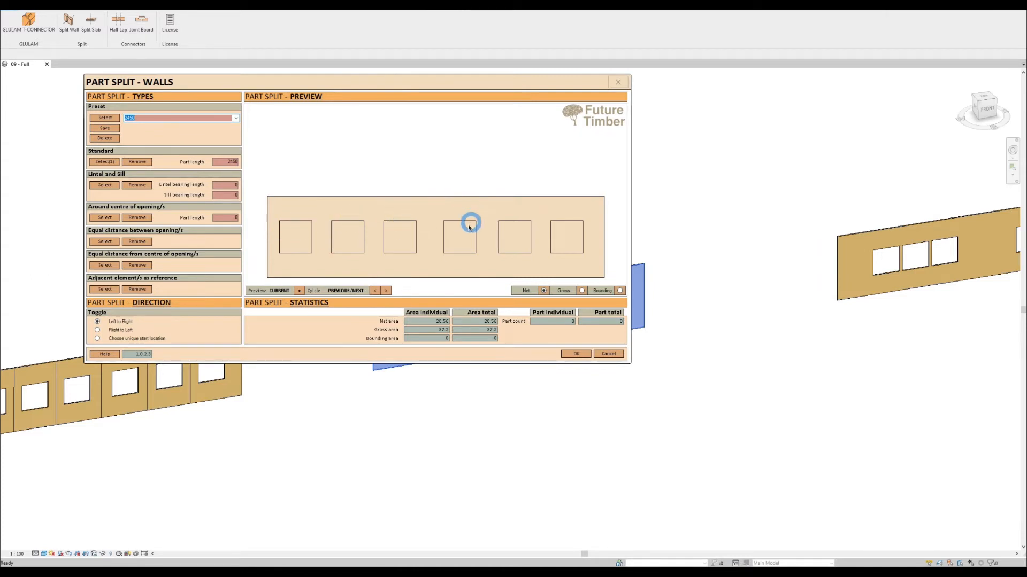
Assign all six windows to the equal distance from centre of openings split and preview the net parts
{"action": "left_click", "coordinate": [107, 266]}
{"action": "left_click_drag", "start_coordinate": [353, 278], "coordinate": [708, 412]}
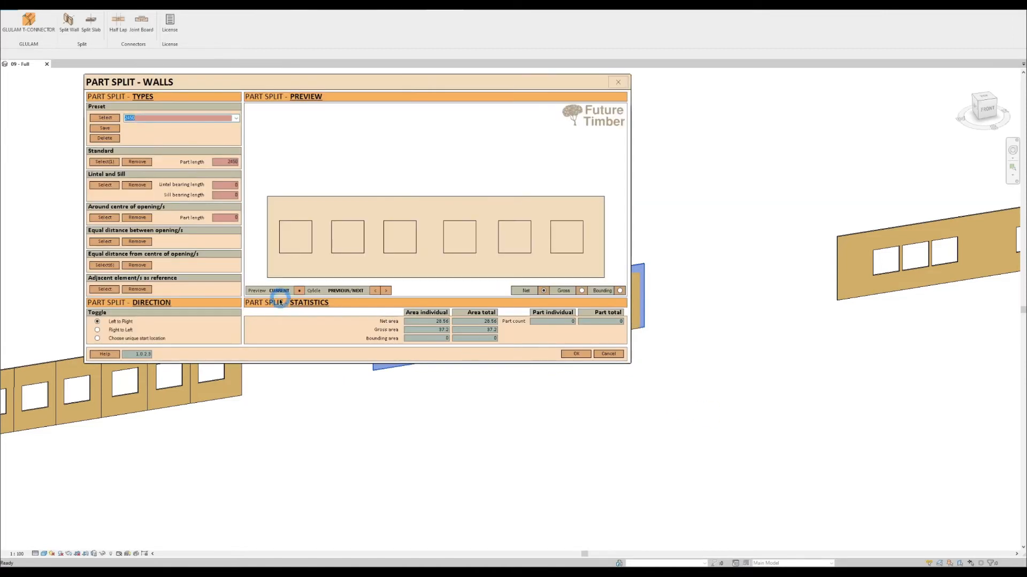
{"action": "left_click", "coordinate": [299, 291]}
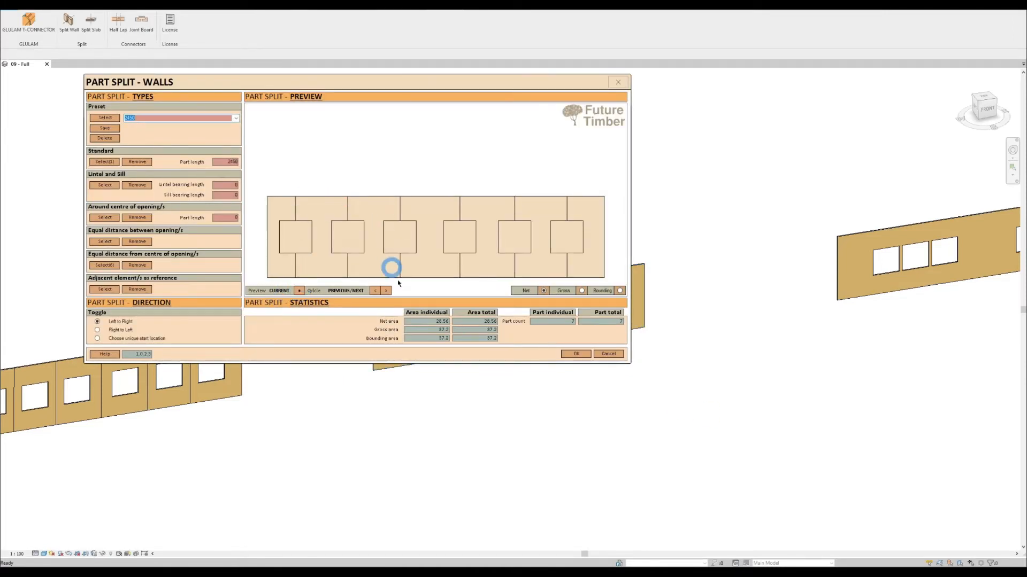
{"action": "left_click", "coordinate": [586, 293]}
{"action": "left_click", "coordinate": [545, 292]}
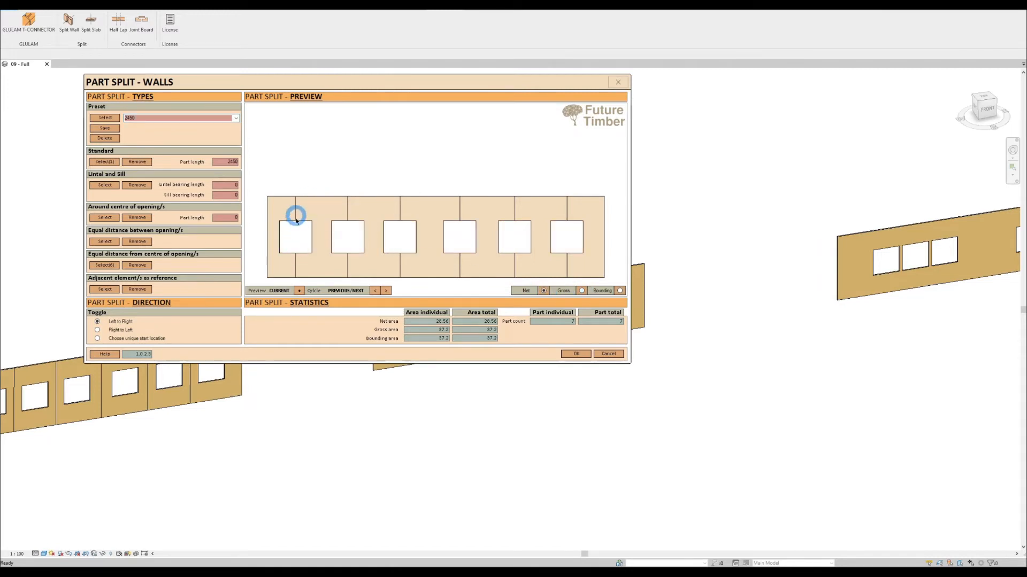
Check the dimensions of the previewed parts between the window centres and apply the split
{"action": "left_click", "coordinate": [329, 209]}
{"action": "left_click", "coordinate": [384, 210]}
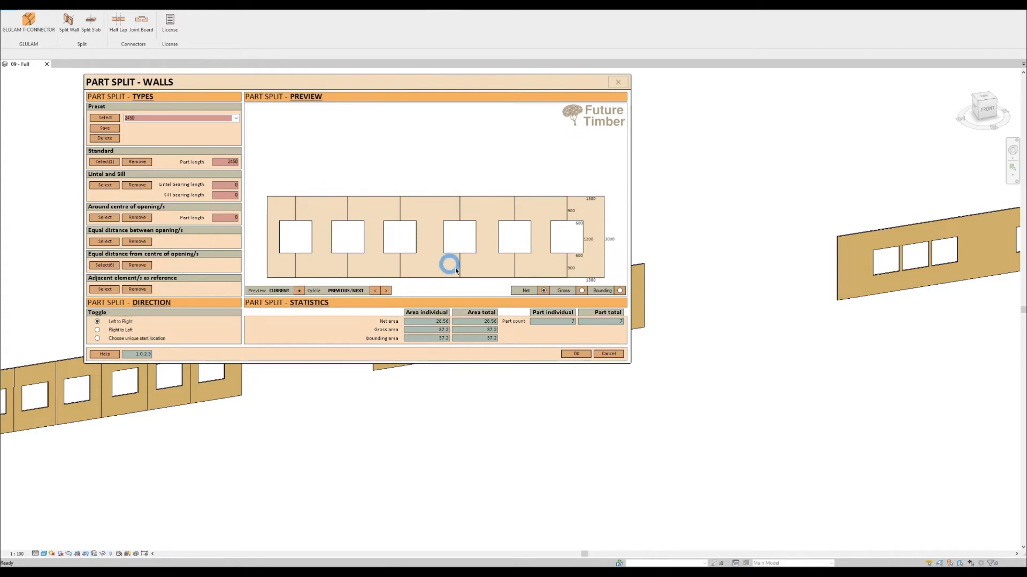
{"action": "left_click", "coordinate": [575, 354]}
Start a new wall split with the 2450 preset, select the long wall with mixed openings as standard and show its net preview
{"action": "scroll", "coordinate": [553, 347], "scroll_direction": "down", "scroll_amount": 3}
{"action": "middle_click_drag", "start_coordinate": [678, 317], "coordinate": [319, 367]}
{"action": "scroll", "coordinate": [549, 348], "scroll_direction": "up", "scroll_amount": 2}
{"action": "left_click", "coordinate": [69, 24]}
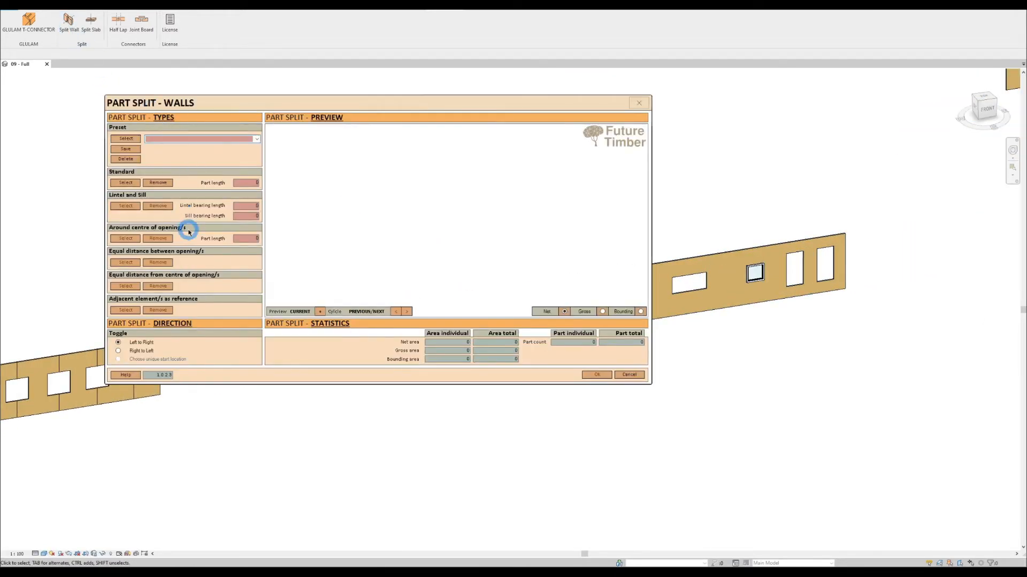
{"action": "left_click_drag", "start_coordinate": [313, 106], "coordinate": [408, 160]}
{"action": "left_click", "coordinate": [213, 238]}
{"action": "left_click", "coordinate": [340, 193]}
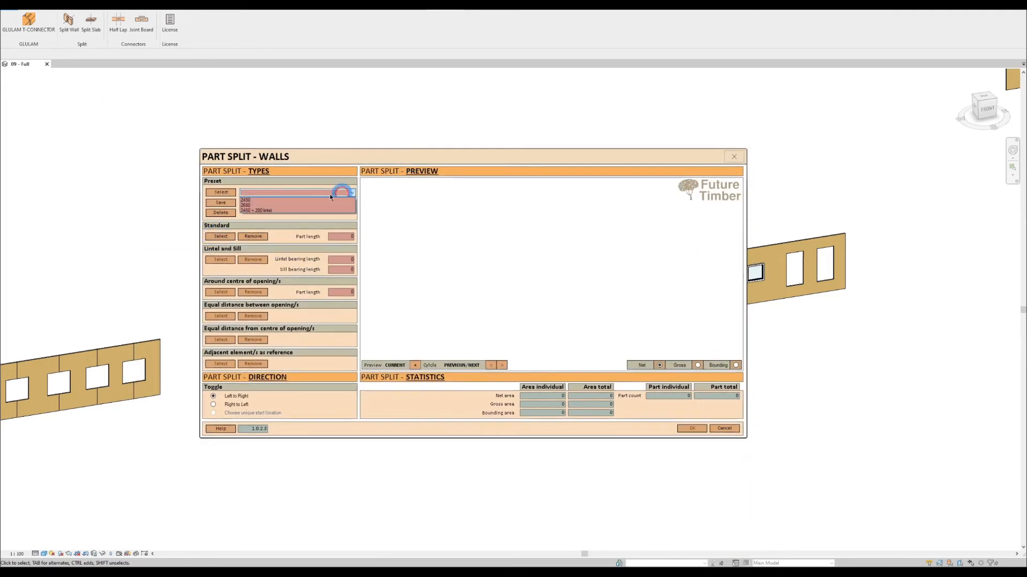
{"action": "left_click", "coordinate": [286, 200]}
{"action": "left_click", "coordinate": [224, 193]}
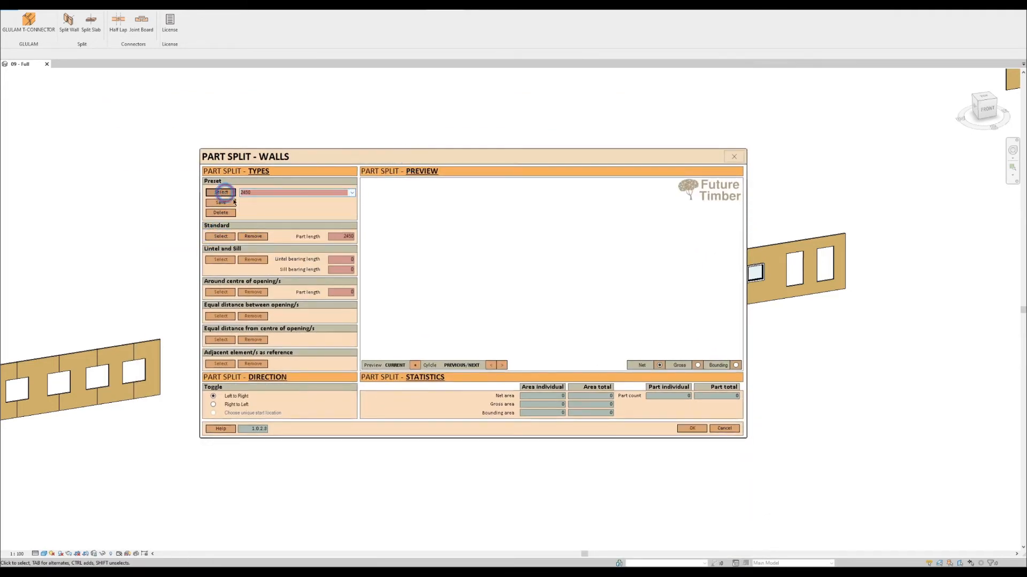
{"action": "left_click", "coordinate": [220, 236]}
{"action": "left_click", "coordinate": [406, 313]}
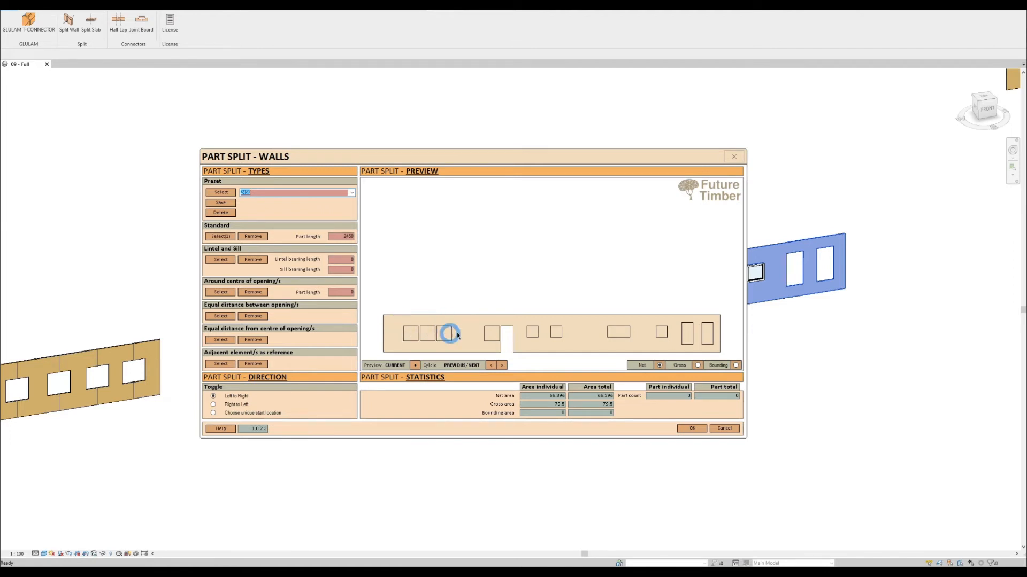
{"action": "left_click", "coordinate": [659, 366]}
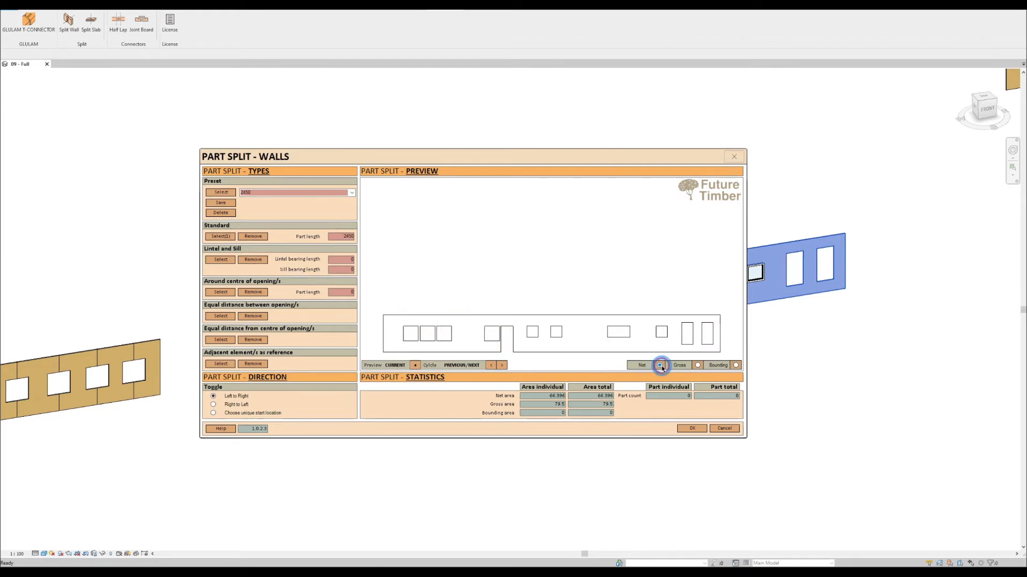
Try to assign the three leftmost windows and the door with its neighbouring window to the Lintel and Sill split
{"action": "left_click", "coordinate": [231, 261]}
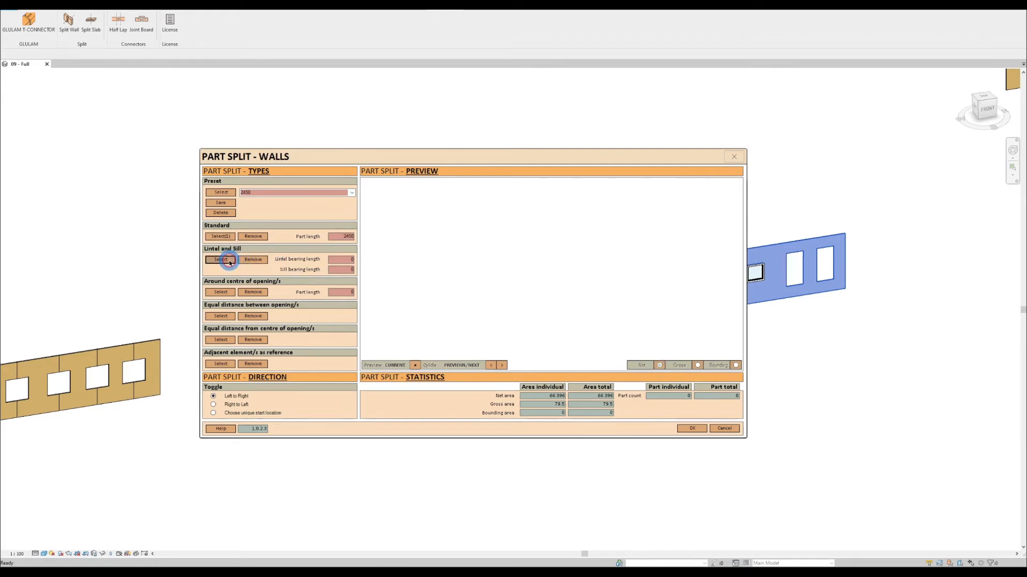
{"action": "left_click_drag", "start_coordinate": [206, 223], "coordinate": [353, 345]}
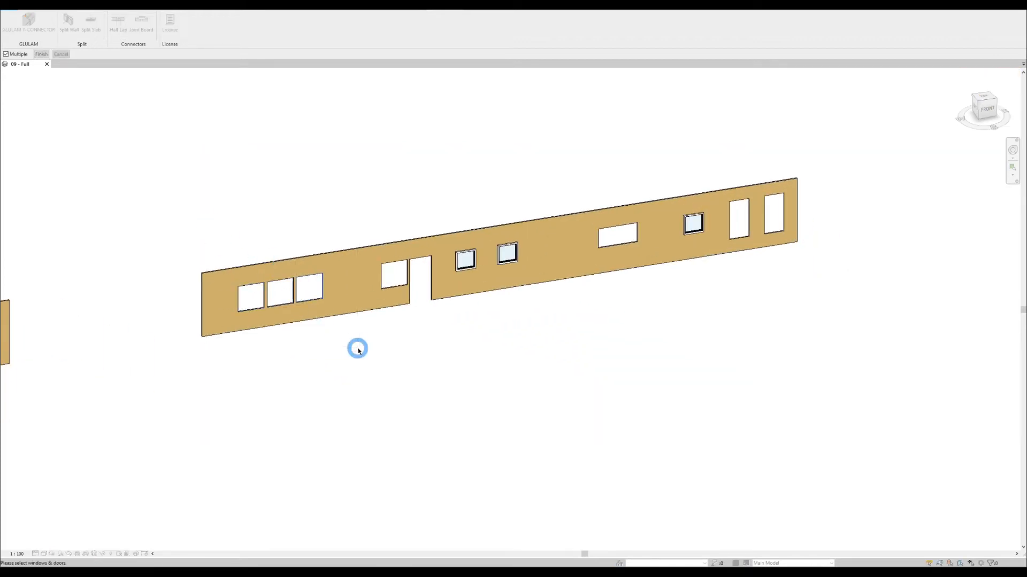
{"action": "left_click_drag", "start_coordinate": [360, 232], "coordinate": [446, 332]}
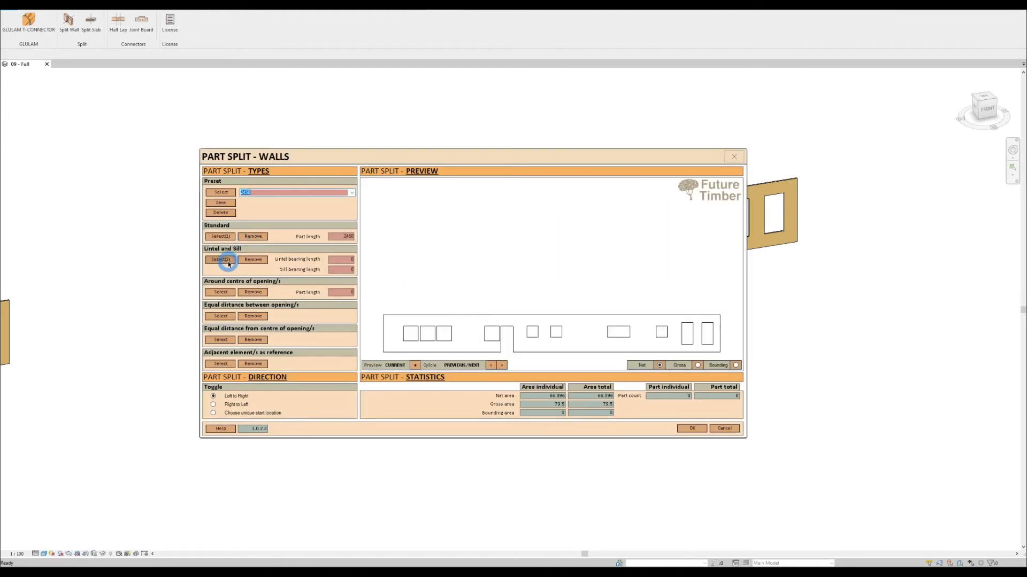
Assign the long wall's five leftmost openings to Lintel and Sill with 200 lintel and sill bearing lengths, then preview the split
{"action": "left_click", "coordinate": [220, 259]}
{"action": "left_click_drag", "start_coordinate": [223, 231], "coordinate": [443, 370]}
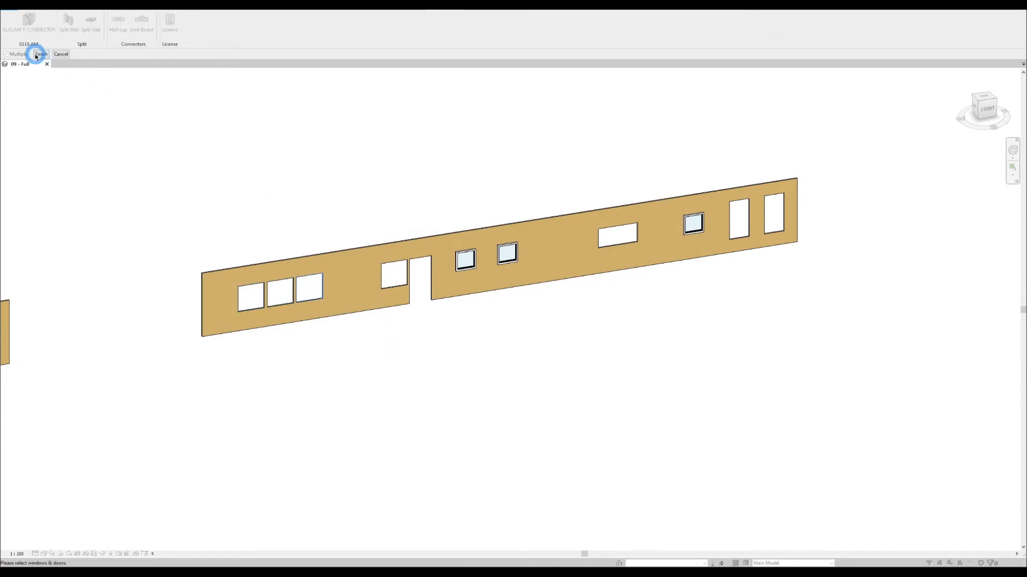
{"action": "left_click", "coordinate": [35, 54]}
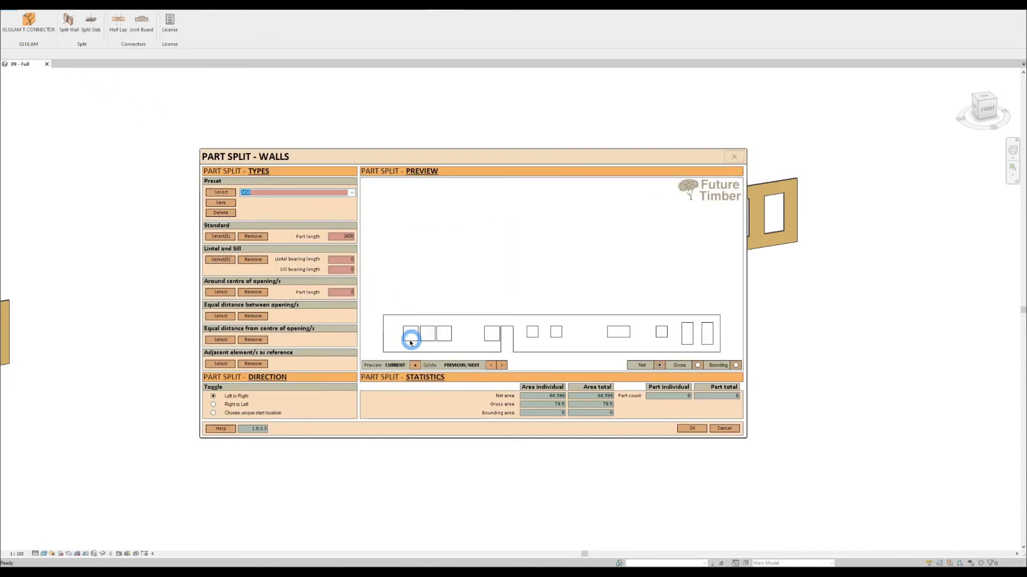
{"action": "left_click", "coordinate": [351, 259]}
{"action": "type", "text": "200"}
{"action": "left_click", "coordinate": [417, 365]}
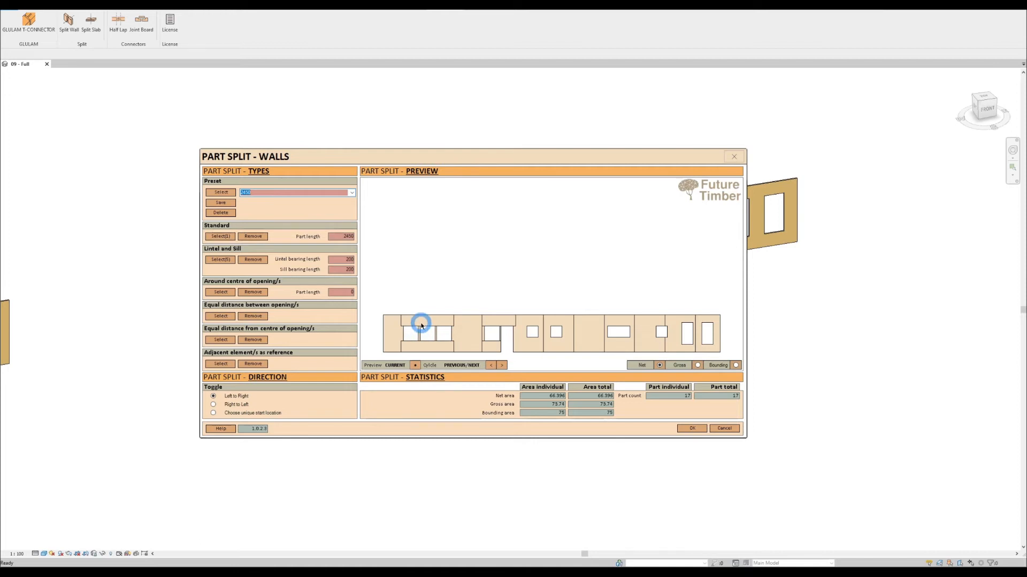
Examine the previewed lintel and sill parts at the three adjoining windows and at the window beside the door
{"action": "left_click", "coordinate": [421, 323]}
{"action": "left_click", "coordinate": [424, 345]}
{"action": "left_click", "coordinate": [489, 346]}
{"action": "left_click", "coordinate": [491, 319]}
{"action": "left_click", "coordinate": [425, 321]}
{"action": "left_click", "coordinate": [497, 320]}
Assign the wide window to the around centre of opening split with a part length of 2450 and preview it
{"action": "left_click", "coordinate": [217, 293]}
{"action": "left_click", "coordinate": [224, 293]}
{"action": "middle_click_drag", "start_coordinate": [472, 348], "coordinate": [408, 383]}
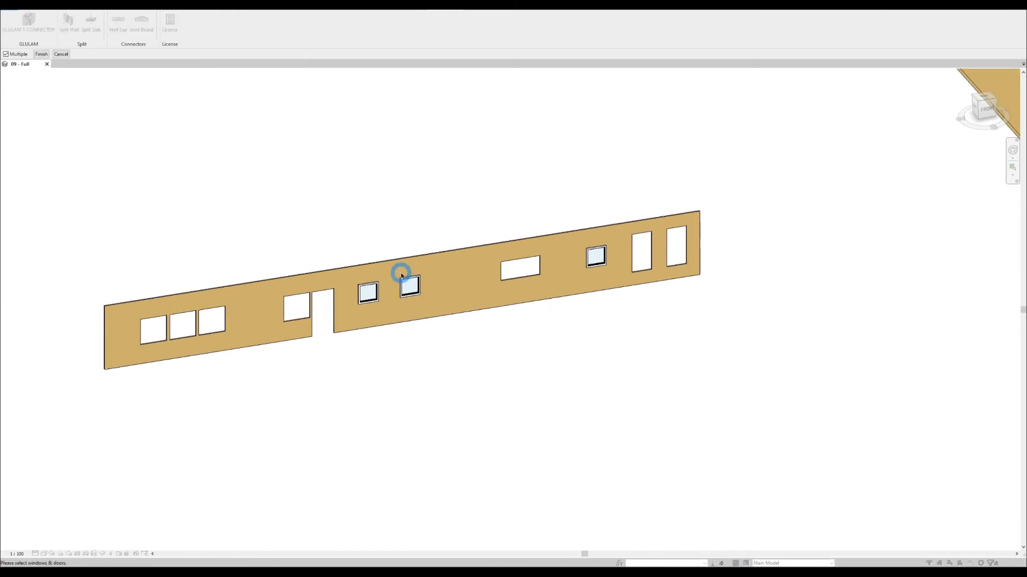
{"action": "left_click_drag", "start_coordinate": [479, 214], "coordinate": [579, 331]}
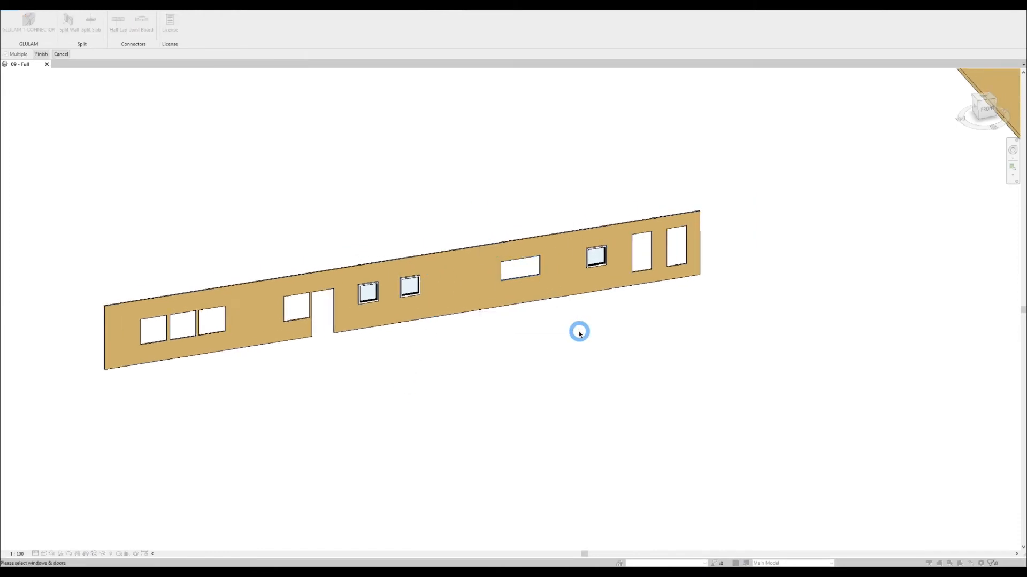
{"action": "left_click", "coordinate": [342, 292]}
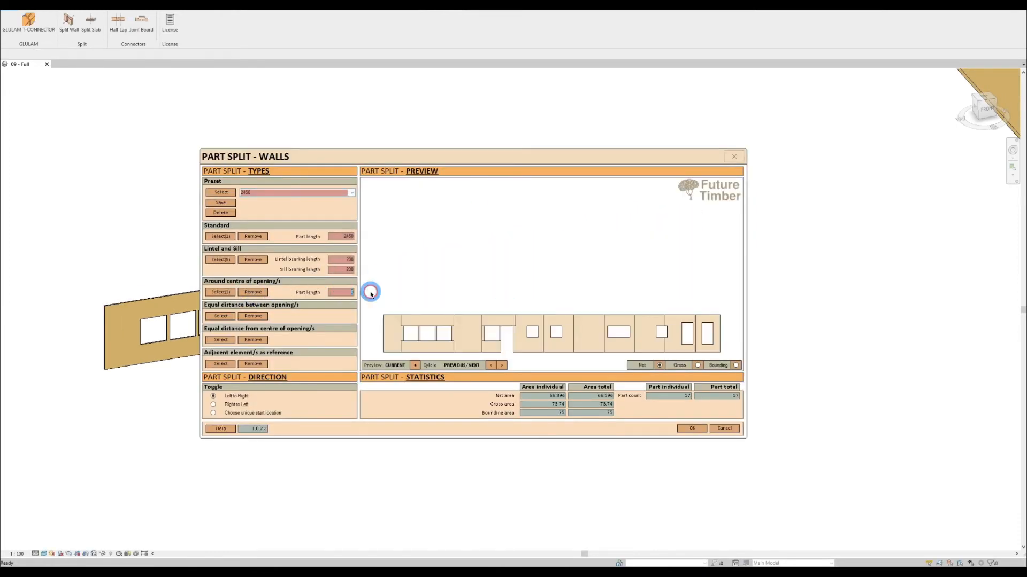
{"action": "type", "text": "2450"}
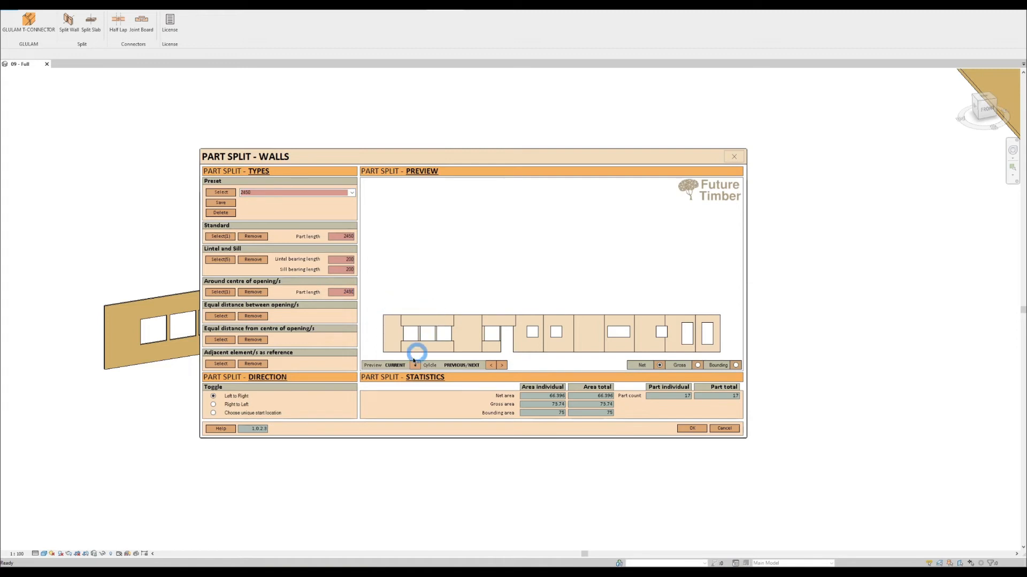
{"action": "left_click", "coordinate": [415, 366]}
Check the dimensions of the previewed parts around the wide window and along the wall beyond the door
{"action": "left_click", "coordinate": [618, 349]}
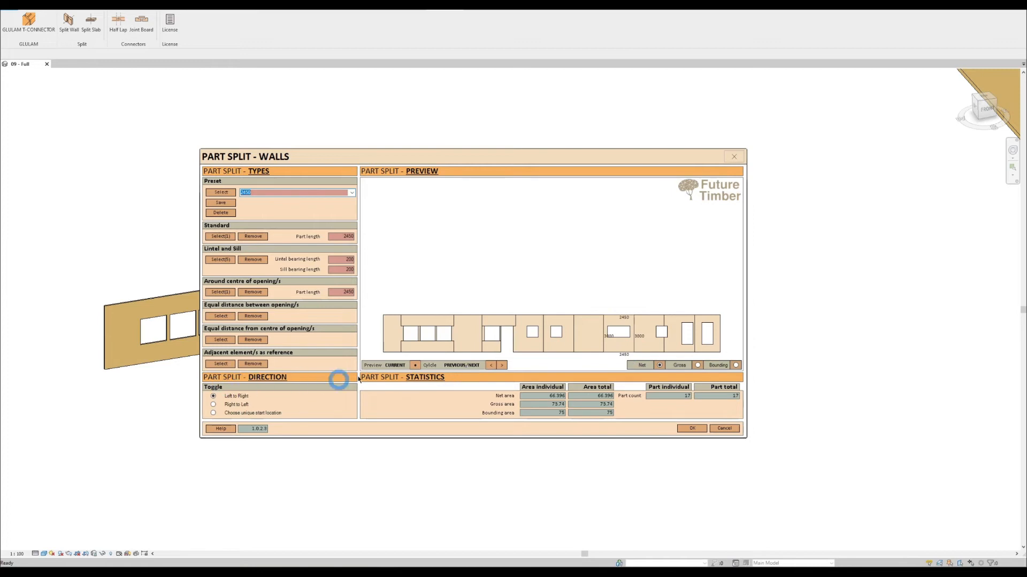
{"action": "left_click", "coordinate": [530, 350]}
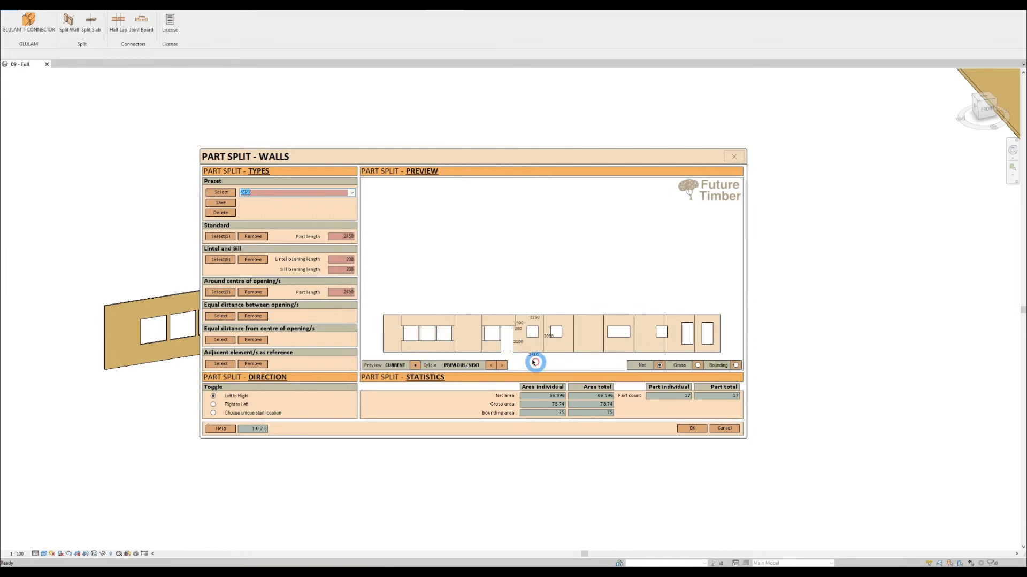
{"action": "left_click", "coordinate": [561, 350]}
{"action": "left_click", "coordinate": [588, 350]}
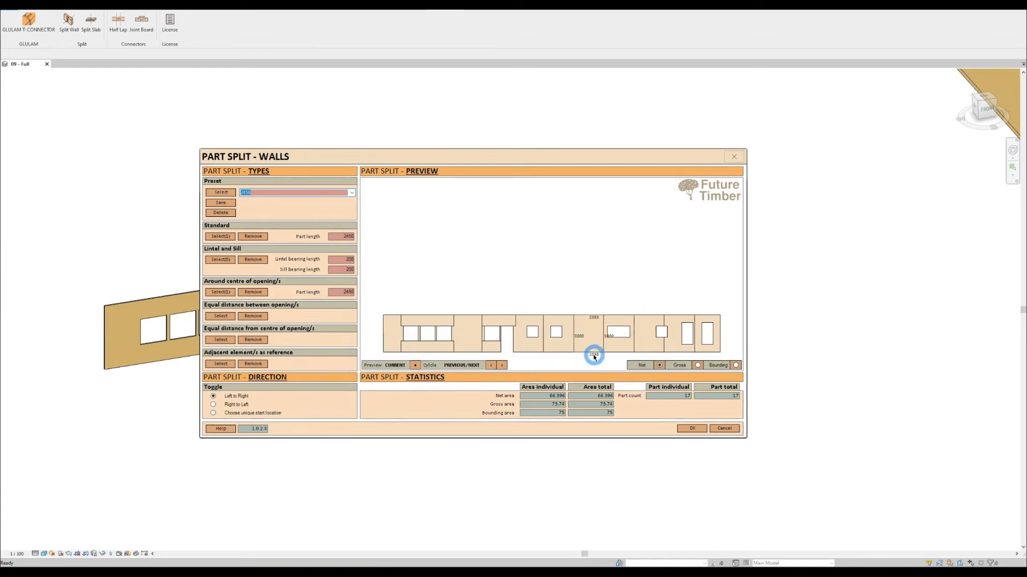
{"action": "left_click", "coordinate": [647, 354]}
{"action": "left_click", "coordinate": [680, 357]}
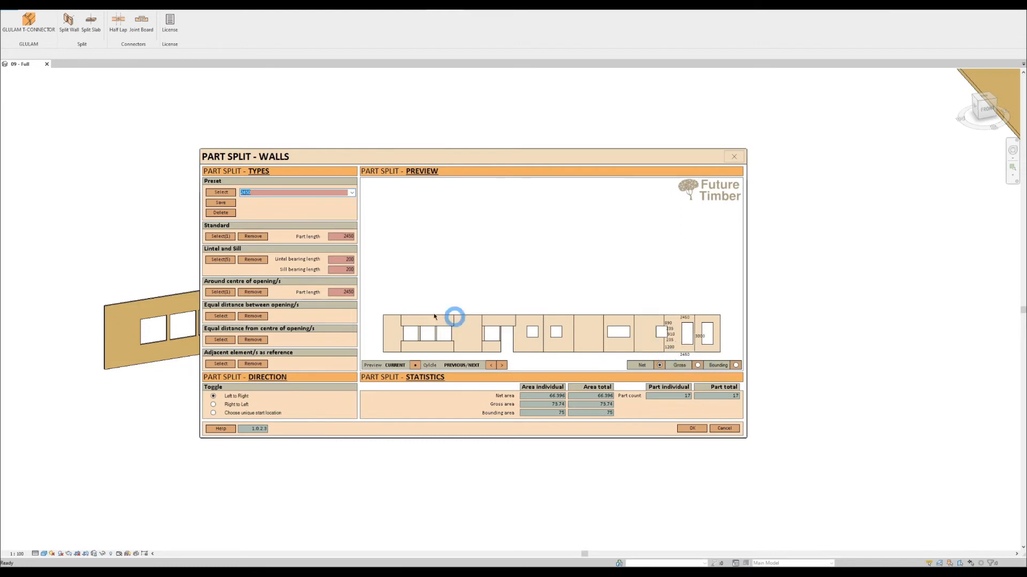
Assign the two small windows beside the door to the equal distance between openings split and preview the result
{"action": "left_click", "coordinate": [221, 317]}
{"action": "left_click_drag", "start_coordinate": [340, 232], "coordinate": [474, 353]}
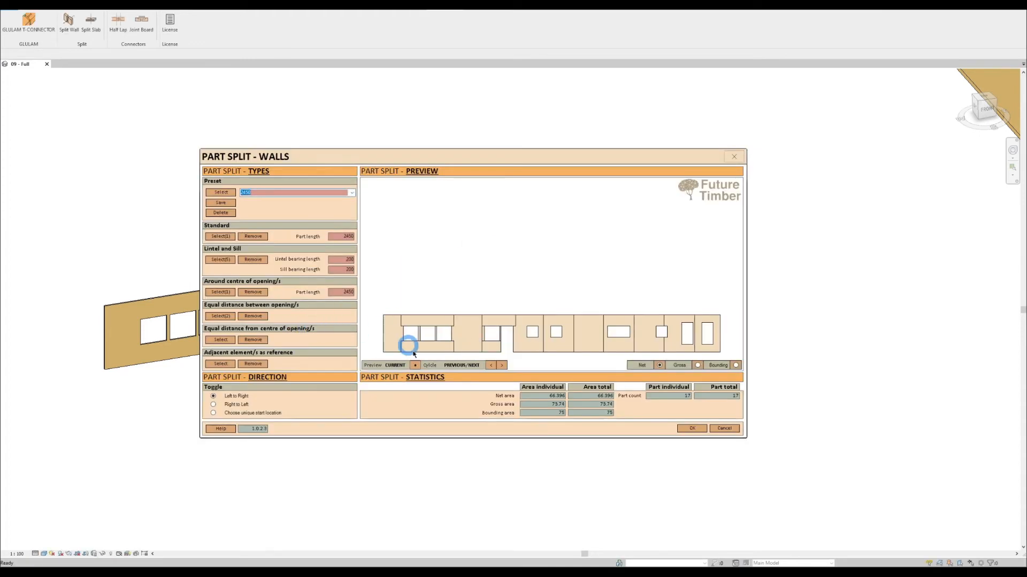
{"action": "left_click", "coordinate": [417, 365]}
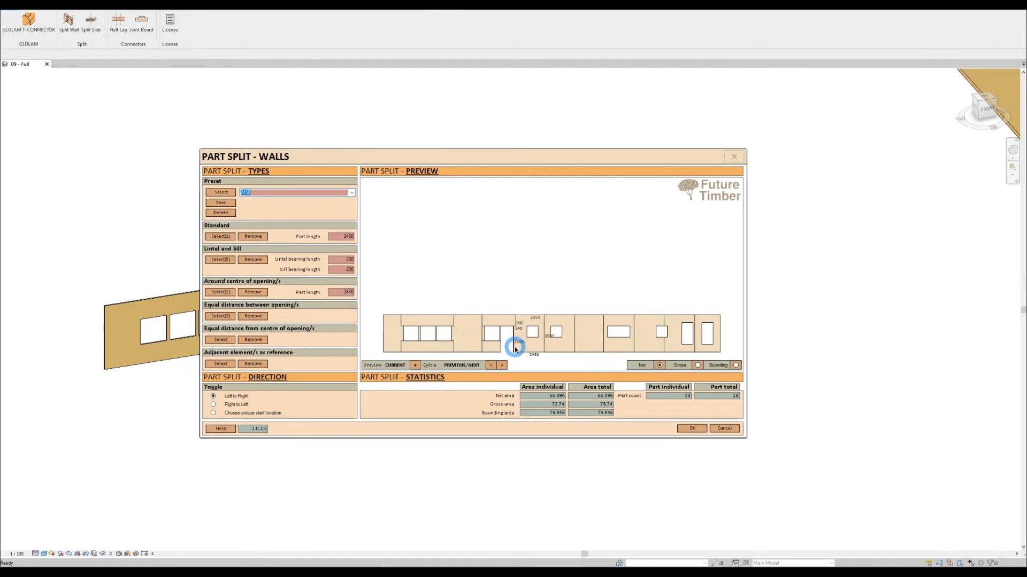
Set the standard split's part length to 2500 and preview the wall again
{"action": "left_click_drag", "start_coordinate": [342, 238], "coordinate": [379, 238]}
{"action": "type", "text": "2500"}
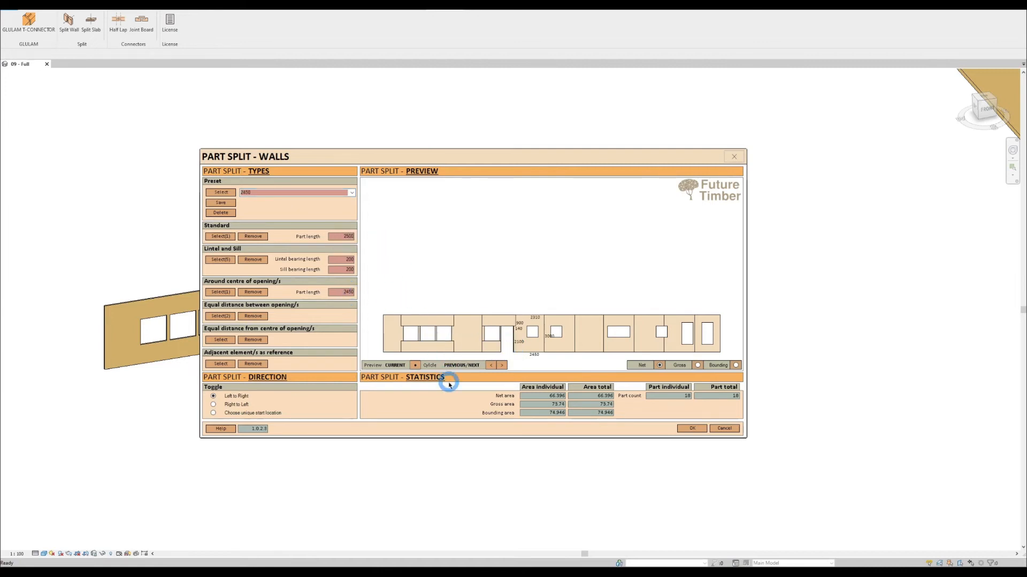
{"action": "left_click", "coordinate": [415, 365]}
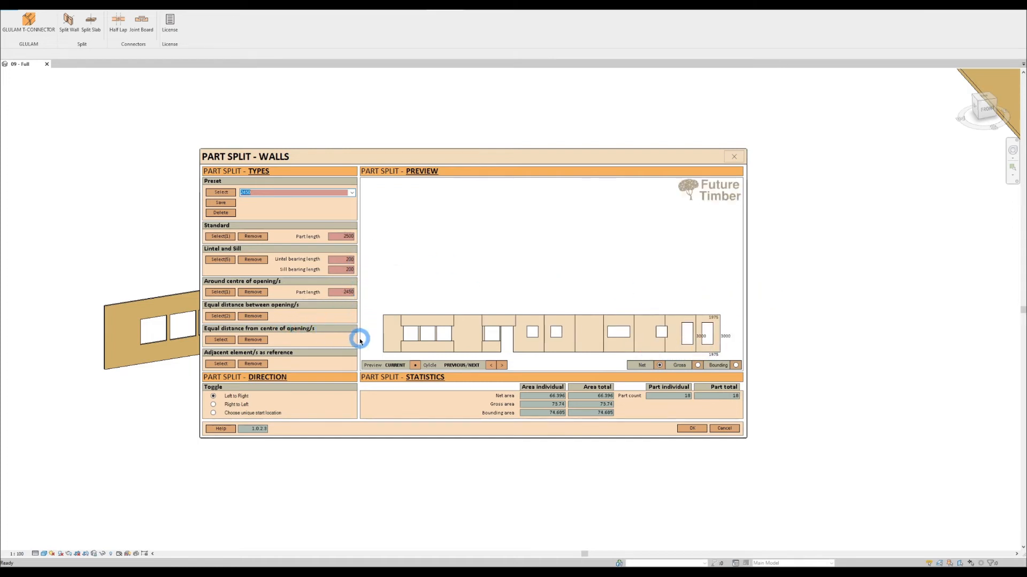
Assign the two tall windows at the wall's end to the equal distance from centre of openings split, preview it and apply the wall split
{"action": "left_click", "coordinate": [221, 340]}
{"action": "left_click_drag", "start_coordinate": [619, 188], "coordinate": [723, 321]}
{"action": "left_click", "coordinate": [416, 365]}
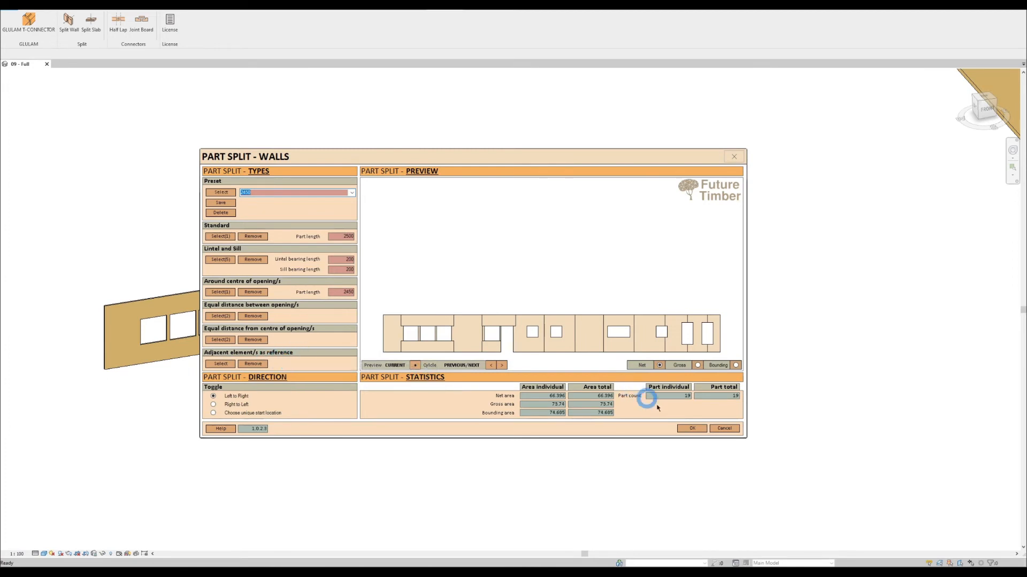
{"action": "left_click", "coordinate": [691, 428]}
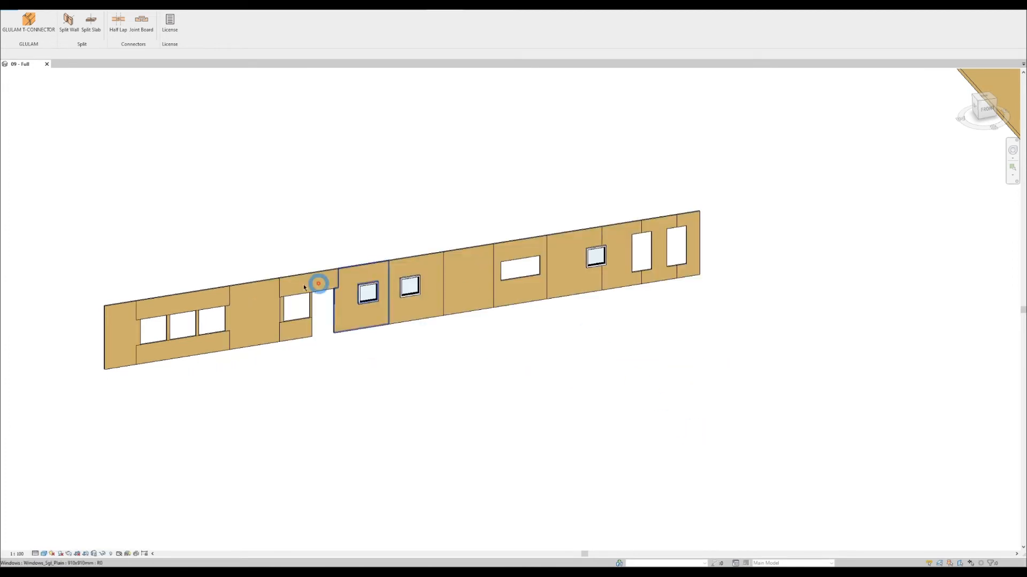
Start Split Slab, assign the large floor slab to the standard split and pick its front edge as the split path
{"action": "scroll", "coordinate": [640, 368], "scroll_direction": "down", "scroll_amount": 1}
{"action": "middle_click_drag", "start_coordinate": [703, 358], "coordinate": [328, 435]}
{"action": "middle_click_drag", "start_coordinate": [668, 353], "coordinate": [484, 401]}
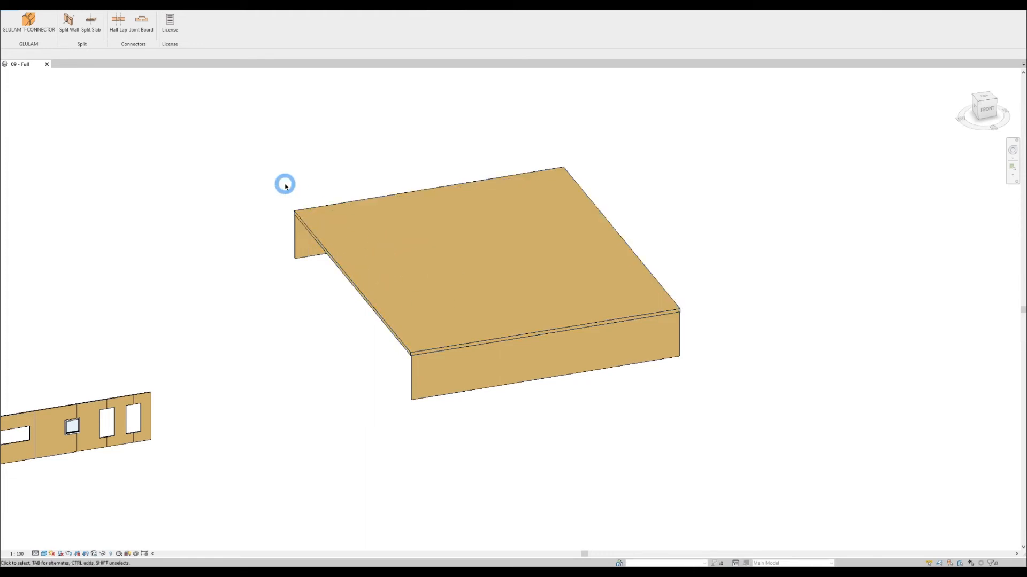
{"action": "left_click", "coordinate": [90, 21]}
{"action": "left_click_drag", "start_coordinate": [224, 8], "coordinate": [445, 108]}
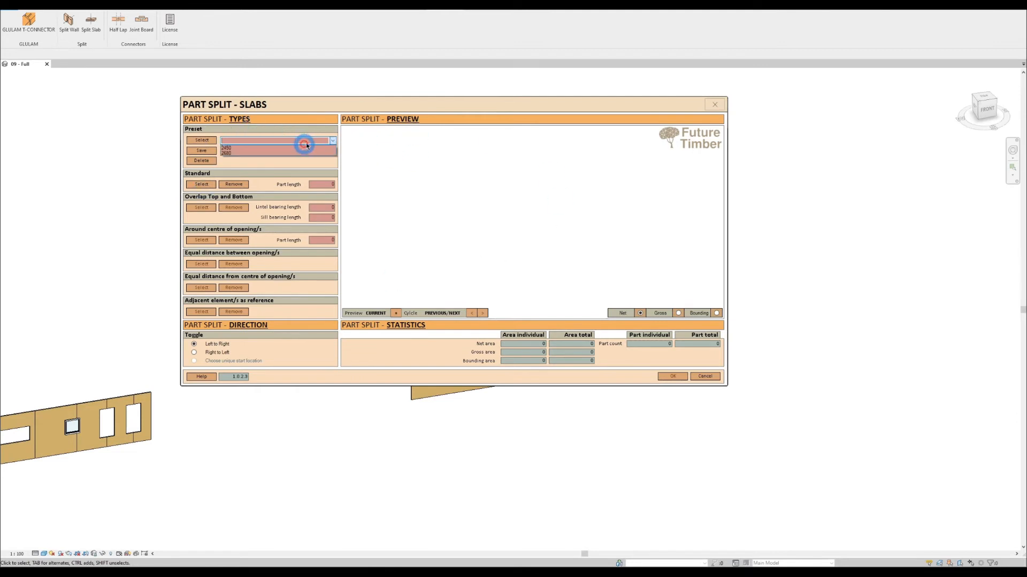
{"action": "left_click", "coordinate": [206, 187]}
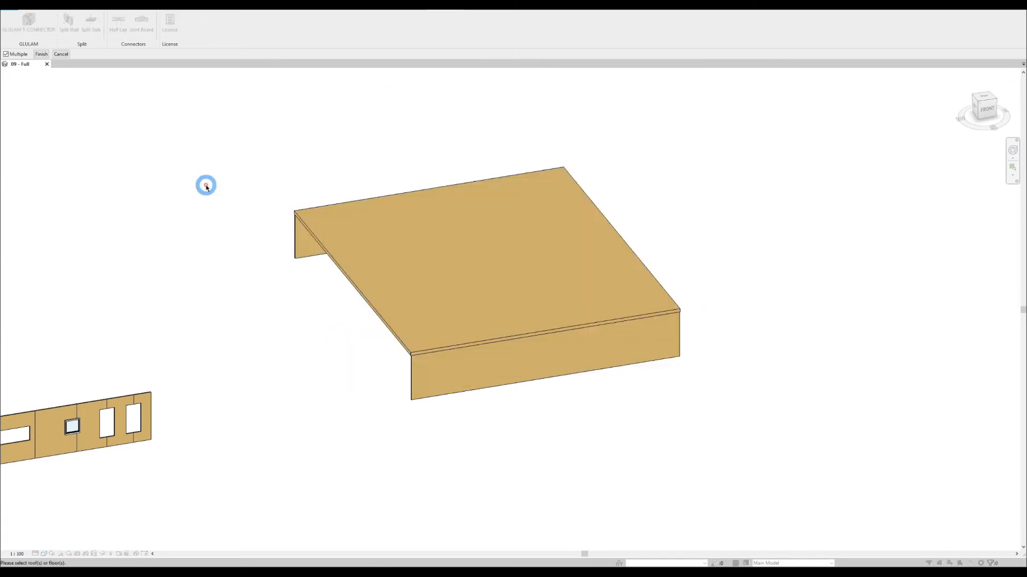
{"action": "left_click", "coordinate": [436, 256]}
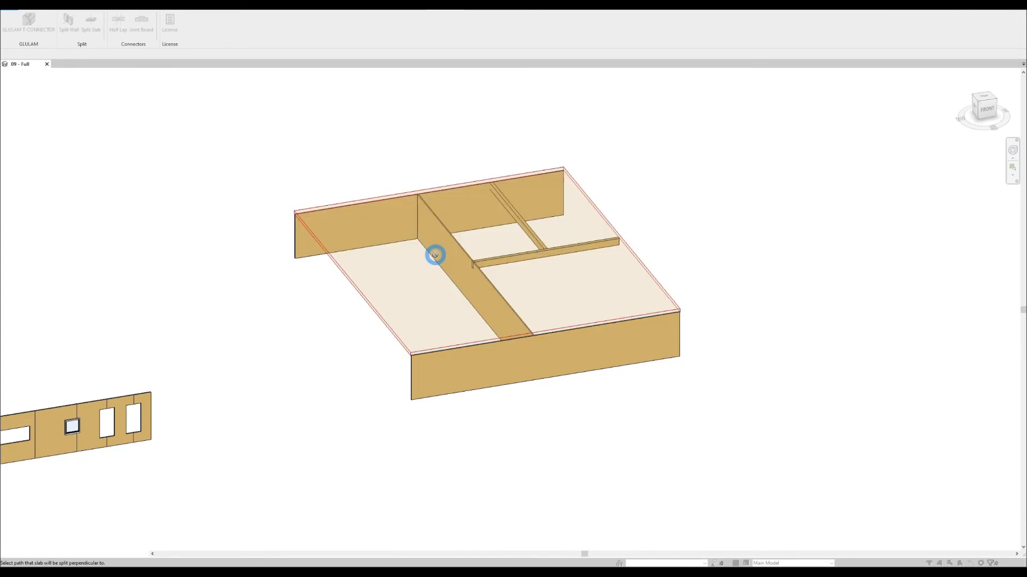
{"action": "middle_click_drag", "start_coordinate": [337, 263], "coordinate": [424, 268], "text": "shift"}
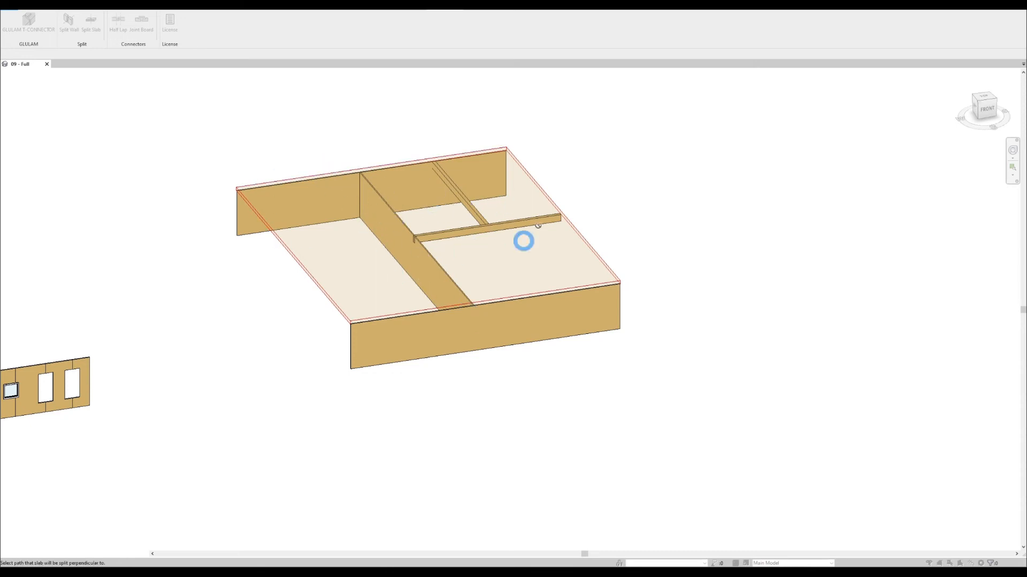
{"action": "left_click", "coordinate": [378, 319]}
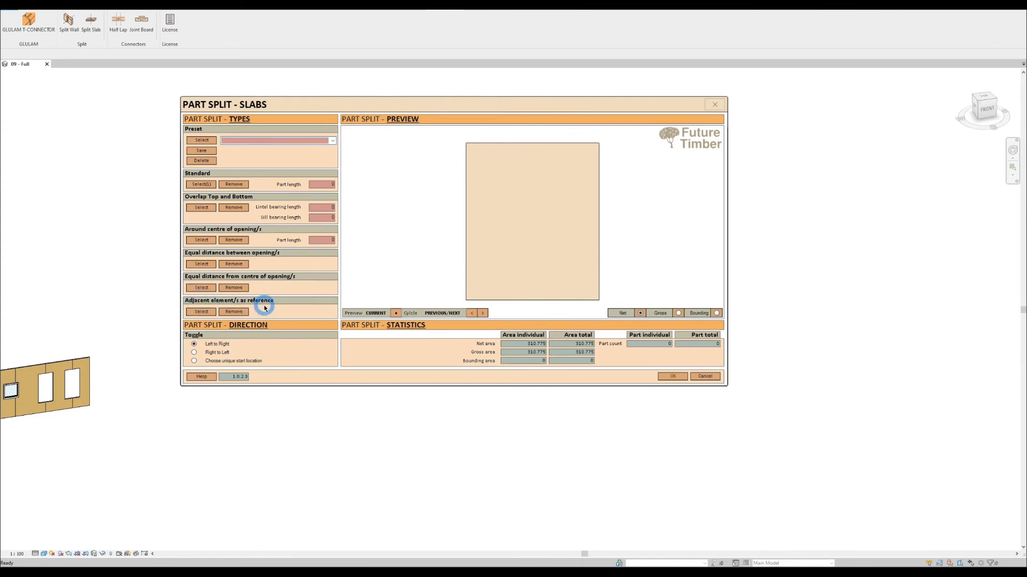
Use the interior wall and the glulam beams beneath the slab as adjacent element references and preview the split
{"action": "left_click", "coordinate": [202, 312]}
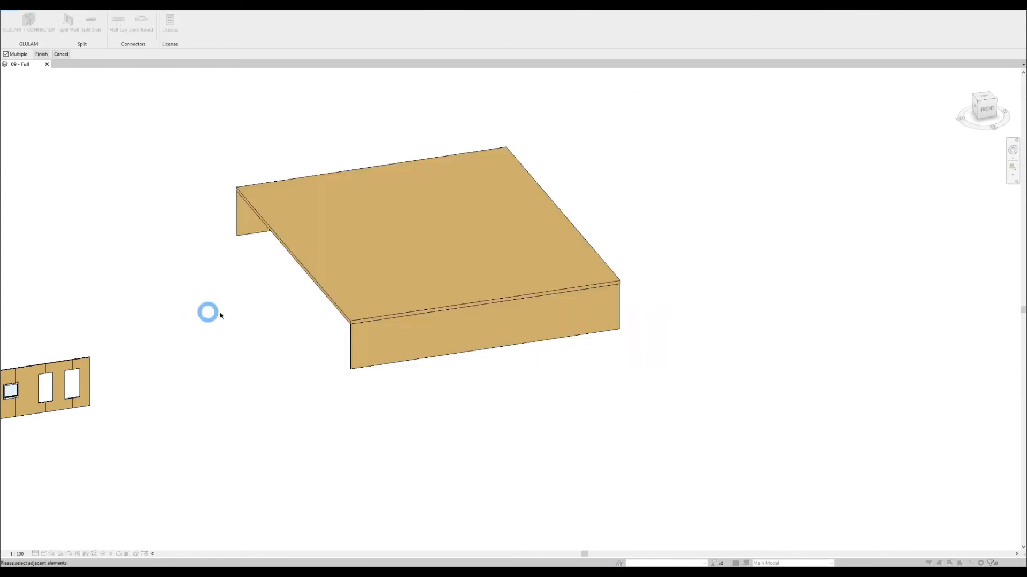
{"action": "middle_click_drag", "start_coordinate": [417, 380], "coordinate": [295, 240], "text": "shift"}
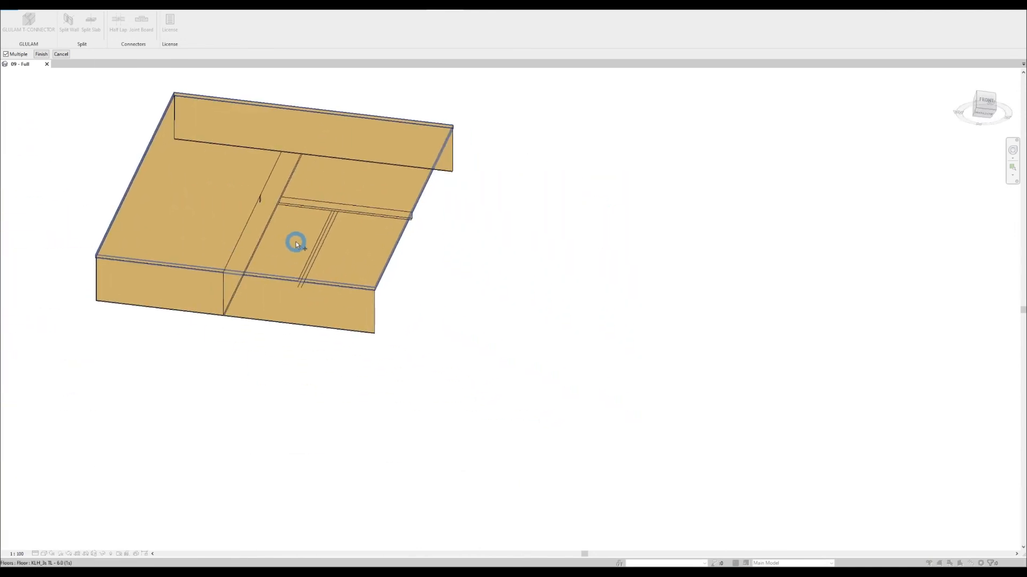
{"action": "left_click", "coordinate": [262, 231]}
{"action": "left_click", "coordinate": [329, 226]}
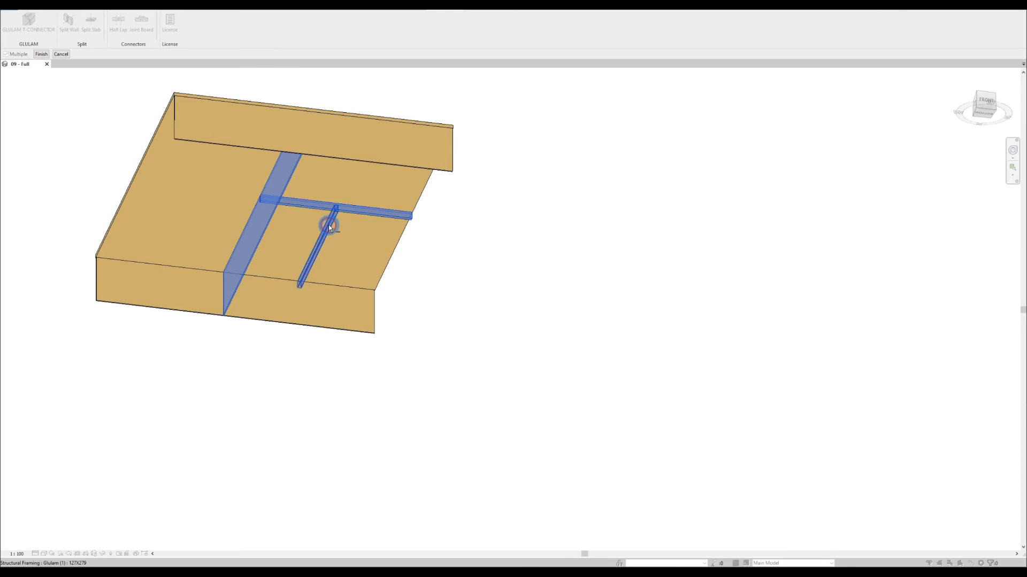
{"action": "middle_click_drag", "start_coordinate": [328, 234], "coordinate": [320, 230], "text": "shift"}
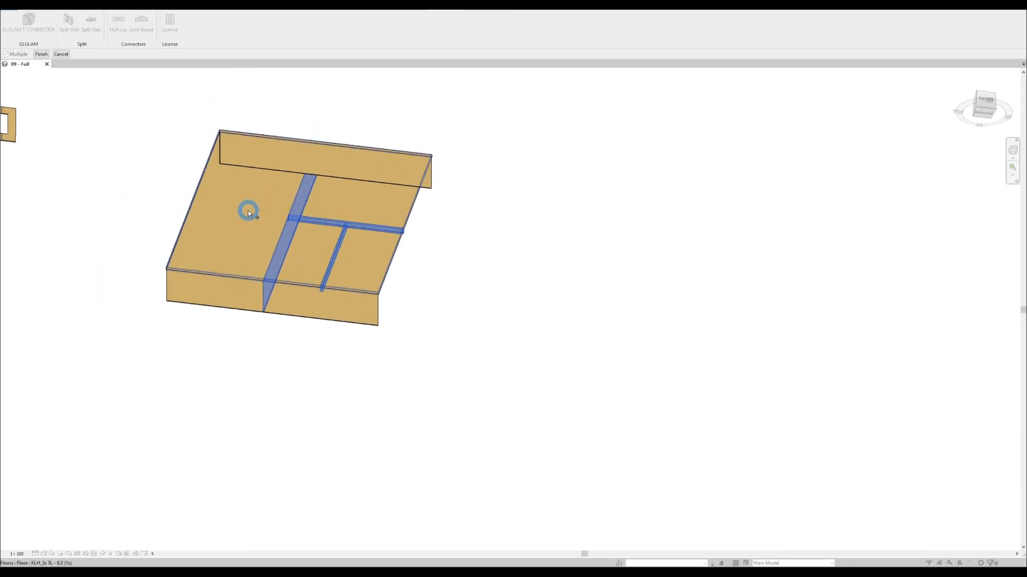
{"action": "left_click", "coordinate": [326, 253]}
{"action": "left_click", "coordinate": [396, 314]}
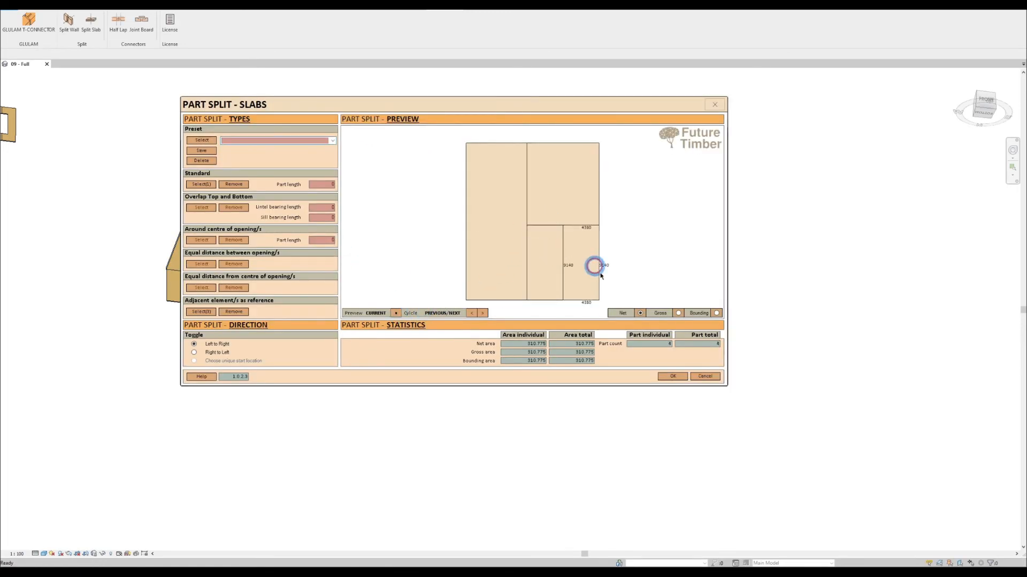
Apply the adjacent-element split to the slab and view the resulting parts from above
{"action": "left_click", "coordinate": [673, 377]}
{"action": "left_click", "coordinate": [310, 244]}
{"action": "middle_click_drag", "start_coordinate": [328, 229], "coordinate": [346, 381], "text": "shift"}
{"action": "middle_click_drag", "start_coordinate": [356, 382], "coordinate": [447, 380]}
{"action": "left_click", "coordinate": [250, 185]}
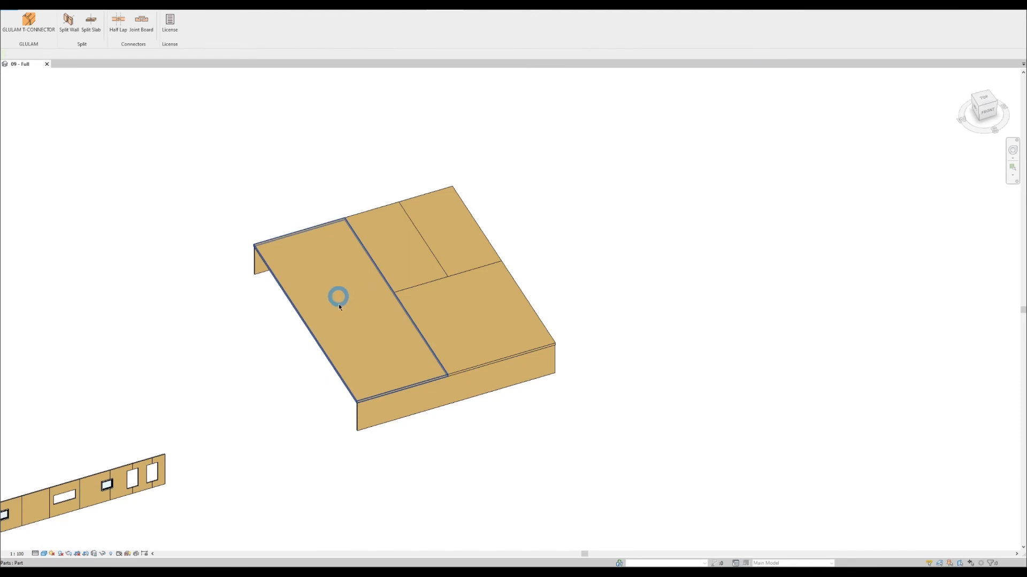
{"action": "left_click", "coordinate": [99, 33]}
{"action": "left_click", "coordinate": [53, 111]}
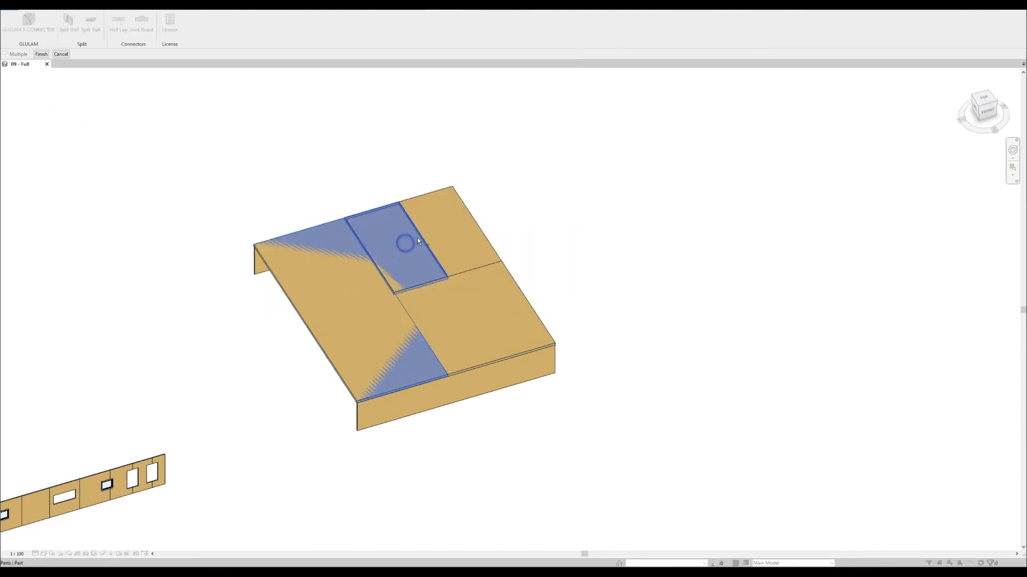
{"action": "left_click", "coordinate": [477, 311]}
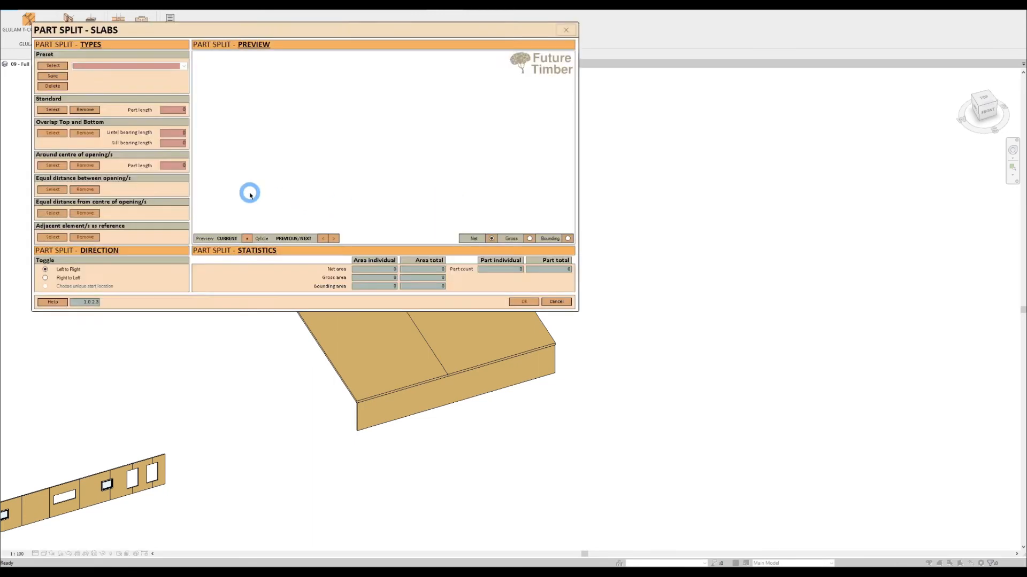
{"action": "left_click", "coordinate": [580, 214]}
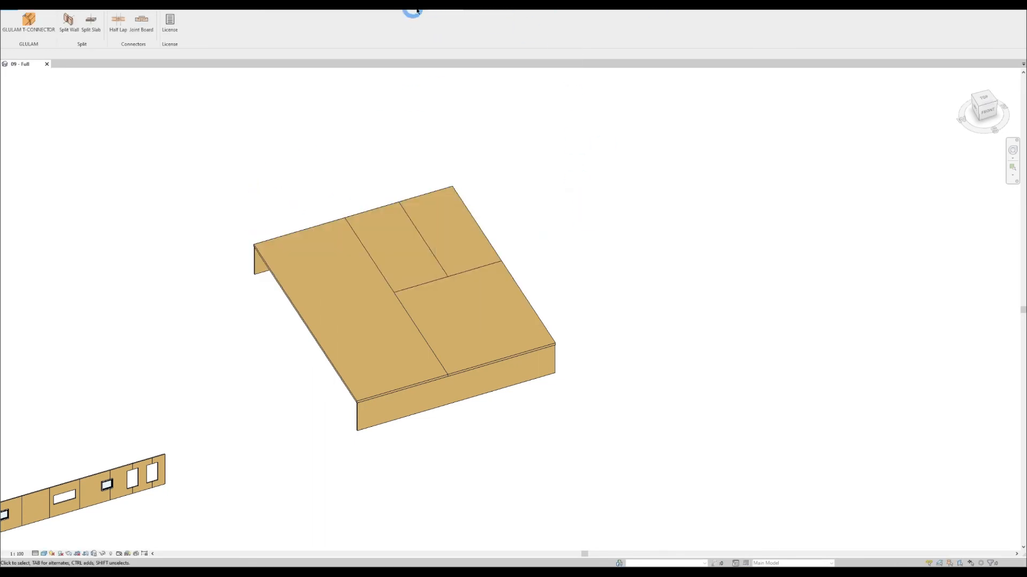
Display the view's properties and set its parts visibility to Show Parts
{"action": "left_click", "coordinate": [307, 11]}
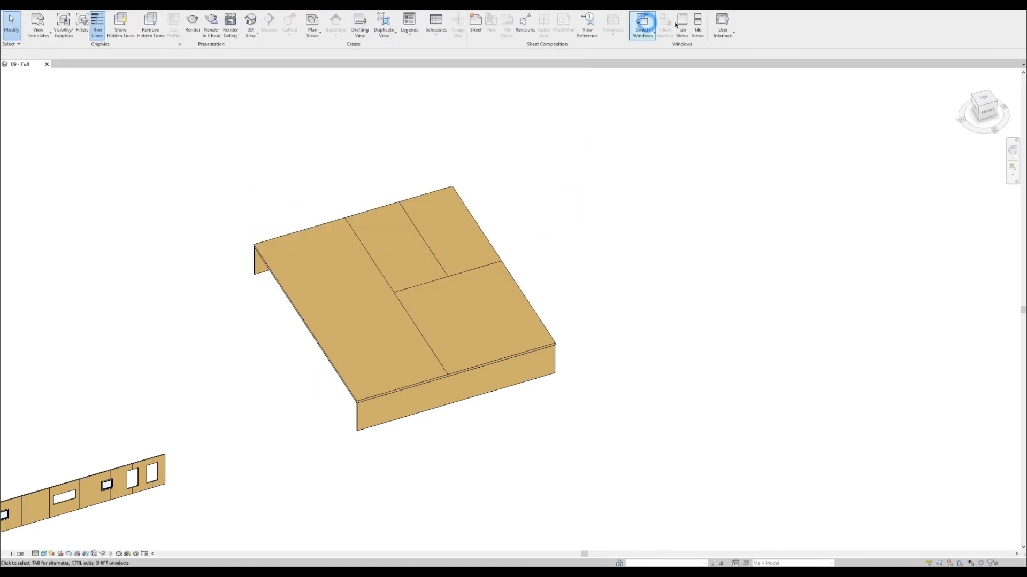
{"action": "left_click", "coordinate": [723, 26]}
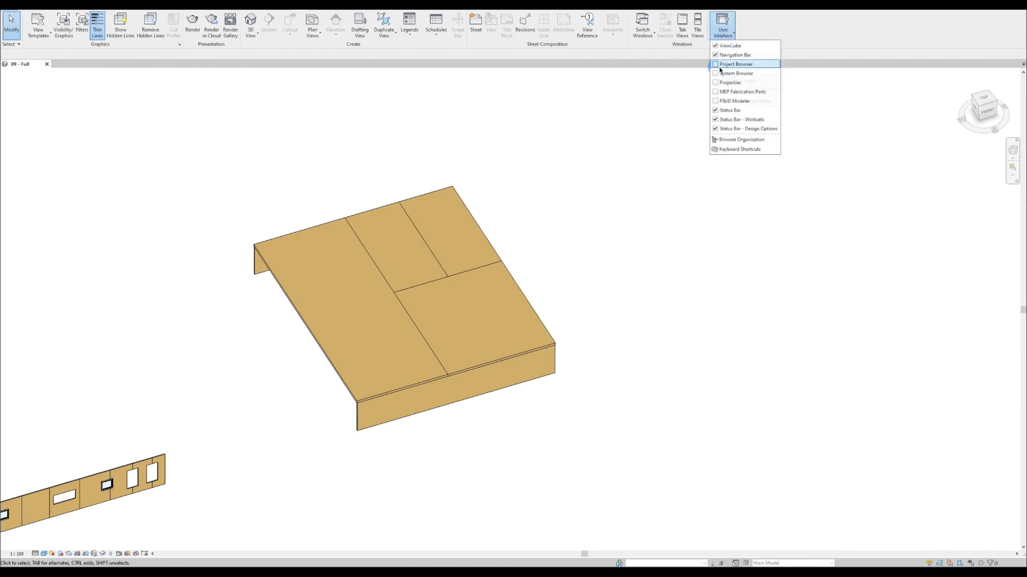
{"action": "left_click", "coordinate": [729, 83]}
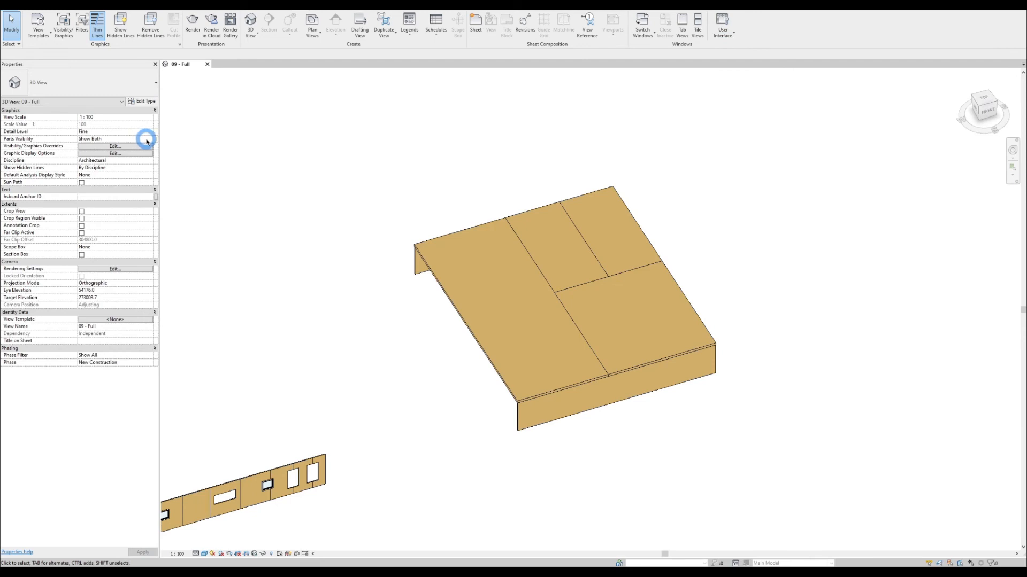
{"action": "left_click", "coordinate": [147, 140]}
{"action": "left_click", "coordinate": [94, 146]}
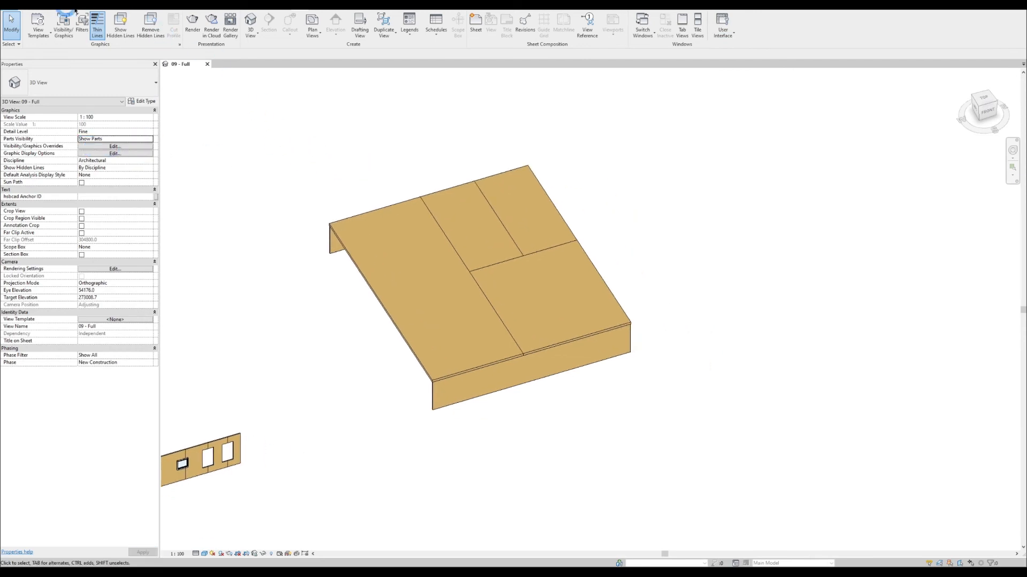
Restart Split Slab, assign the four slab parts to the standard split and pick an edge of each as its split path
{"action": "left_click", "coordinate": [447, 9]}
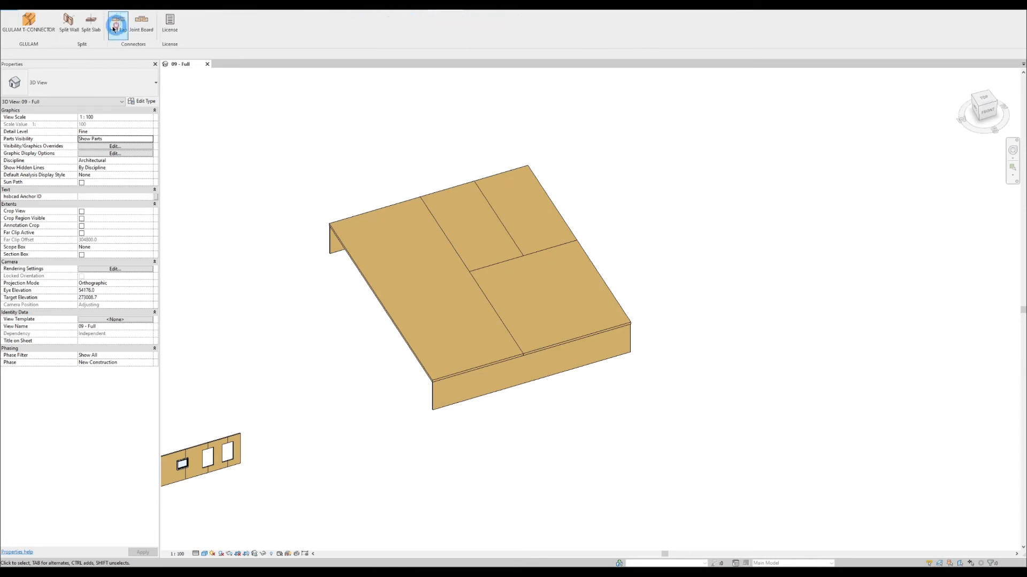
{"action": "left_click", "coordinate": [91, 24]}
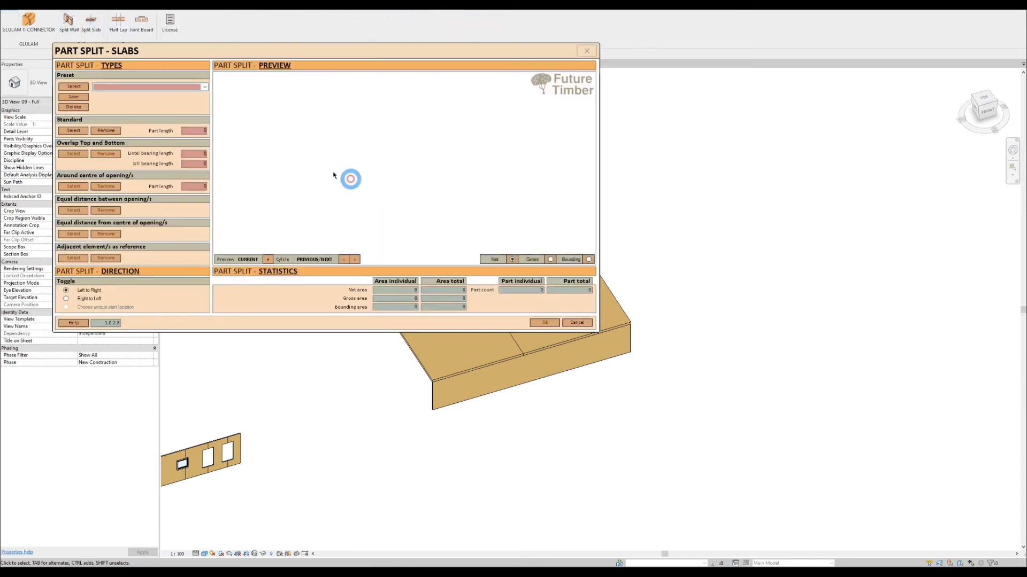
{"action": "left_click", "coordinate": [74, 131]}
{"action": "left_click", "coordinate": [505, 286]}
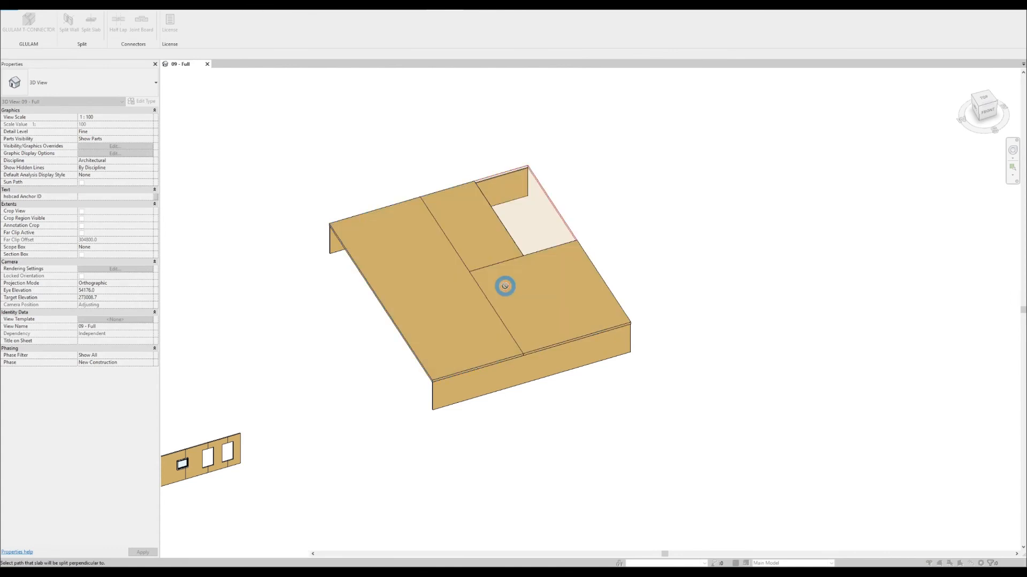
{"action": "scroll", "coordinate": [527, 206], "scroll_direction": "up", "scroll_amount": 2}
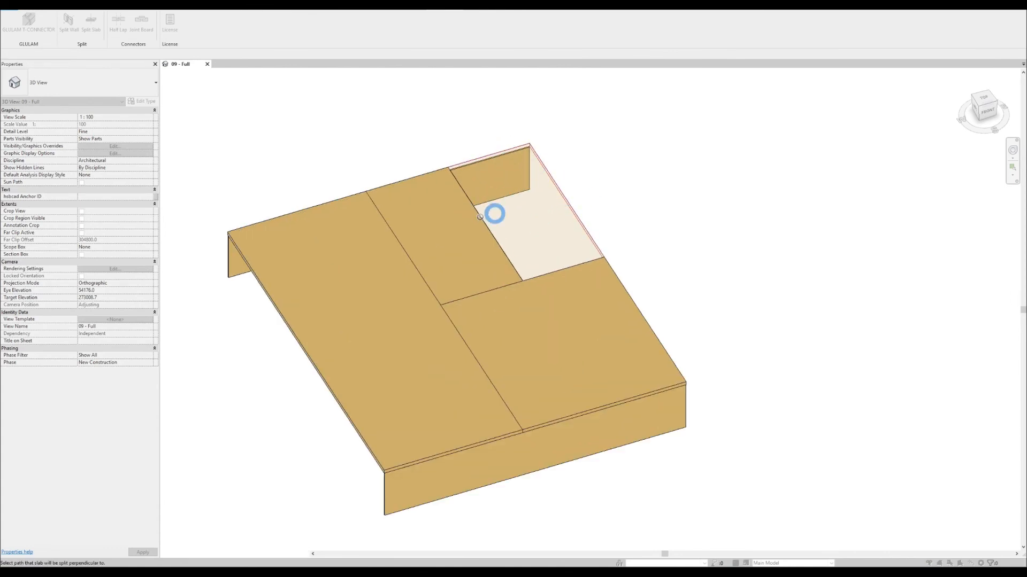
{"action": "left_click", "coordinate": [572, 210]}
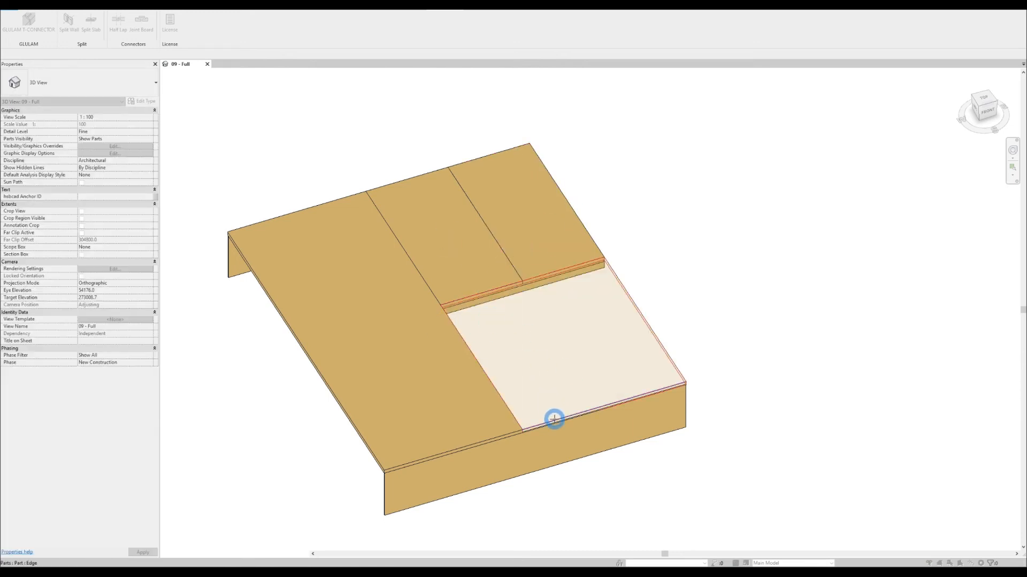
{"action": "left_click", "coordinate": [554, 420]}
{"action": "left_click", "coordinate": [277, 314]}
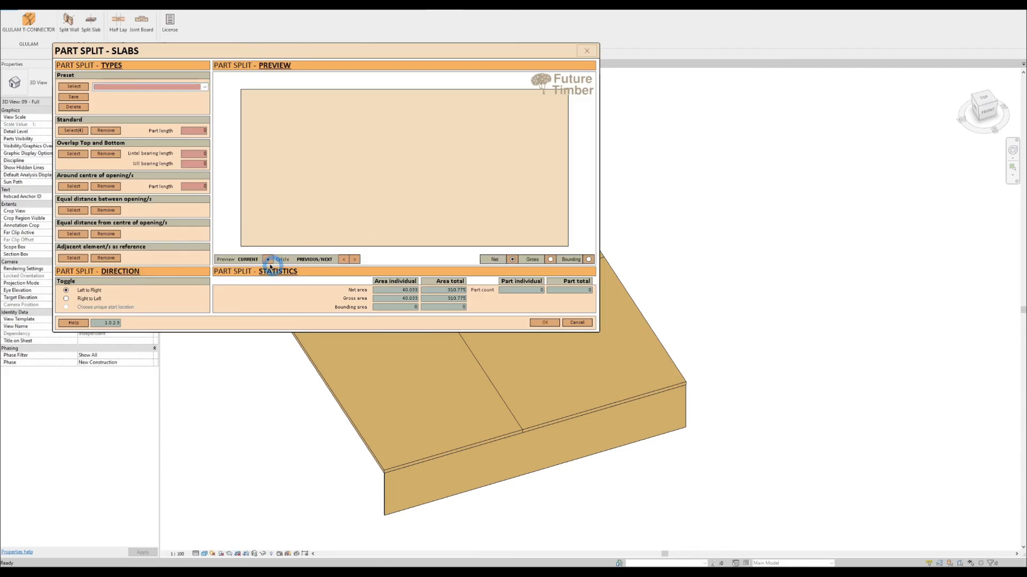
Set the standard part length for the slab parts to 2450 and preview the split
{"action": "left_click", "coordinate": [269, 260]}
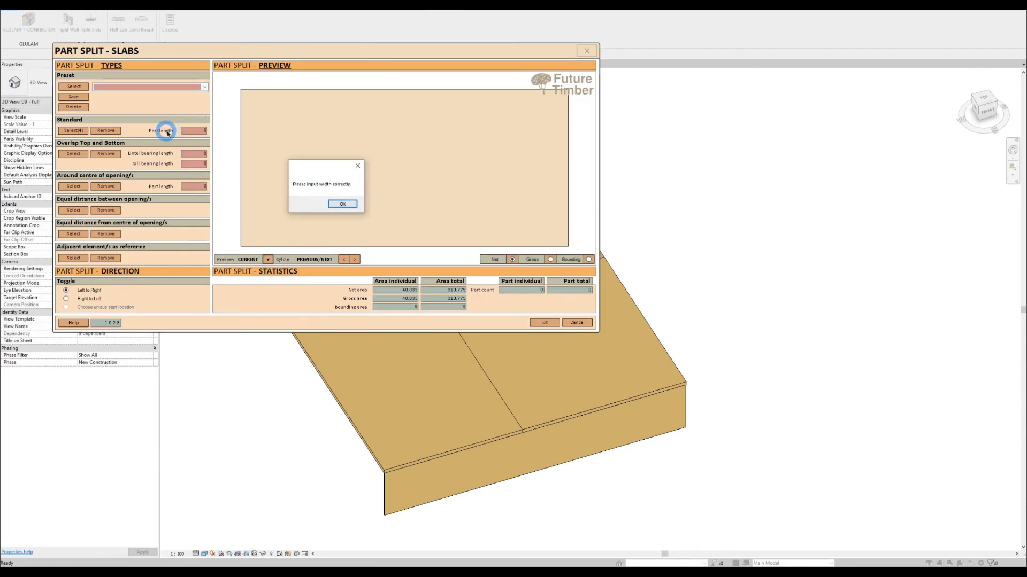
{"action": "left_click", "coordinate": [343, 205]}
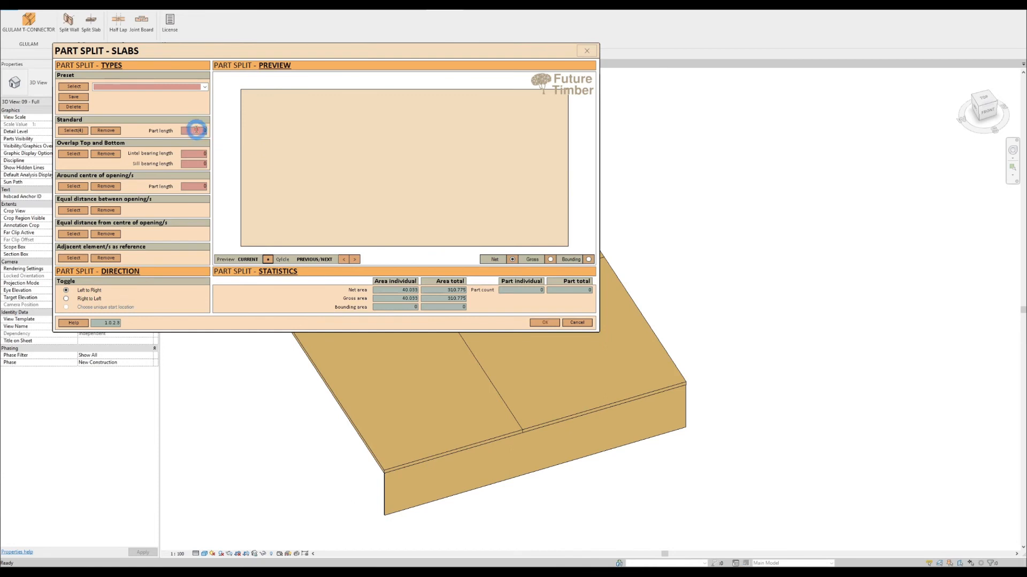
{"action": "left_click", "coordinate": [267, 259]}
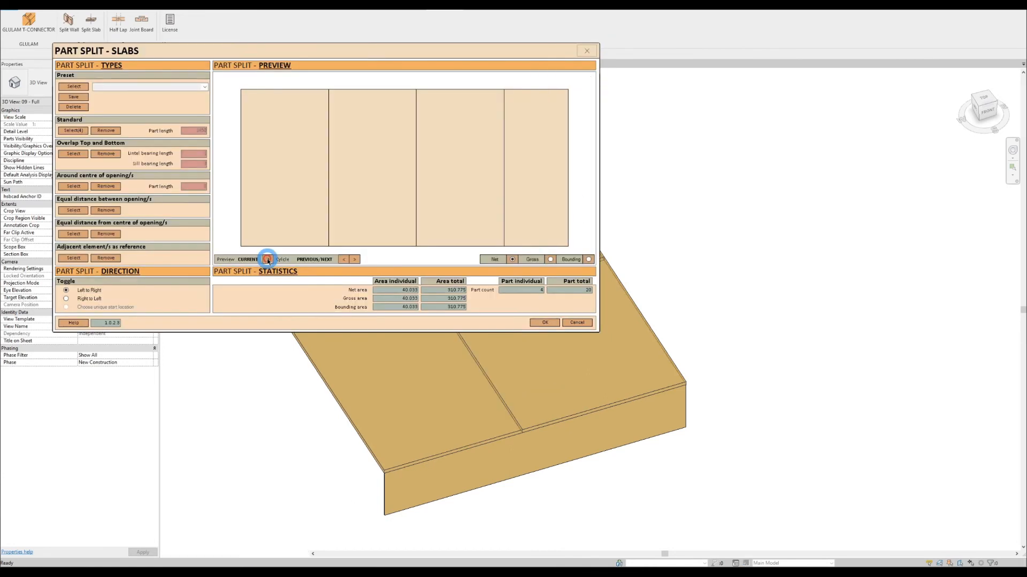
Cycle through the split previews of the individual slab parts and examine their layouts
{"action": "left_click", "coordinate": [357, 261]}
{"action": "left_click", "coordinate": [358, 261]}
{"action": "left_click", "coordinate": [358, 261]}
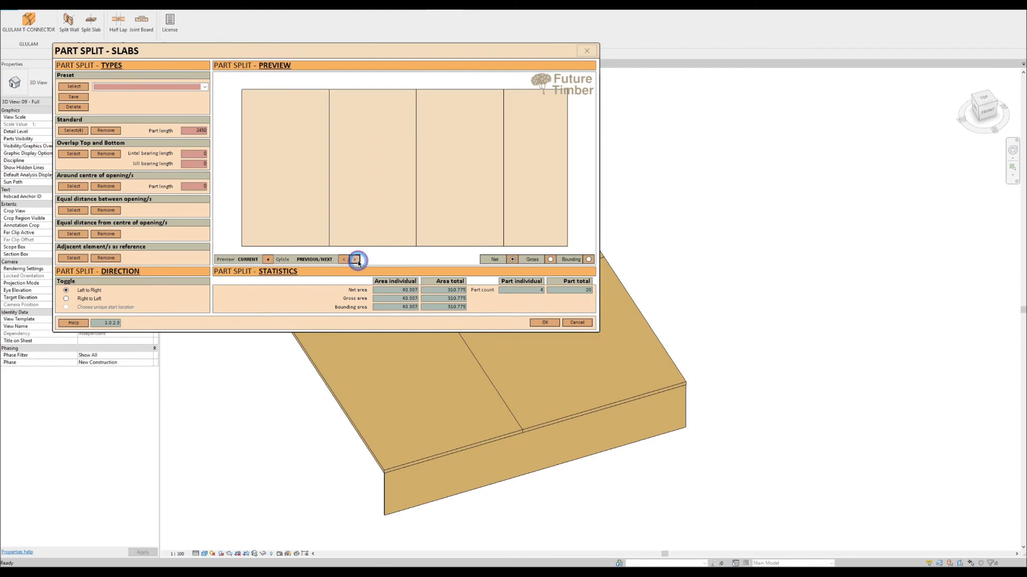
{"action": "left_click", "coordinate": [343, 261]}
{"action": "left_click", "coordinate": [301, 233]}
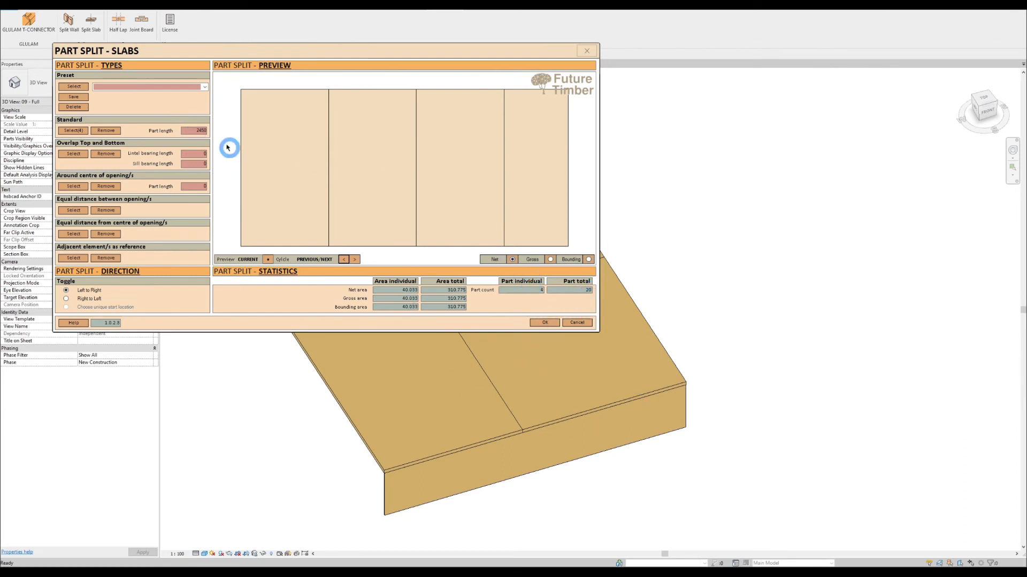
Try a standard part length of 3000 for the slab parts and preview the split
{"action": "double_click", "coordinate": [194, 130]}
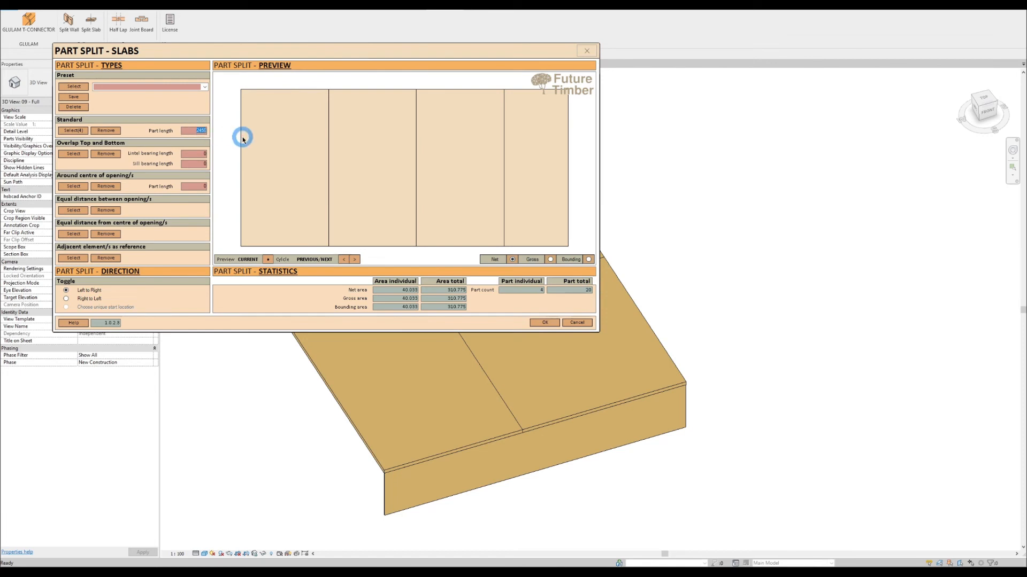
{"action": "left_click", "coordinate": [268, 260]}
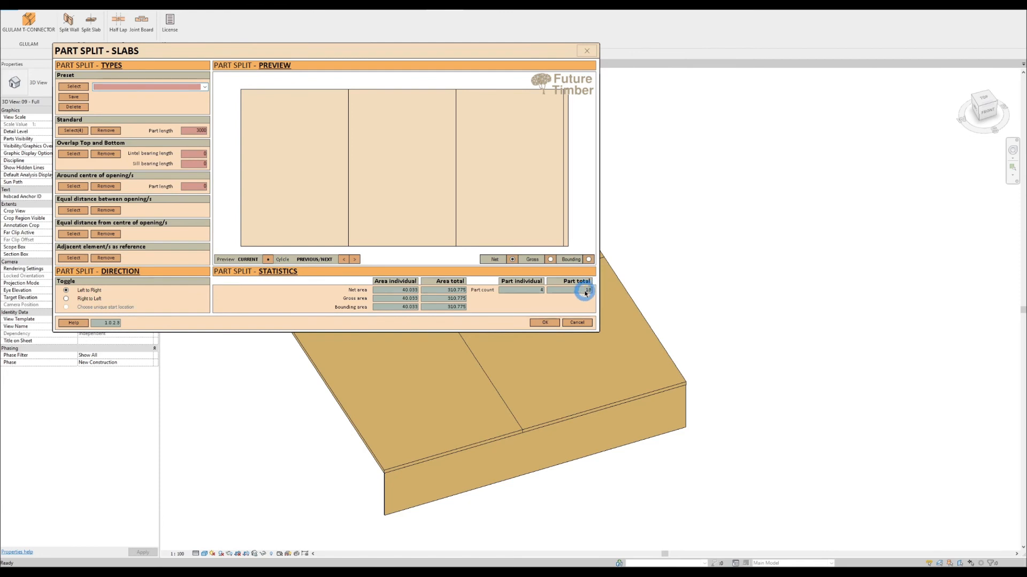
{"action": "mouse_move", "coordinate": [568, 239]}
Set the slab parts' standard part length to 2750, check the previews of the individual slab parts and apply the split
{"action": "double_click", "coordinate": [195, 130]}
{"action": "left_click", "coordinate": [241, 134]}
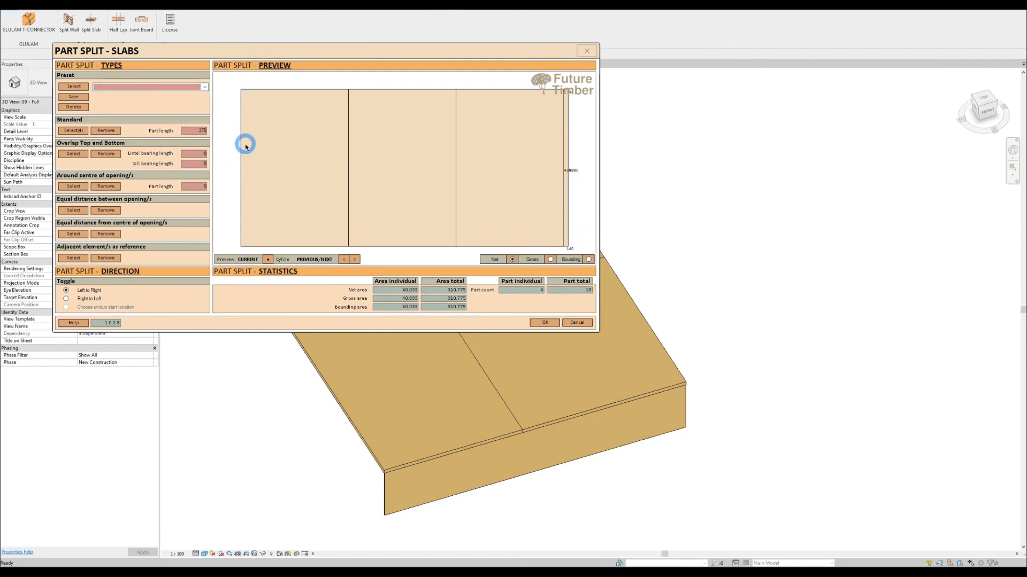
{"action": "left_click", "coordinate": [267, 259]}
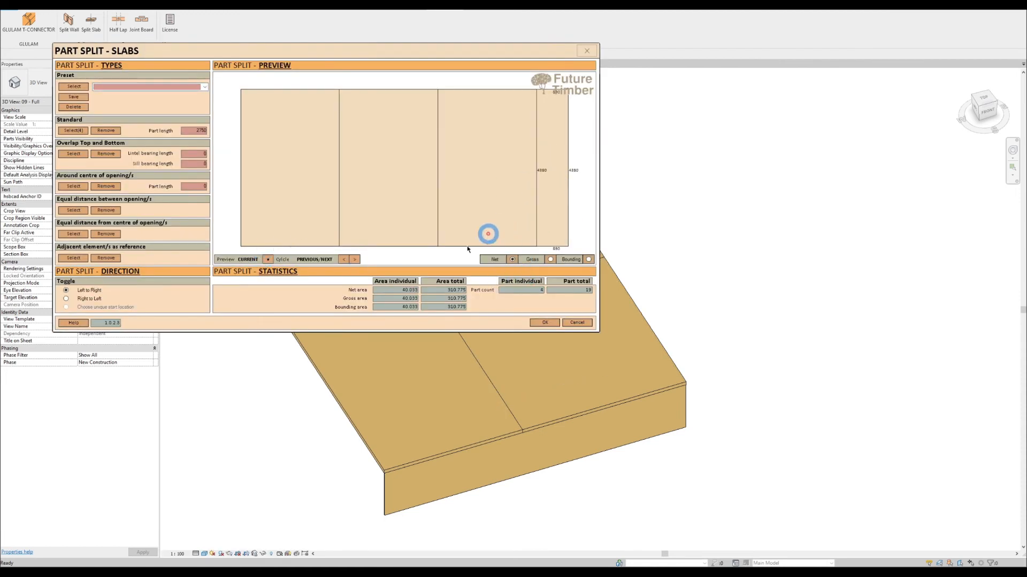
{"action": "left_click", "coordinate": [356, 261]}
{"action": "left_click", "coordinate": [355, 261]}
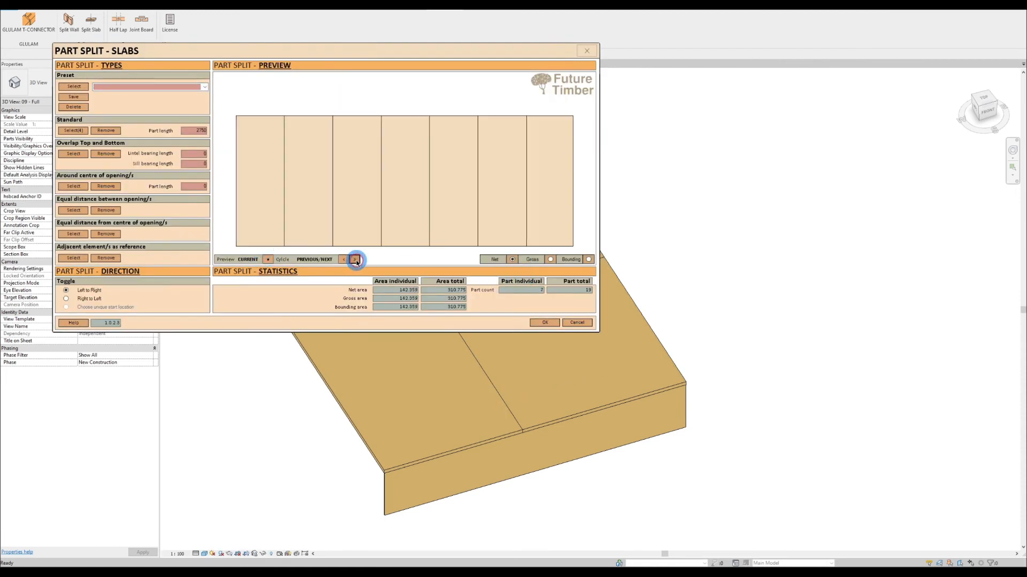
{"action": "left_click", "coordinate": [355, 261]}
{"action": "left_click", "coordinate": [545, 321]}
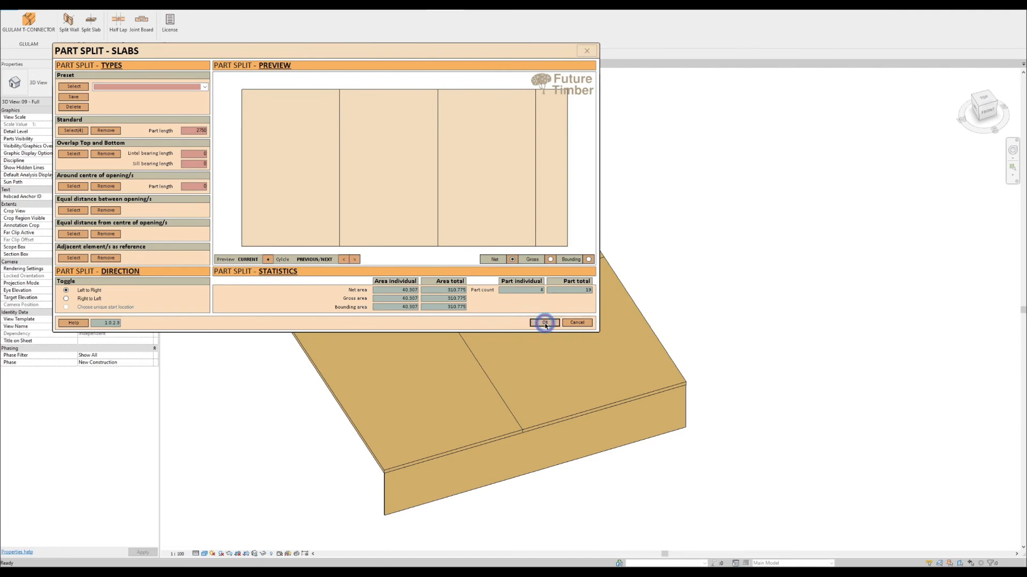
Select all walls and slabs in the view, filter the selection to parts only and delete them
{"action": "scroll", "coordinate": [744, 327], "scroll_direction": "down", "scroll_amount": 3}
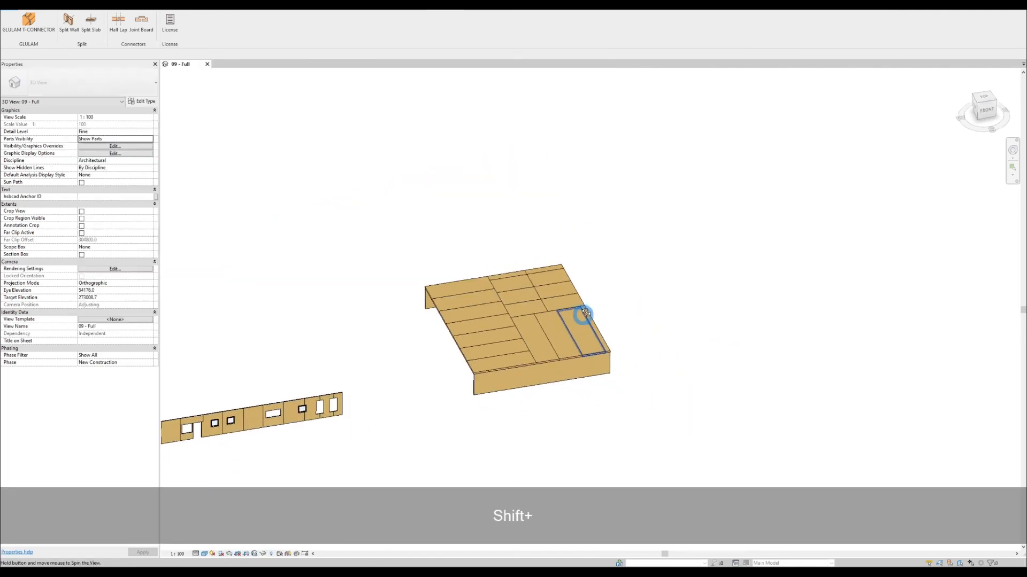
{"action": "middle_click_drag", "start_coordinate": [586, 313], "coordinate": [650, 296], "text": "shift"}
{"action": "scroll", "coordinate": [706, 268], "scroll_direction": "down", "scroll_amount": 3}
{"action": "scroll", "coordinate": [622, 258], "scroll_direction": "up", "scroll_amount": 5}
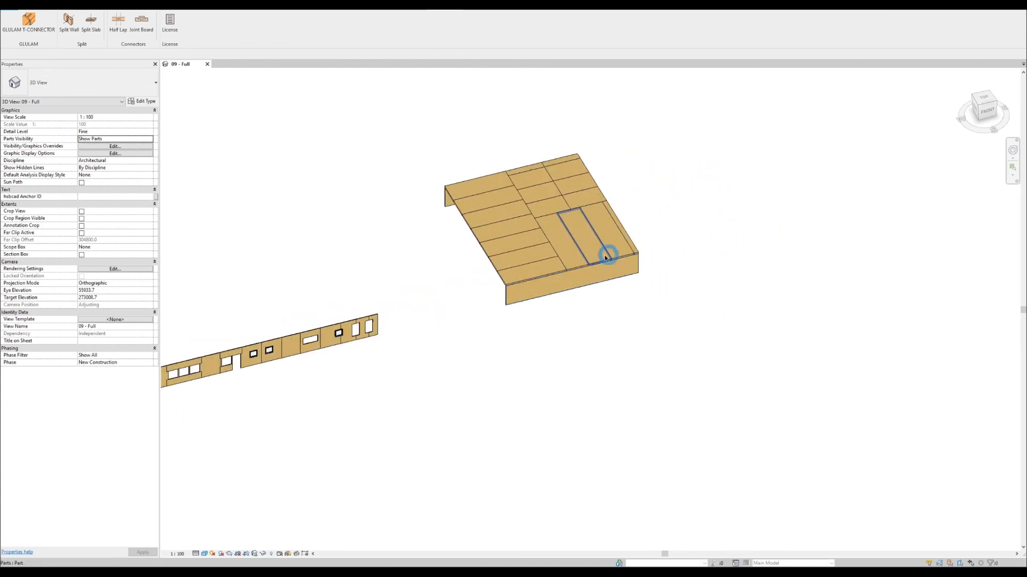
{"action": "scroll", "coordinate": [590, 269], "scroll_direction": "down", "scroll_amount": 4}
{"action": "middle_click_drag", "start_coordinate": [552, 285], "coordinate": [636, 245]}
{"action": "left_click_drag", "start_coordinate": [227, 119], "coordinate": [732, 384]}
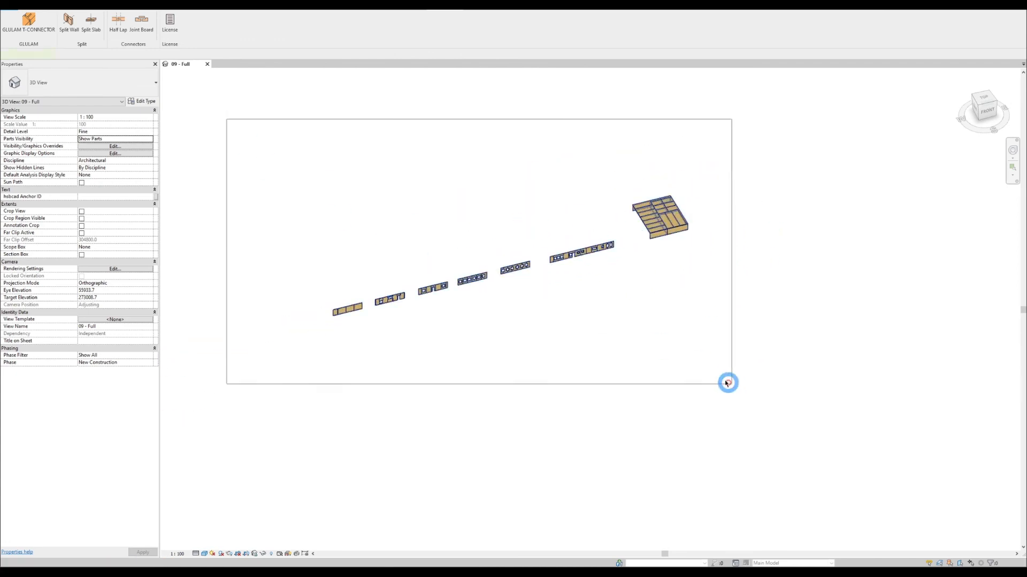
{"action": "left_click", "coordinate": [324, 24]}
{"action": "left_click", "coordinate": [442, 230]}
{"action": "left_click", "coordinate": [492, 342]}
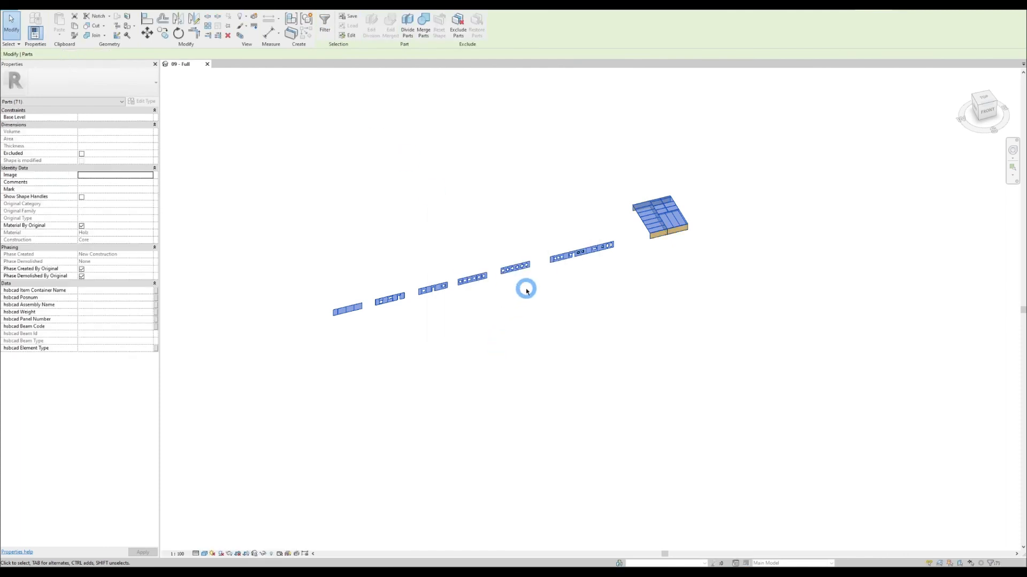
{"action": "scroll", "coordinate": [526, 291], "scroll_direction": "up", "scroll_amount": 1}
{"action": "key", "text": "Delete"}
Select everything again, filter to the remaining parts and delete them to restore the original walls and slab
{"action": "left_click_drag", "start_coordinate": [242, 118], "coordinate": [814, 387]}
{"action": "left_click", "coordinate": [325, 24]}
{"action": "left_click", "coordinate": [563, 243]}
{"action": "left_click", "coordinate": [448, 231]}
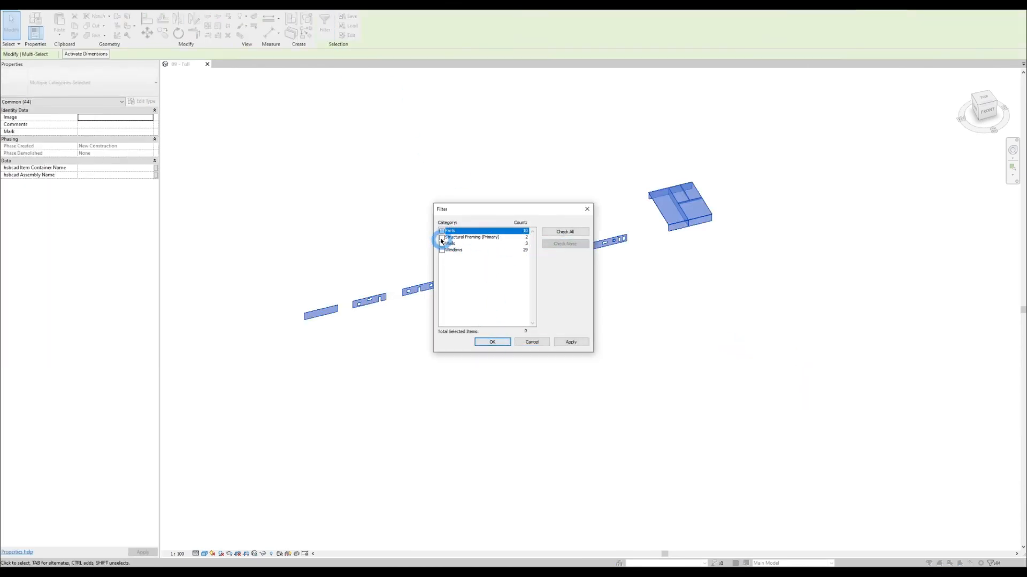
{"action": "left_click", "coordinate": [492, 343]}
{"action": "left_click", "coordinate": [490, 343]}
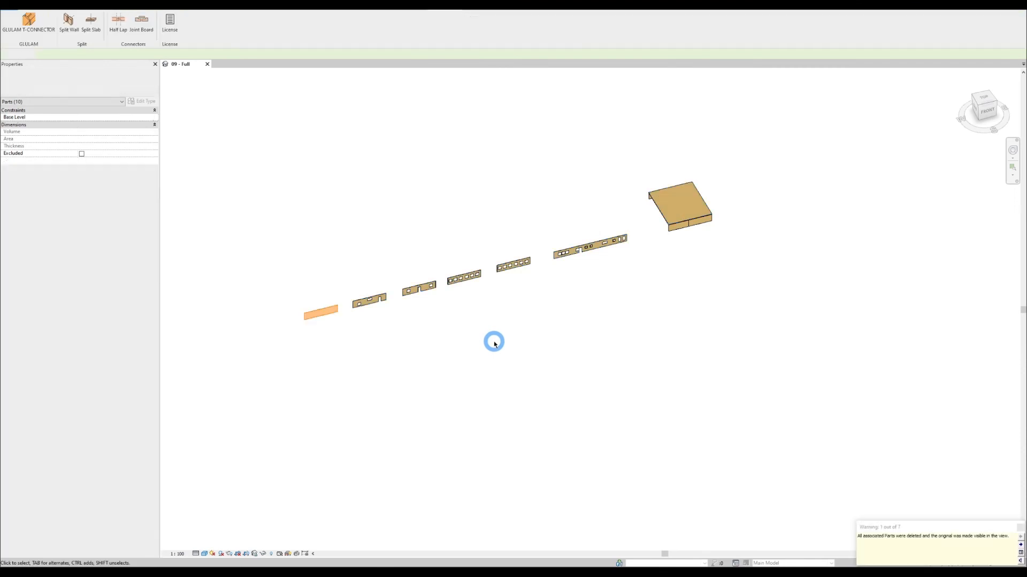
Start Split Wall and assign all the walls in the view to the standard split
{"action": "mouse_move", "coordinate": [351, 155]}
{"action": "middle_mouse_down"}
{"action": "mouse_move", "coordinate": [303, 158]}
{"action": "mouse_move", "coordinate": [347, 149]}
{"action": "middle_mouse_up"}
{"action": "scroll", "coordinate": [301, 159], "scroll_direction": "up", "scroll_amount": 1}
{"action": "left_click", "coordinate": [68, 24]}
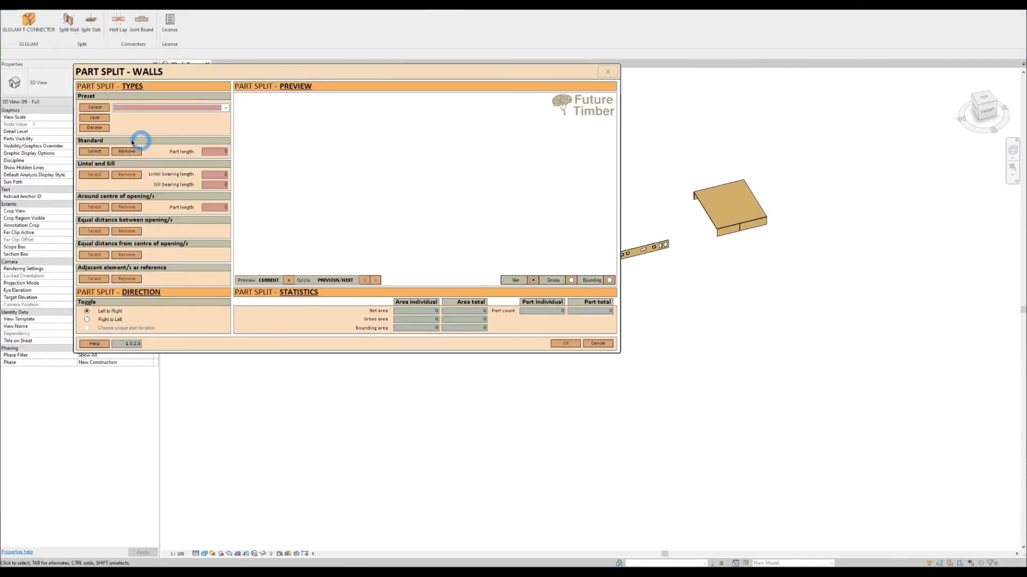
{"action": "left_click", "coordinate": [136, 163]}
{"action": "left_click_drag", "start_coordinate": [263, 107], "coordinate": [836, 435]}
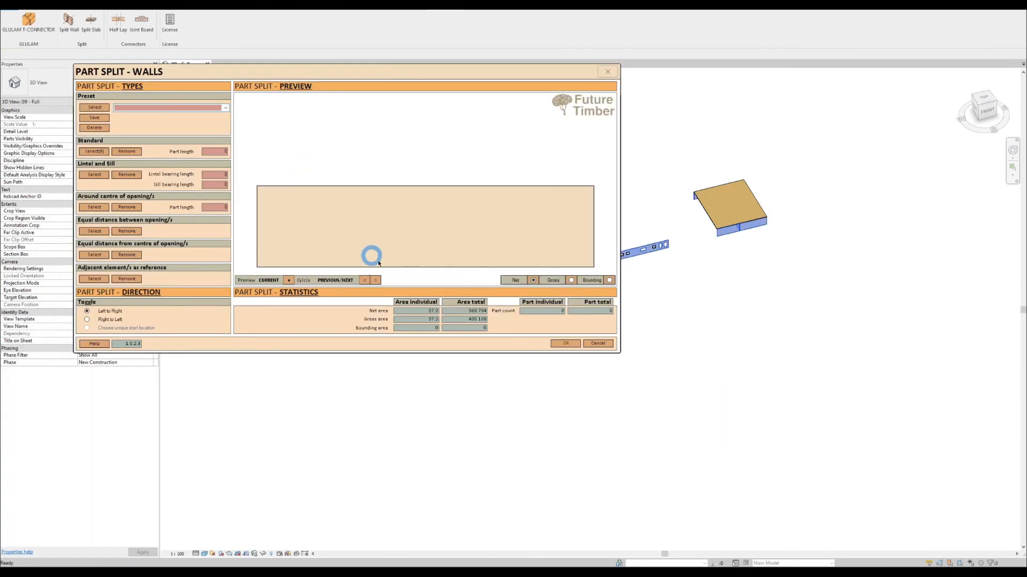
Assign all windows and doors to the lintel and sill split, with lintel and sill bearing lengths of 200
{"action": "left_click", "coordinate": [95, 152]}
{"action": "left_click_drag", "start_coordinate": [260, 130], "coordinate": [858, 422]}
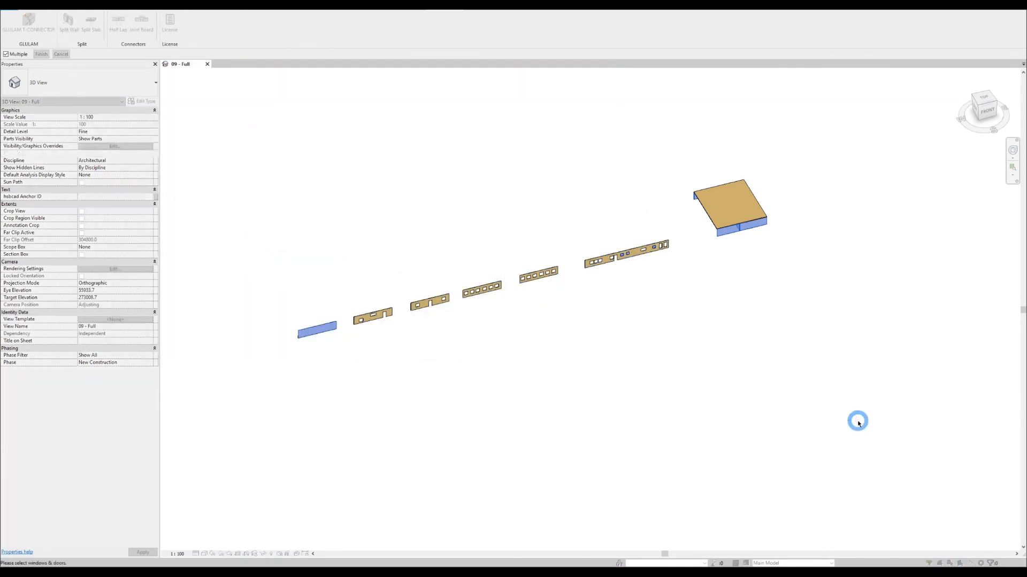
{"action": "type", "text": "2"}
{"action": "left_click_drag", "start_coordinate": [216, 174], "coordinate": [252, 187]}
{"action": "type", "text": "00200"}
Set the walls' standard part length to 2500 and preview the split
{"action": "left_click_drag", "start_coordinate": [225, 151], "coordinate": [247, 152]}
{"action": "type", "text": "3500"}
{"action": "left_click", "coordinate": [289, 281]}
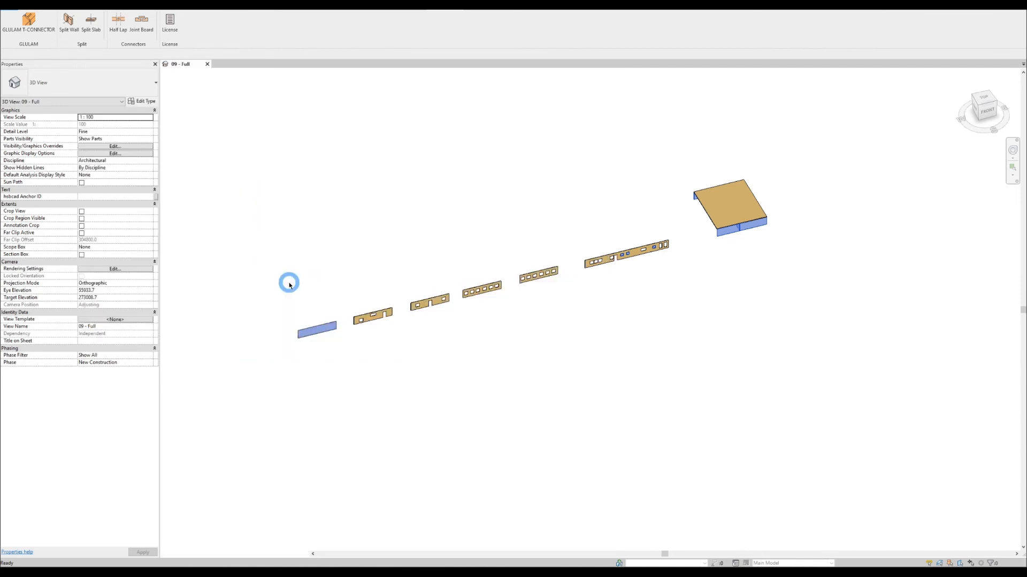
Cycle through the split previews of the individual walls and examine their lintel, sill and standard part layouts
{"action": "left_click", "coordinate": [376, 280]}
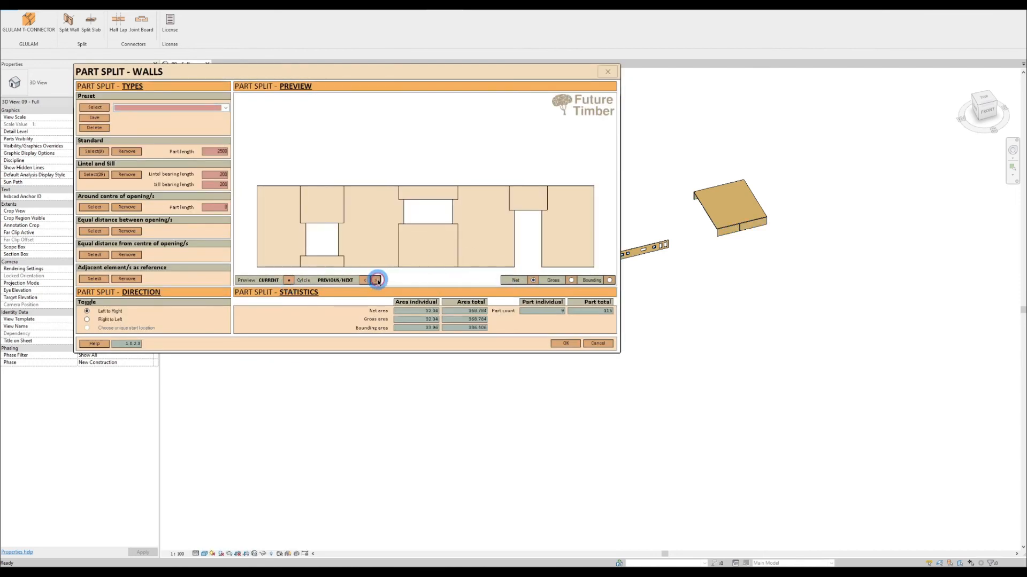
{"action": "left_click", "coordinate": [376, 280]}
{"action": "left_click", "coordinate": [376, 280]}
{"action": "left_click", "coordinate": [376, 281]}
{"action": "left_click", "coordinate": [376, 280]}
{"action": "left_click", "coordinate": [376, 280]}
{"action": "left_click", "coordinate": [376, 280]}
{"action": "left_click", "coordinate": [376, 280]}
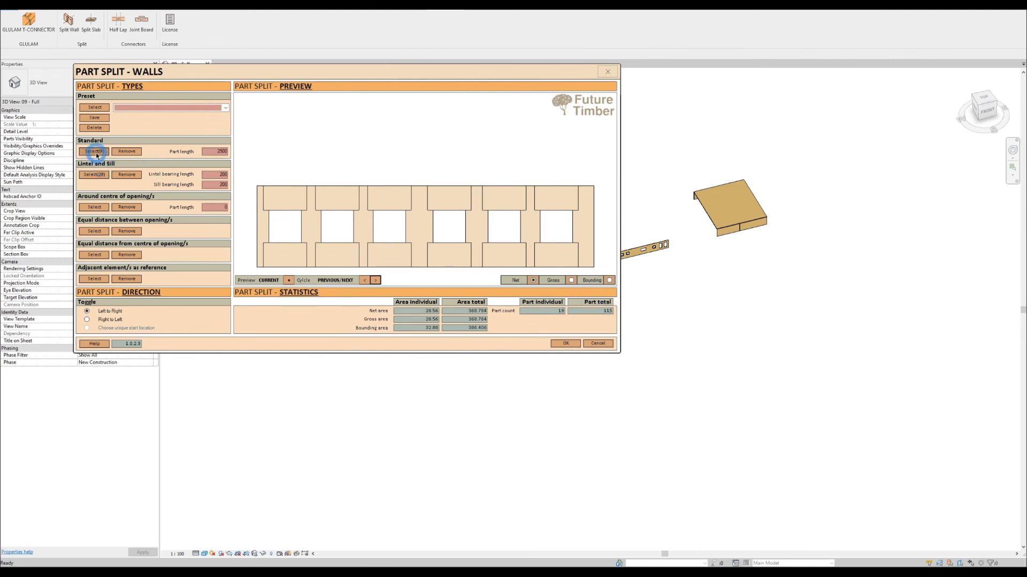
Try a standard part length of 3000 for the walls, settle on 2200 and apply the split
{"action": "double_click", "coordinate": [212, 152]}
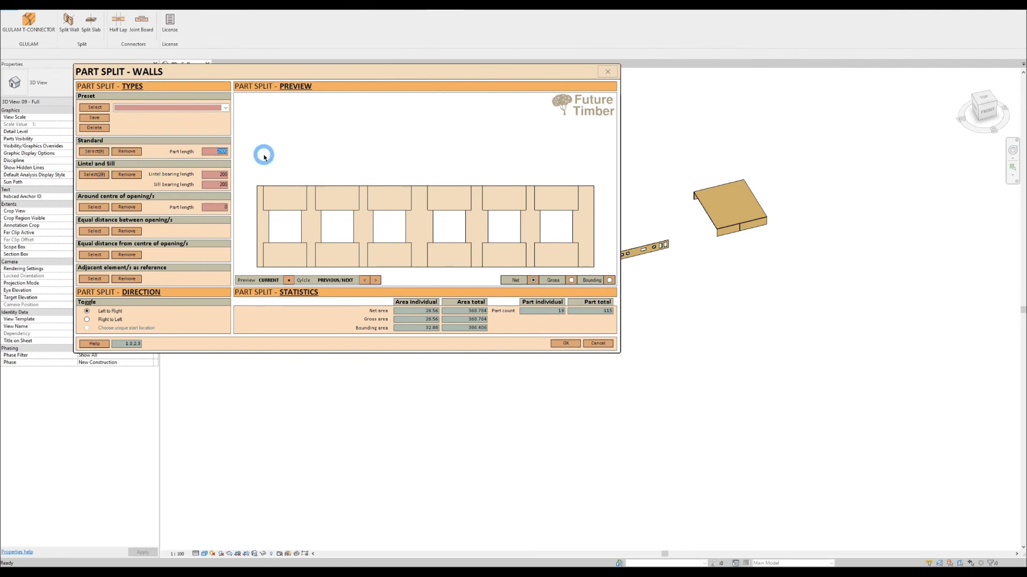
{"action": "left_click", "coordinate": [290, 282]}
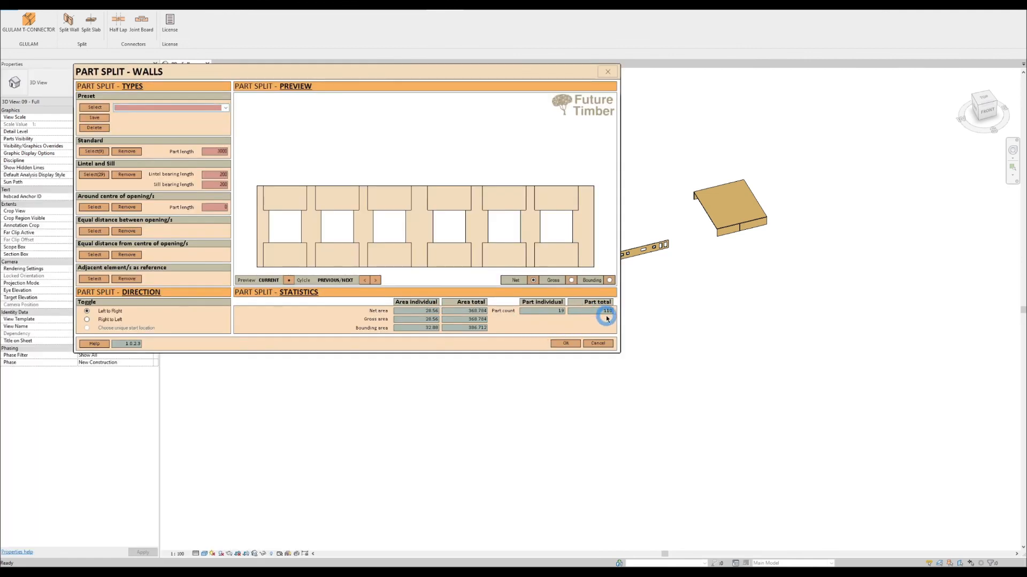
{"action": "double_click", "coordinate": [216, 152]}
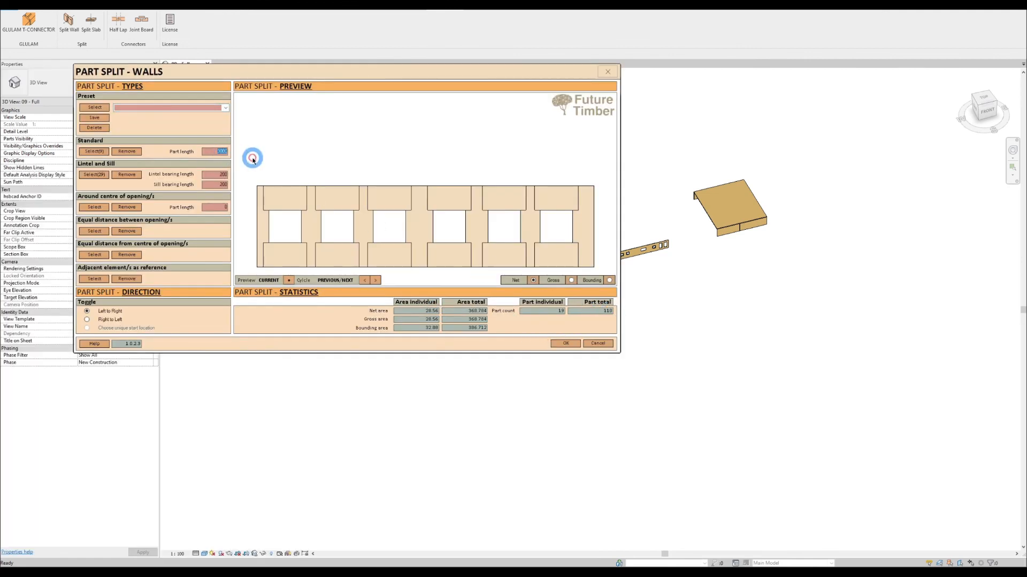
{"action": "left_click", "coordinate": [291, 282]}
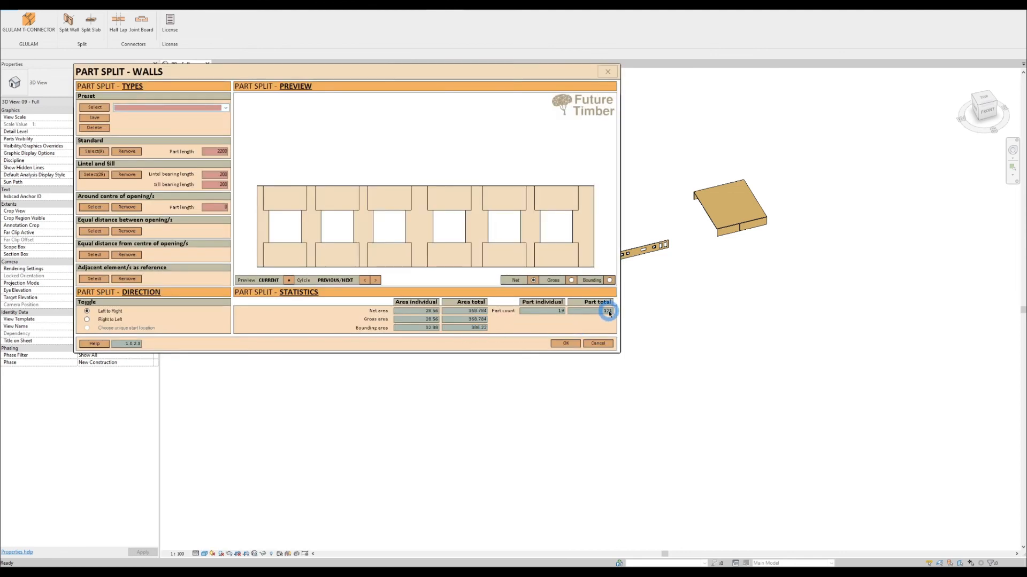
{"action": "left_click", "coordinate": [565, 345]}
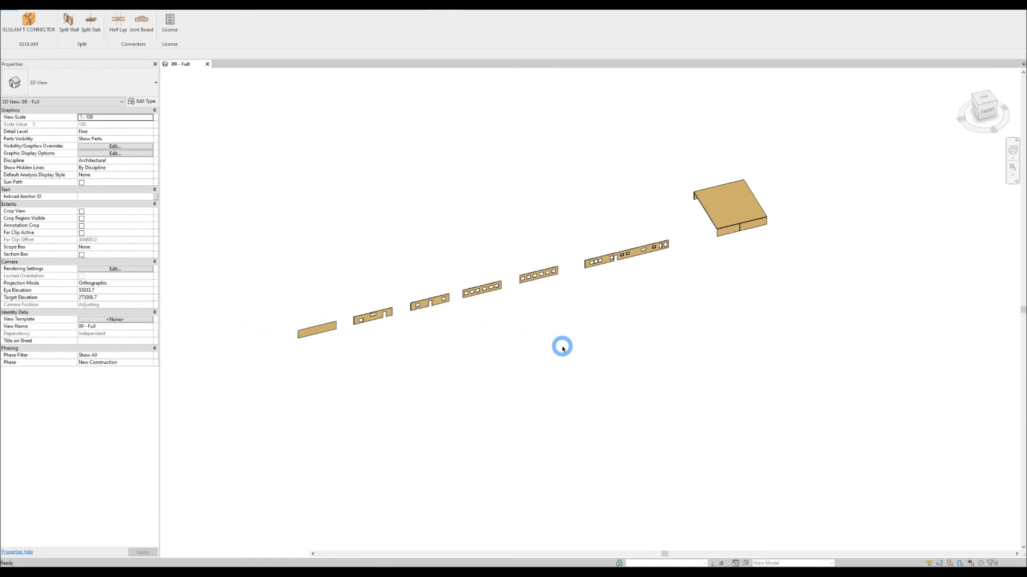
Examine the resulting wall parts along the row and select individual parts to check their properties
{"action": "scroll", "coordinate": [308, 337], "scroll_direction": "up", "scroll_amount": 5}
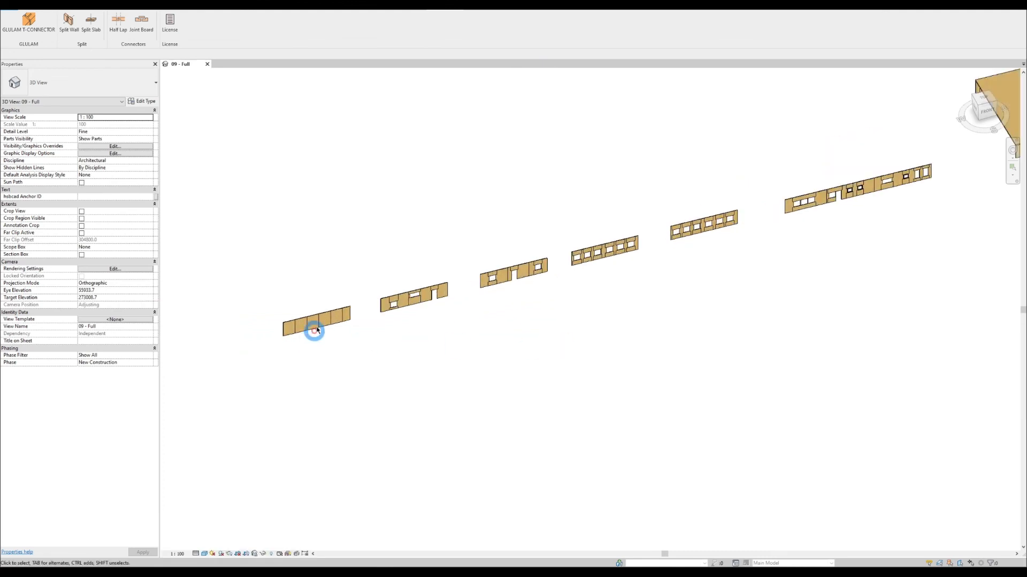
{"action": "left_click", "coordinate": [307, 326]}
{"action": "middle_click_drag", "start_coordinate": [478, 297], "coordinate": [389, 412], "text": "shift"}
{"action": "middle_click_drag", "start_coordinate": [690, 327], "coordinate": [358, 362]}
{"action": "middle_click_drag", "start_coordinate": [655, 321], "coordinate": [453, 366]}
{"action": "scroll", "coordinate": [535, 320], "scroll_direction": "up", "scroll_amount": 1}
{"action": "left_click", "coordinate": [519, 293]}
{"action": "middle_click_drag", "start_coordinate": [519, 293], "coordinate": [629, 336], "text": "shift"}
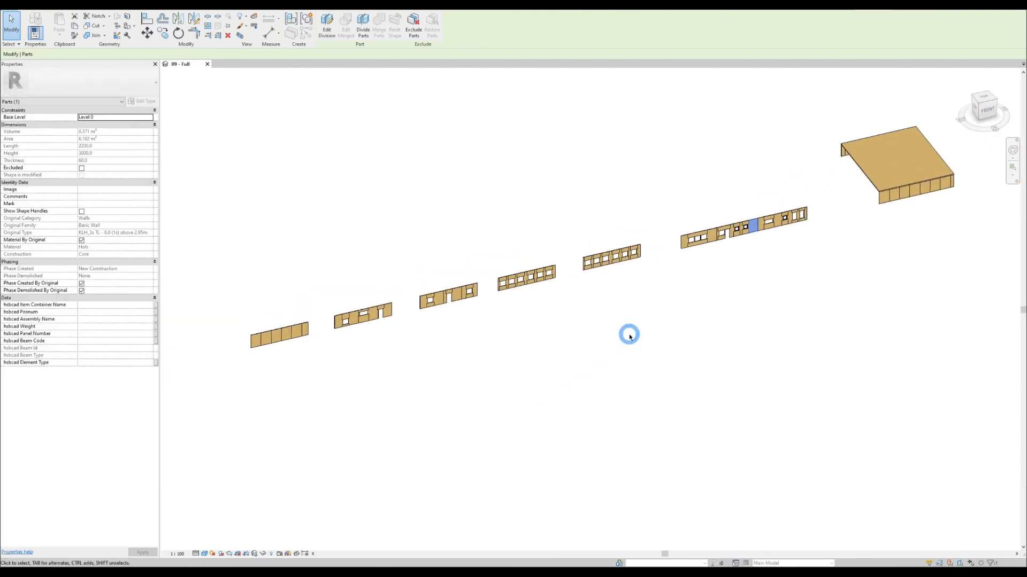